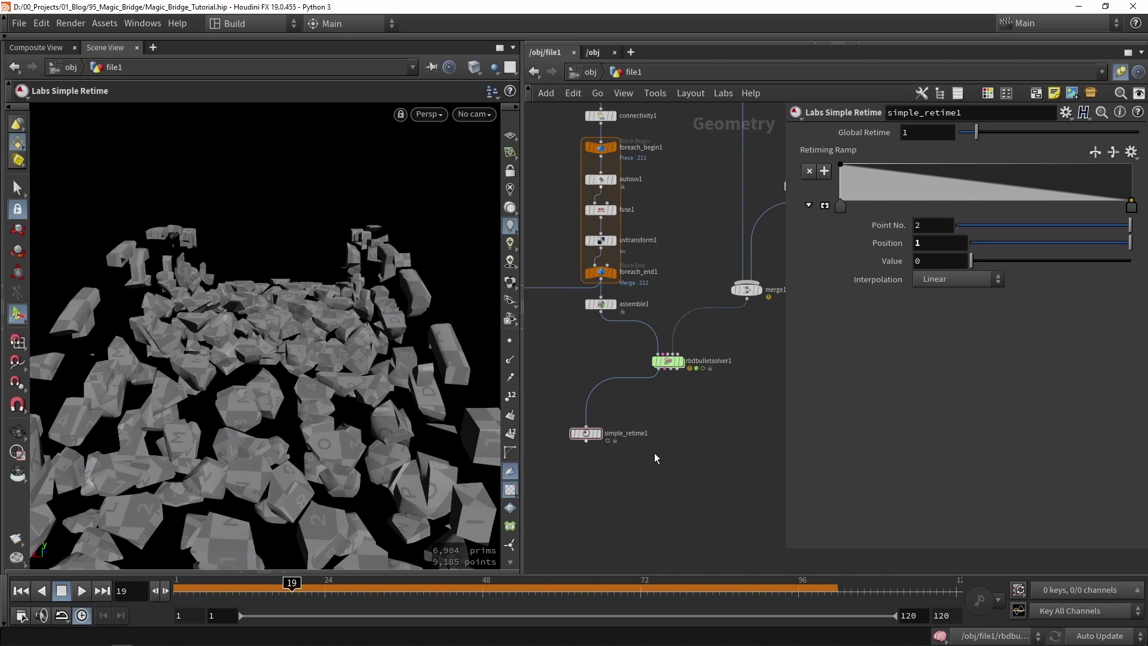
Step: Add a Null below rbdbulletsolver1 and wire the solver's output into it
key("Tab")
type("null")
key("Return")
left_click(654, 453)
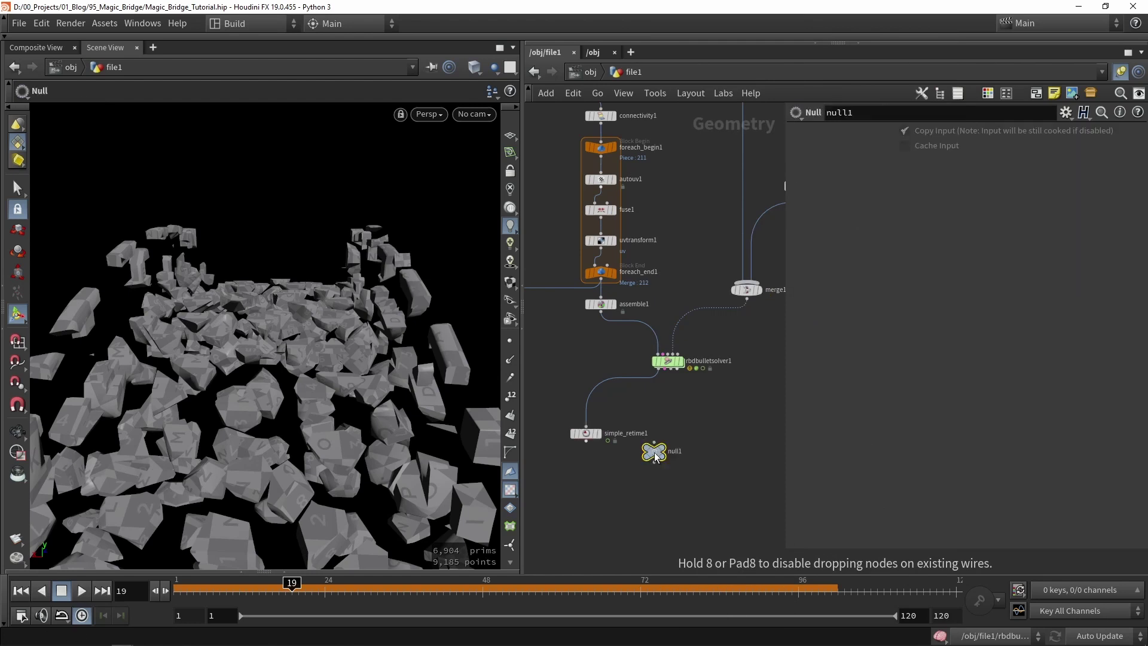
scroll(655, 455, "up", 5)
left_click_drag(663, 287, 664, 503)
middle_click_drag(720, 422, 656, 320)
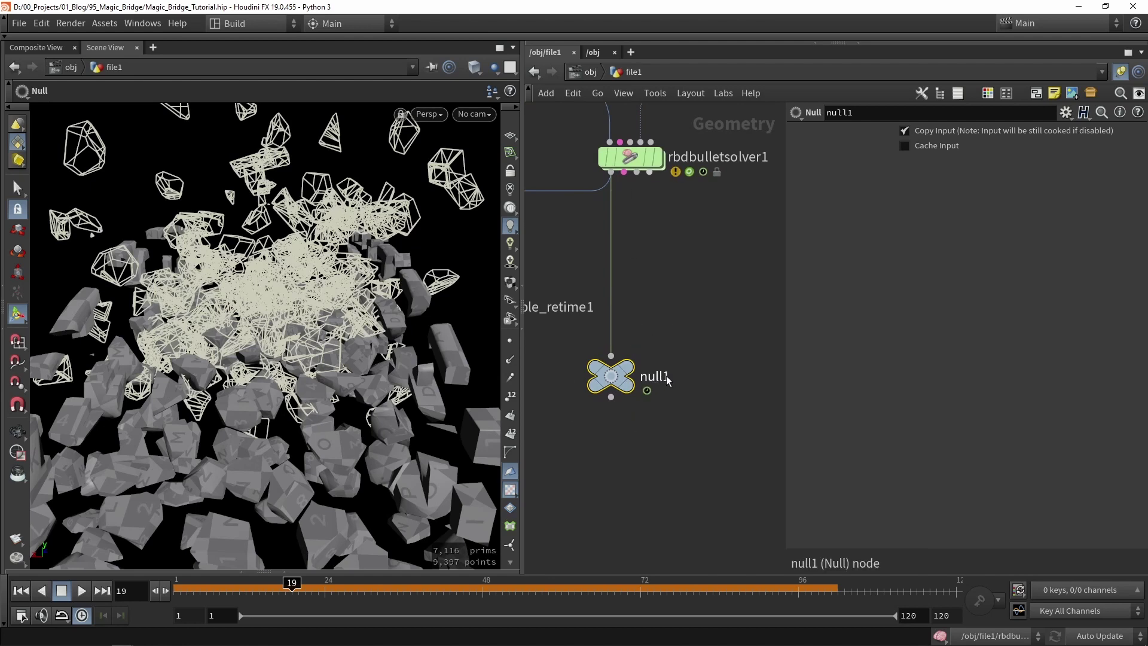
Step: Rename the null to OUT_SIM
double_click(667, 377)
type("OUT")
key("BackSpace")
key("BackSpace")
type("UT_SIM")
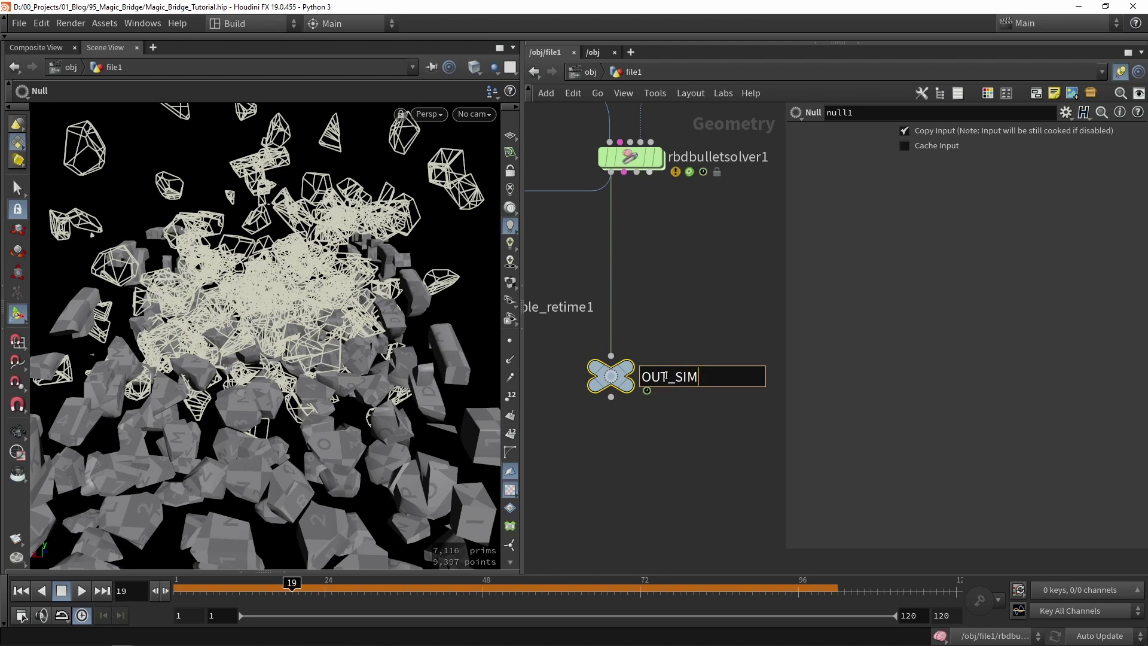
key("Return")
scroll(664, 333, "down", 3)
scroll(665, 335, "up", 3)
middle_click_drag(673, 440, 668, 392)
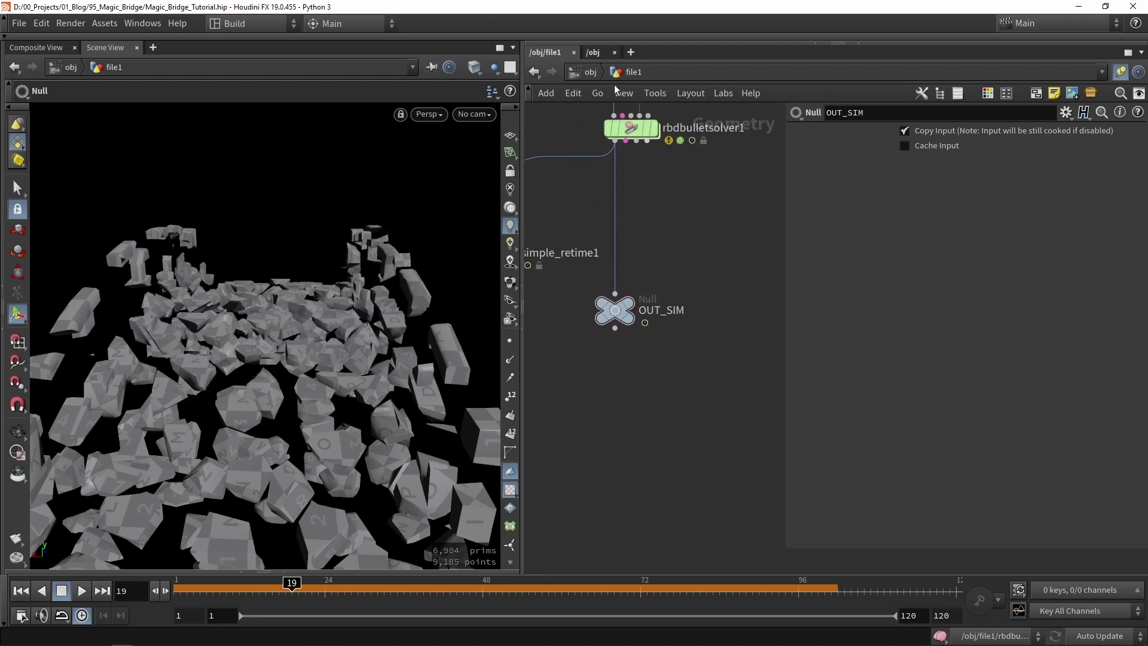
left_click(597, 54)
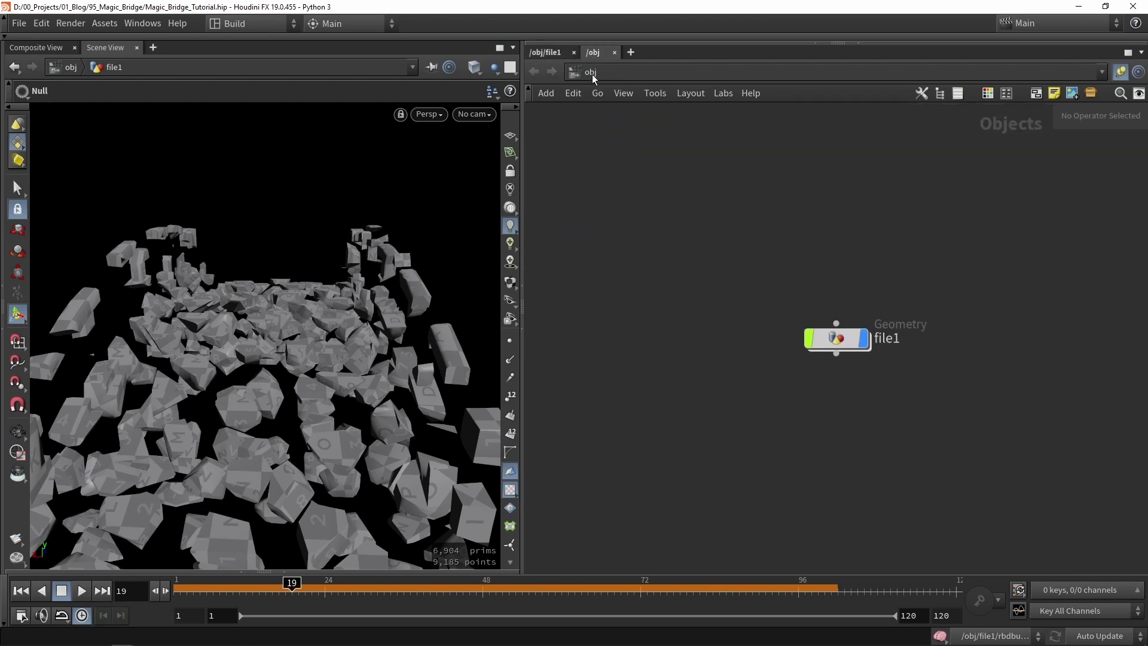
Step: In the file1 network, add a ROP Network just below OUT_SIM
left_click(591, 72)
left_click(565, 64)
left_click(557, 59)
key("Tab")
type("rop")
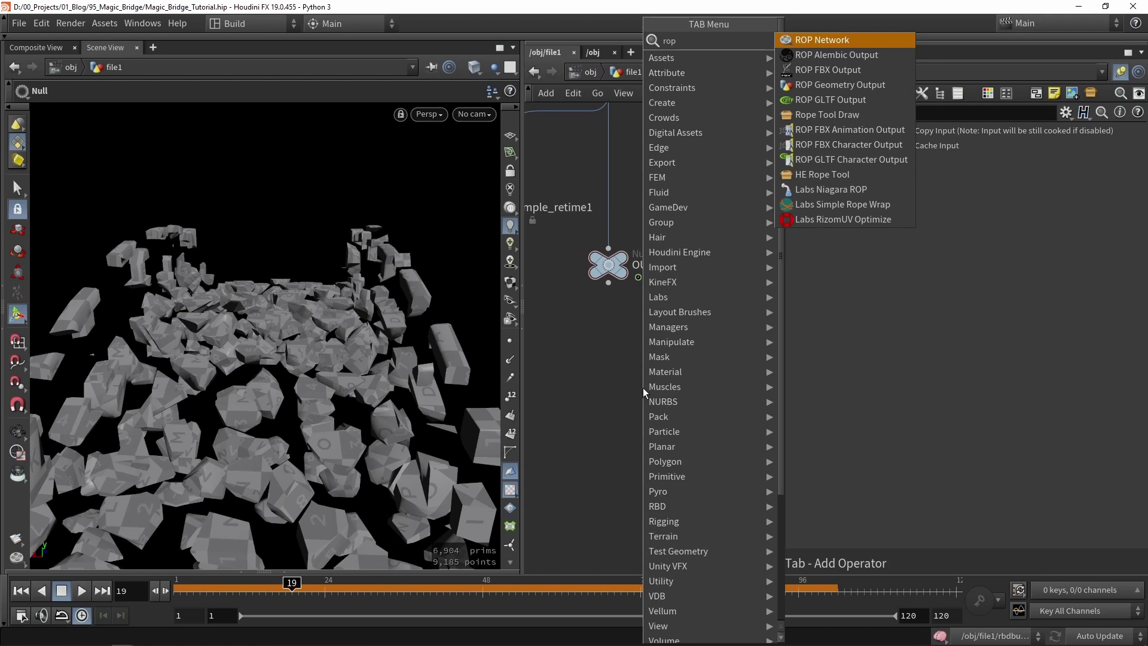
left_click(811, 40)
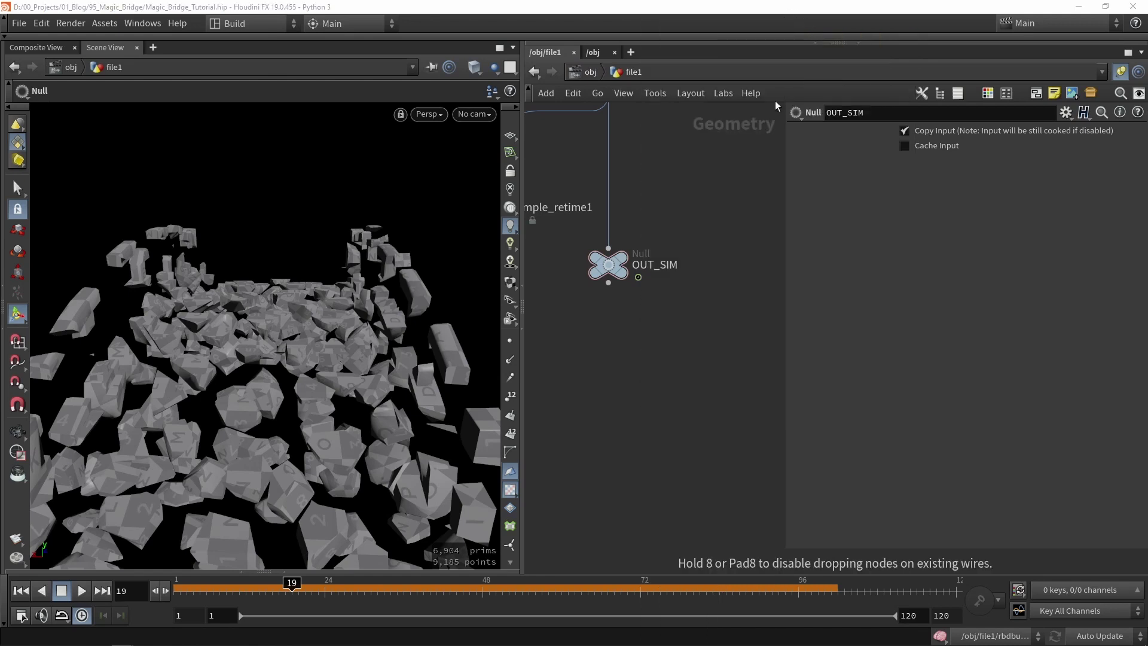
left_click(615, 329)
left_click_drag(614, 329, 610, 340)
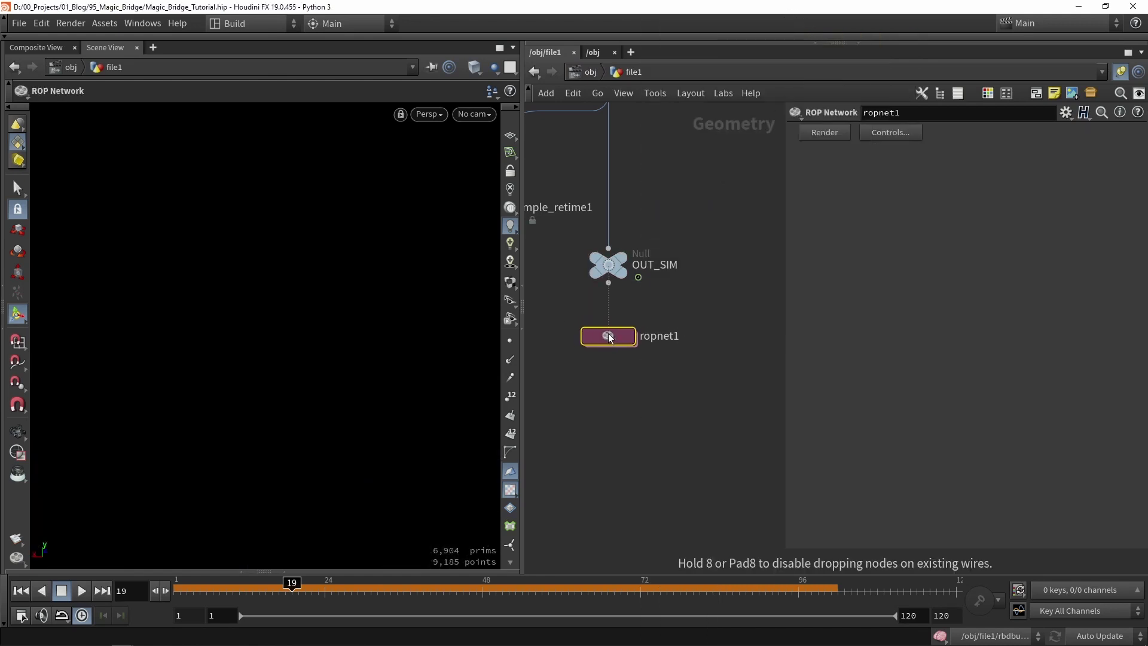
Step: Rename the ROP Network to EXPORTING_SIM and nudge it toward OUT_SIM
left_click(676, 339)
double_click(677, 338)
type("EXPORT")
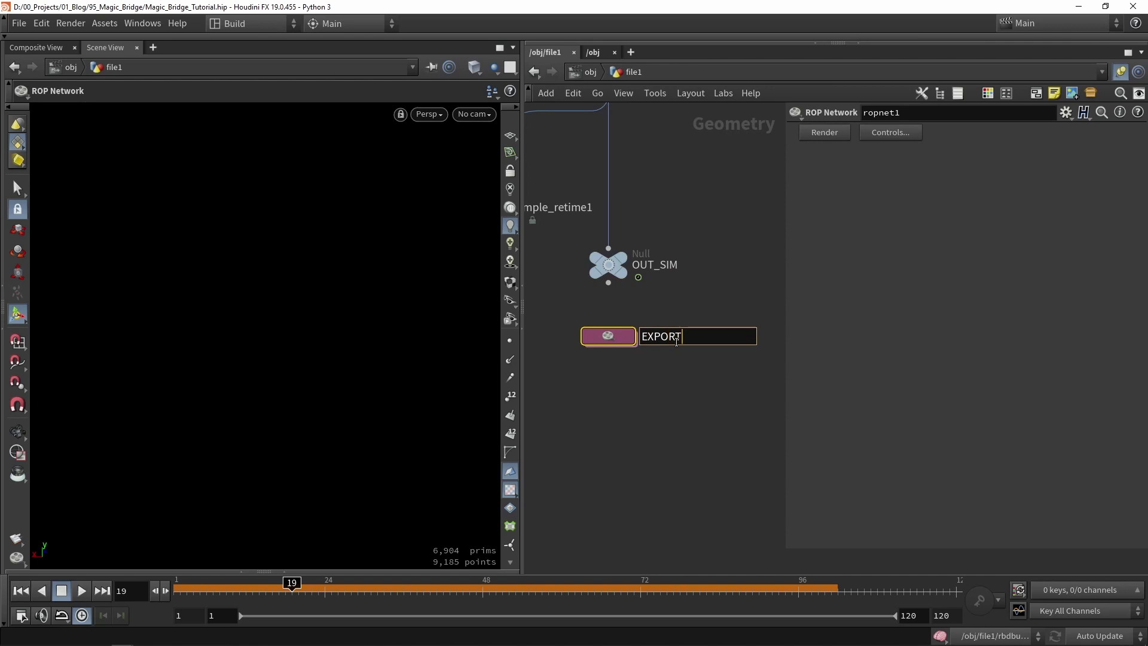
type("ING_SIM")
key("Return")
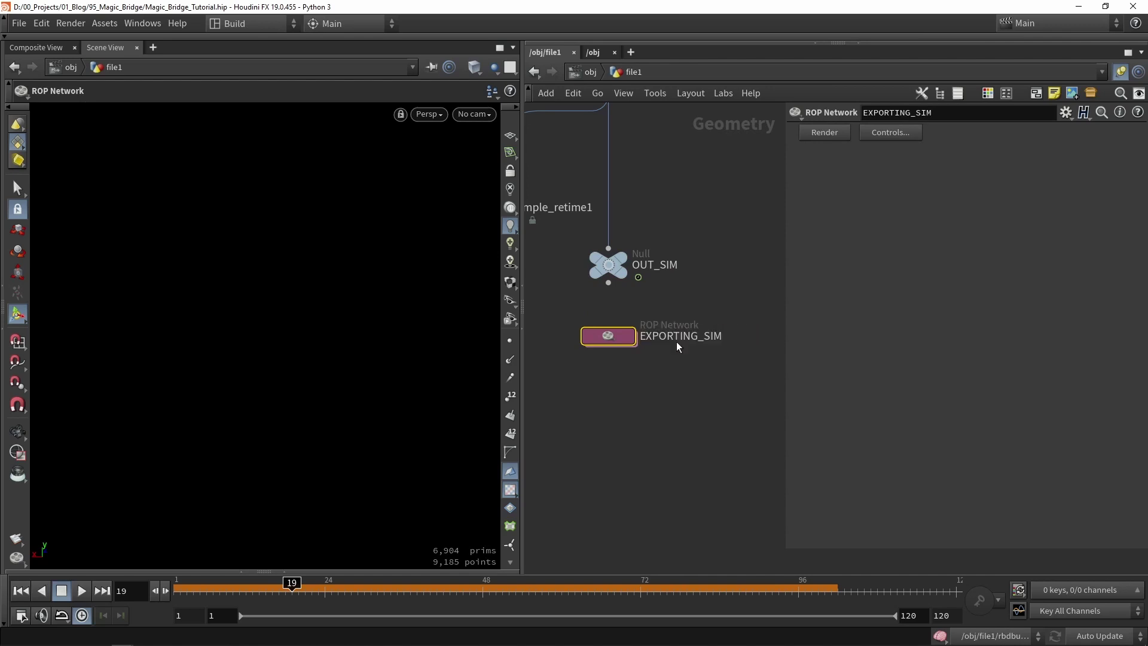
left_click_drag(607, 345, 606, 331)
Step: Inside EXPORTING_SIM, add a Labs RBD to FBX node, then return to file1
double_click(606, 331)
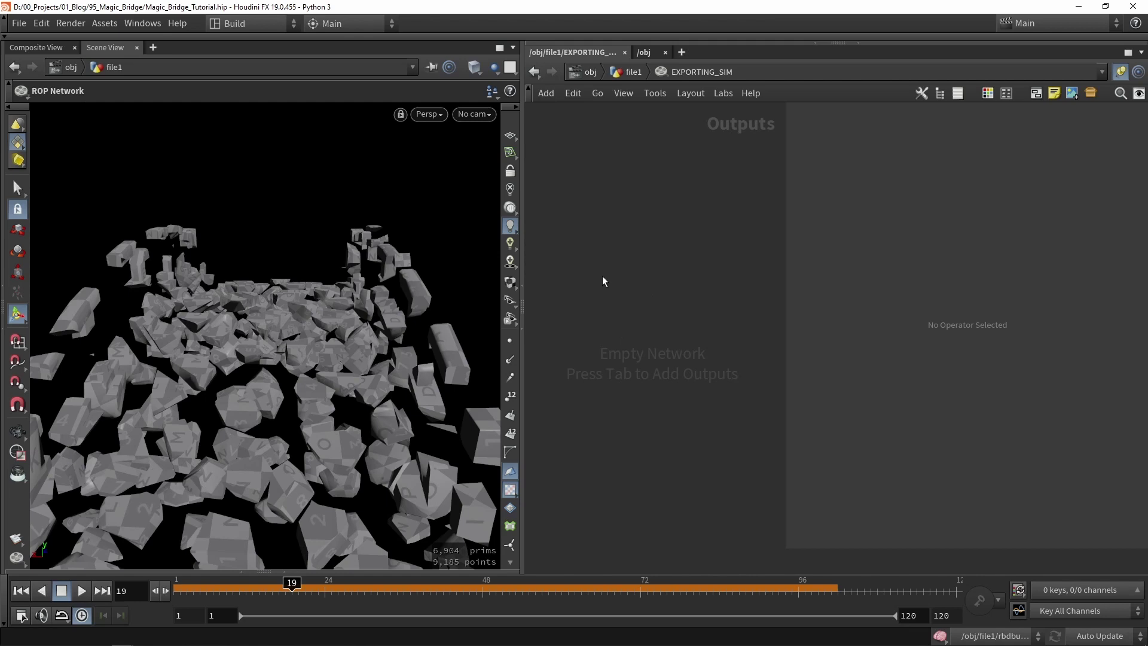
key("Tab")
type("fb")
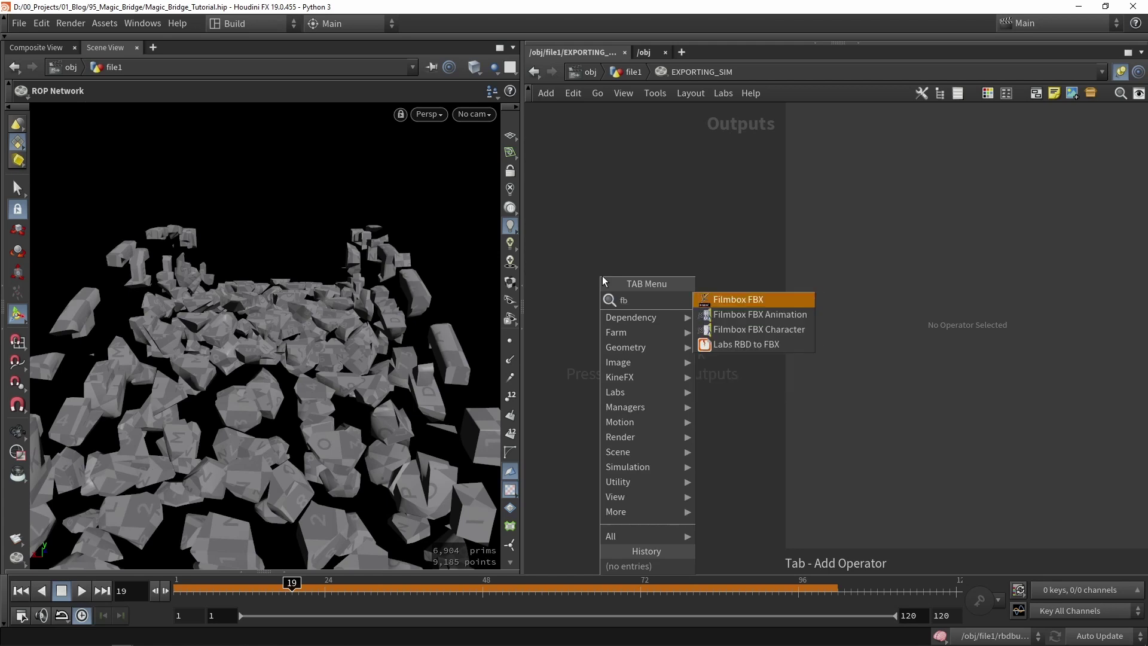
left_click(745, 344)
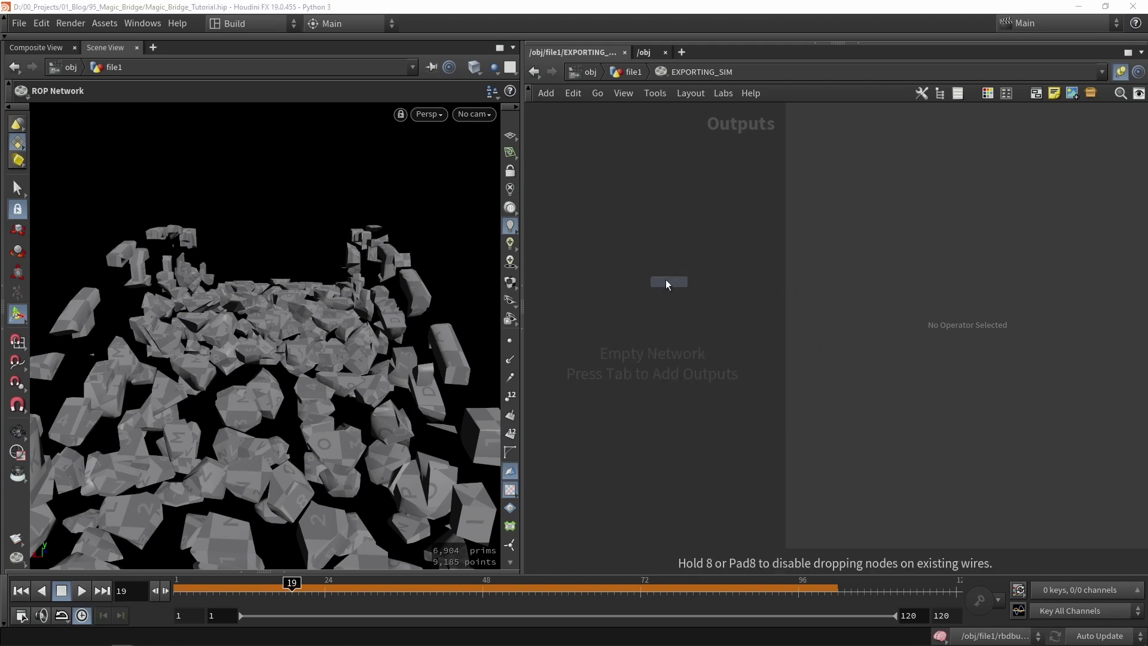
left_click(660, 281)
left_click(628, 75)
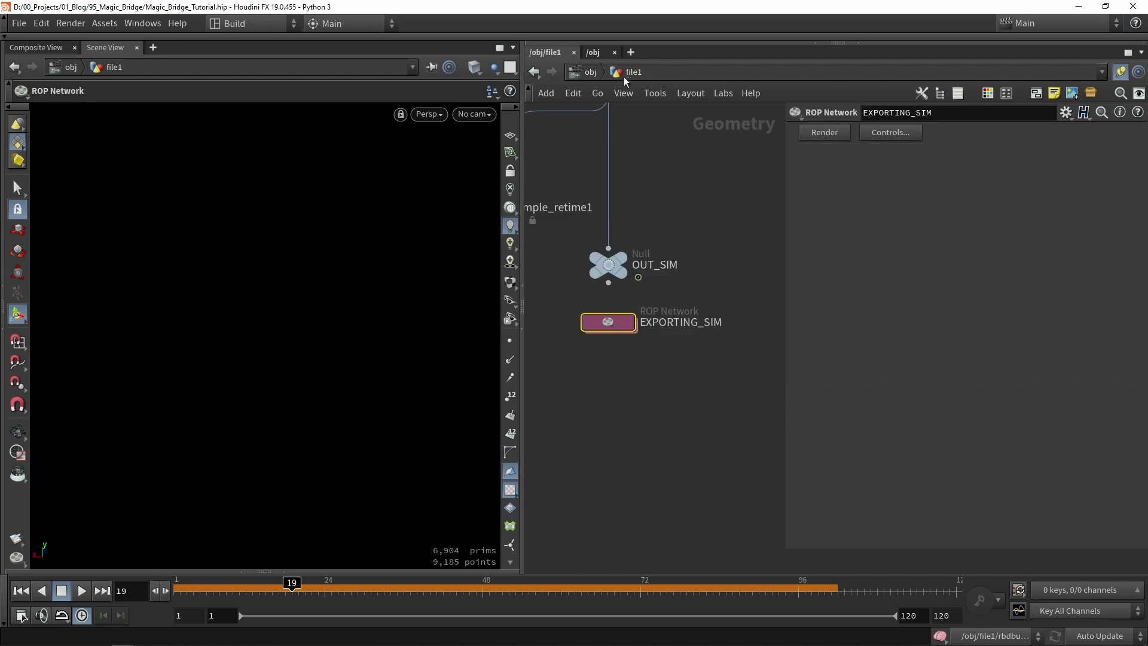
Step: With OUT_SIM current, scrub back to frame 1 and orbit around the intact bridge
scroll(633, 241, "up", 2)
left_click(625, 250)
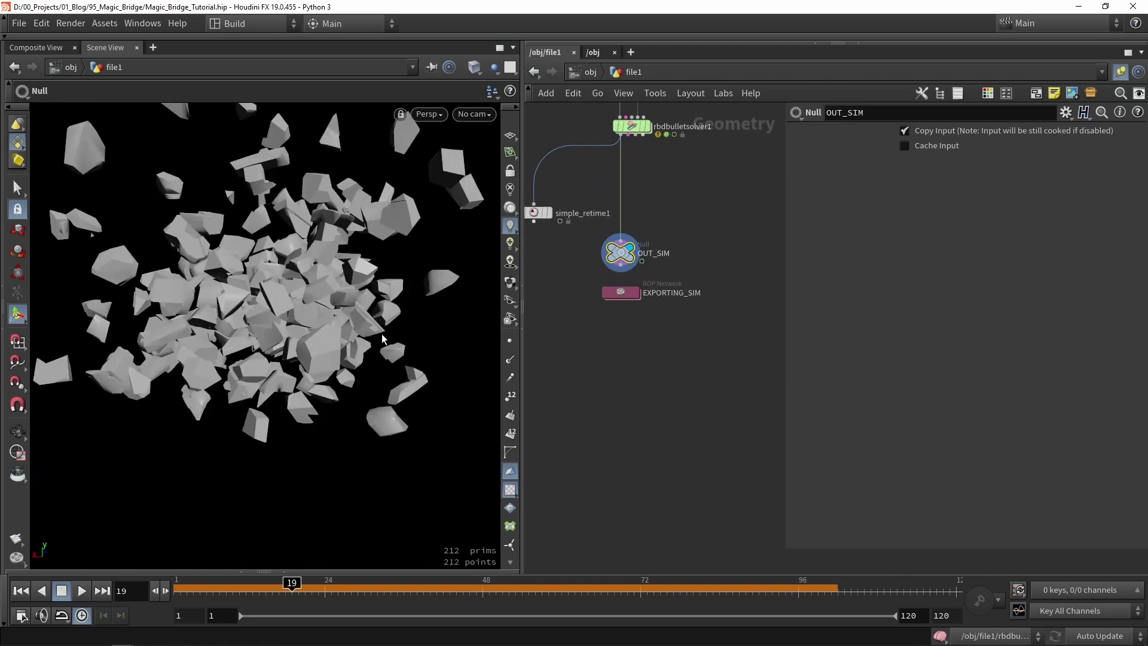
left_click_drag(317, 588, 179, 586)
left_click_drag(236, 379, 274, 302, "alt")
scroll(214, 312, "up", 3)
scroll(274, 302, "down", 2)
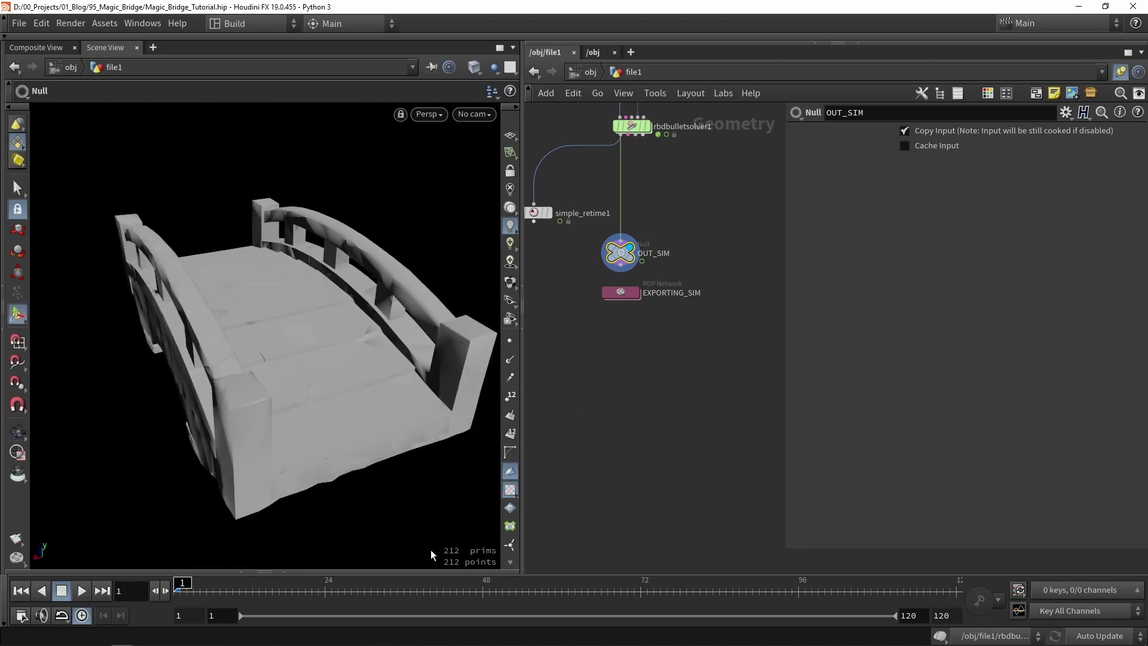
Step: Set assemble1 as the displayed node and select it to see its parameters
middle_click_drag(586, 424, 676, 516)
scroll(677, 508, "down", 2)
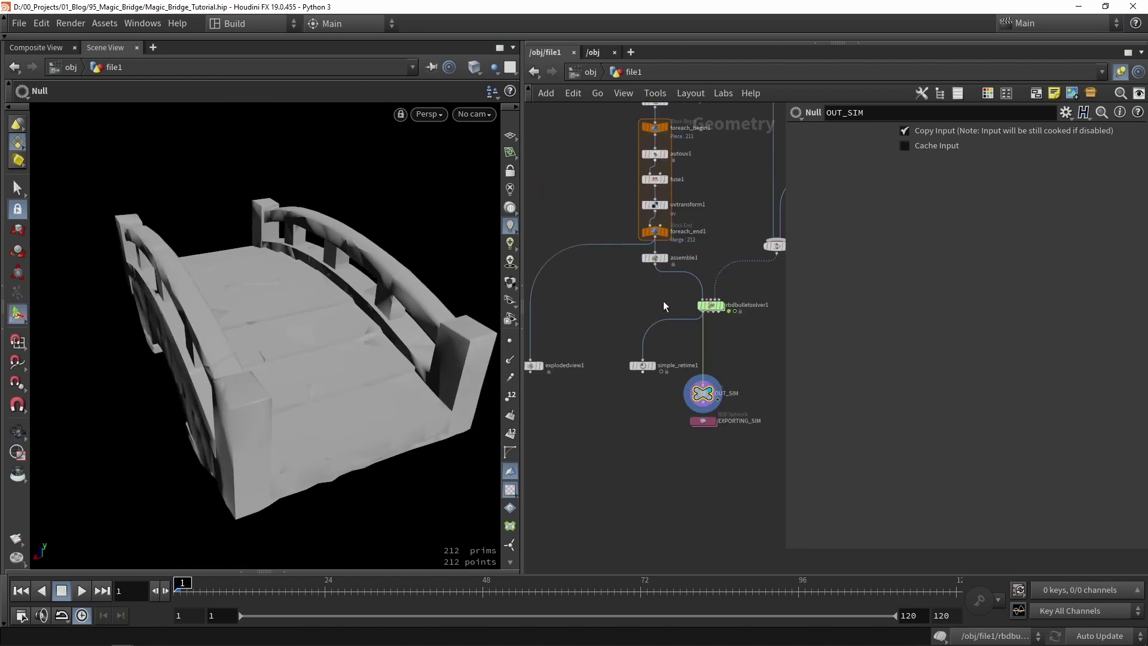
scroll(661, 264, "up", 3)
left_click(672, 267)
left_click(655, 267)
left_click_drag(666, 279, 666, 294)
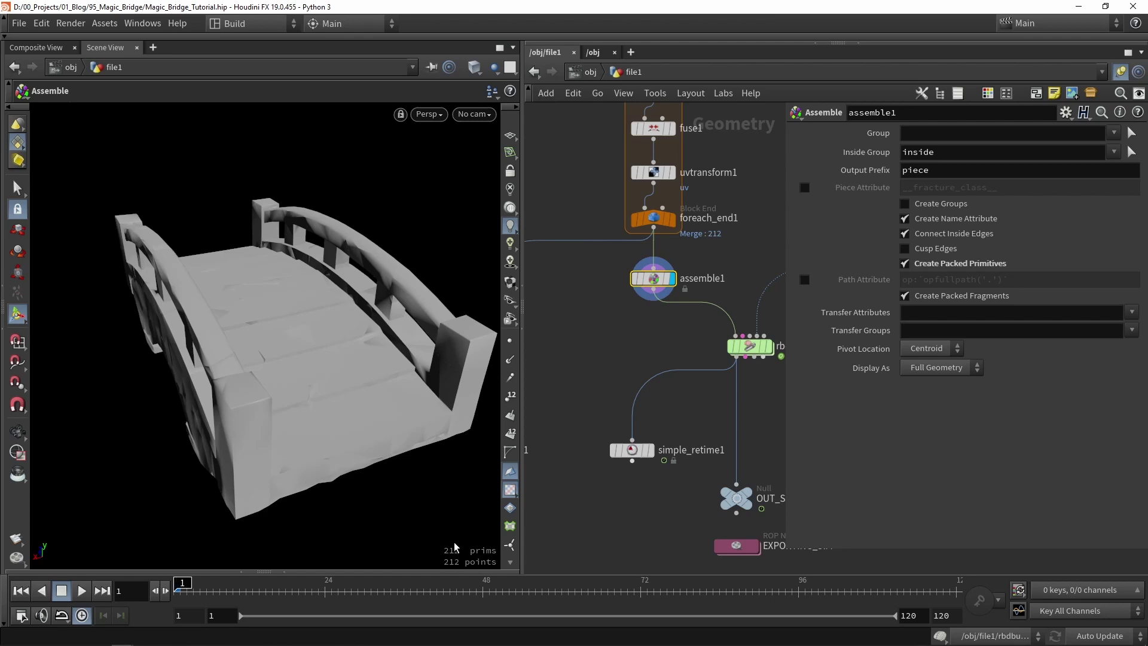
middle_click_drag(660, 534, 625, 430)
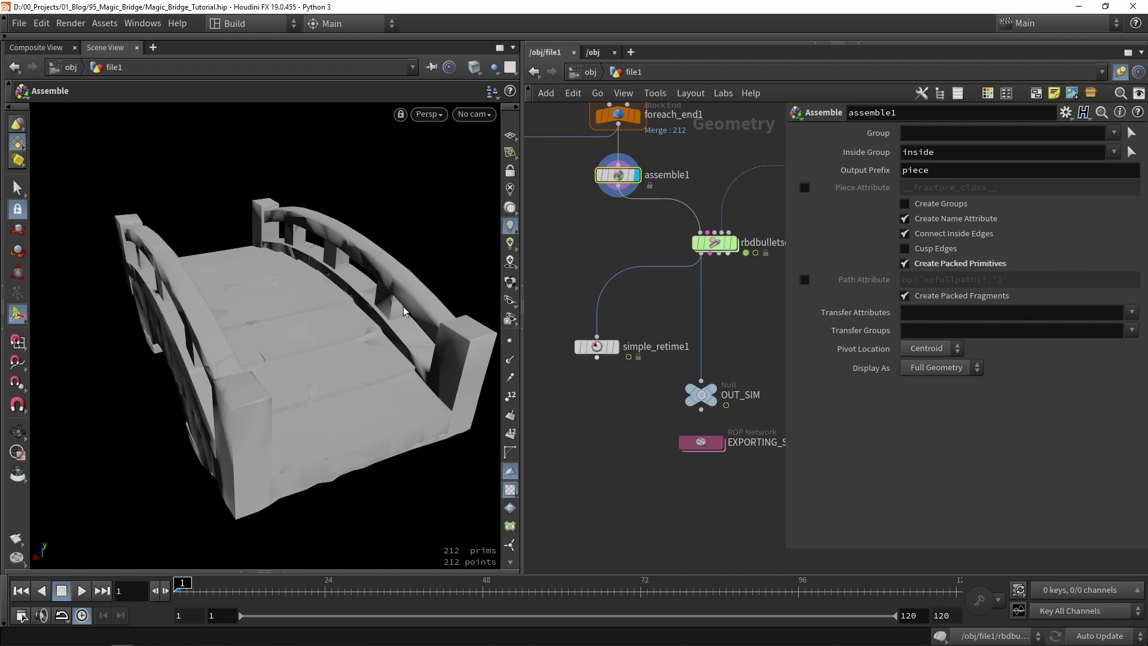
middle_click_drag(741, 415, 680, 344)
Step: Inside EXPORTING_SIM, add a Labs Vertex Animation Textures node below rbd_to_fbx1
scroll(642, 376, "up", 2)
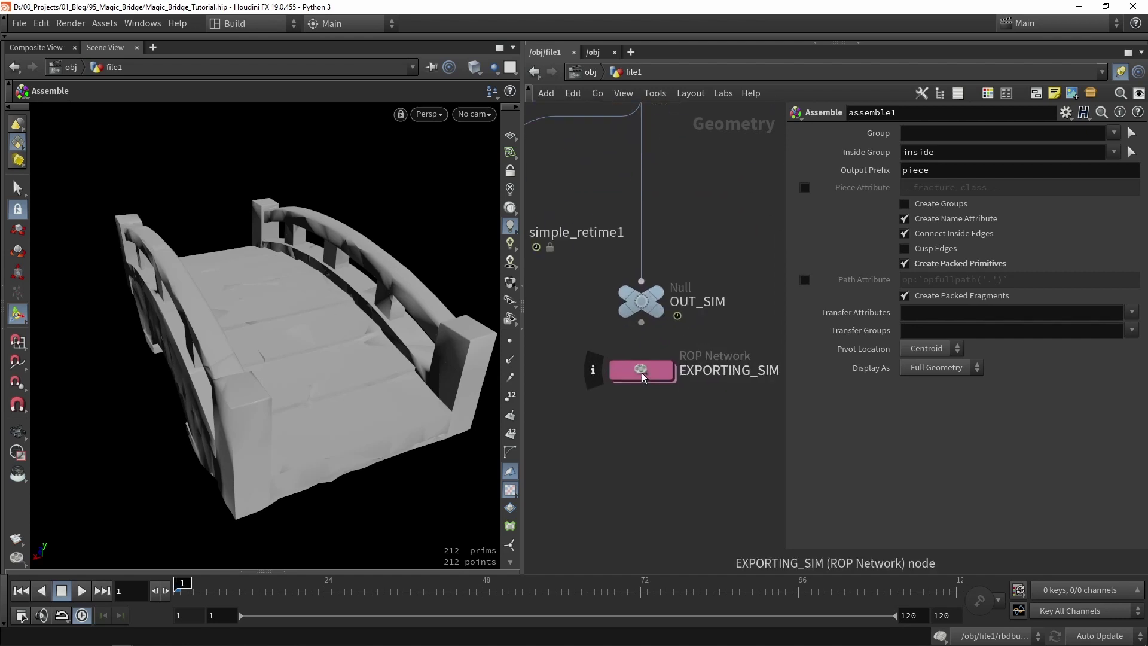
double_click(642, 375)
middle_click_drag(648, 419, 634, 370)
key("Tab")
type("va")
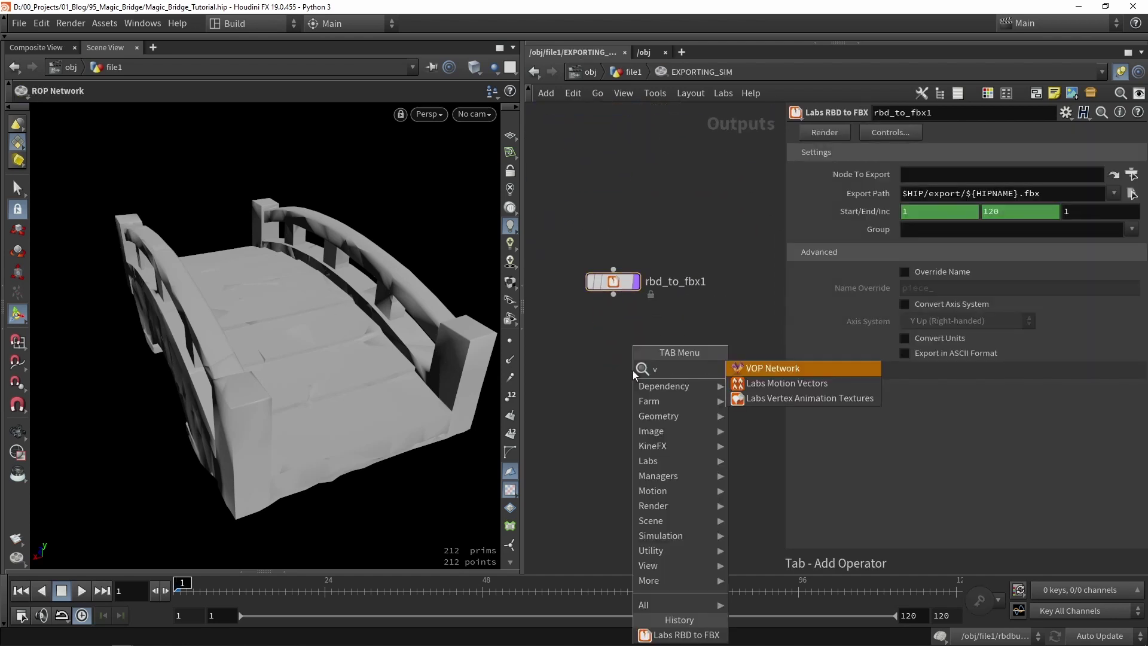
key("Return")
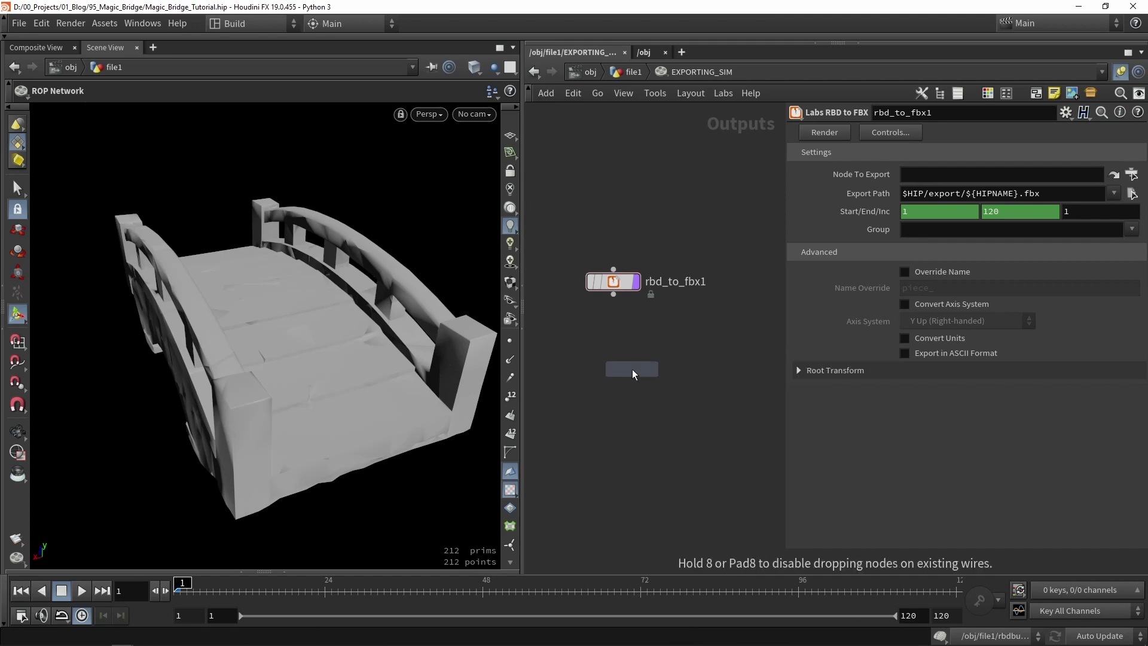
left_click(632, 368)
scroll(632, 369, "up", 2)
left_click_drag(633, 372, 612, 343)
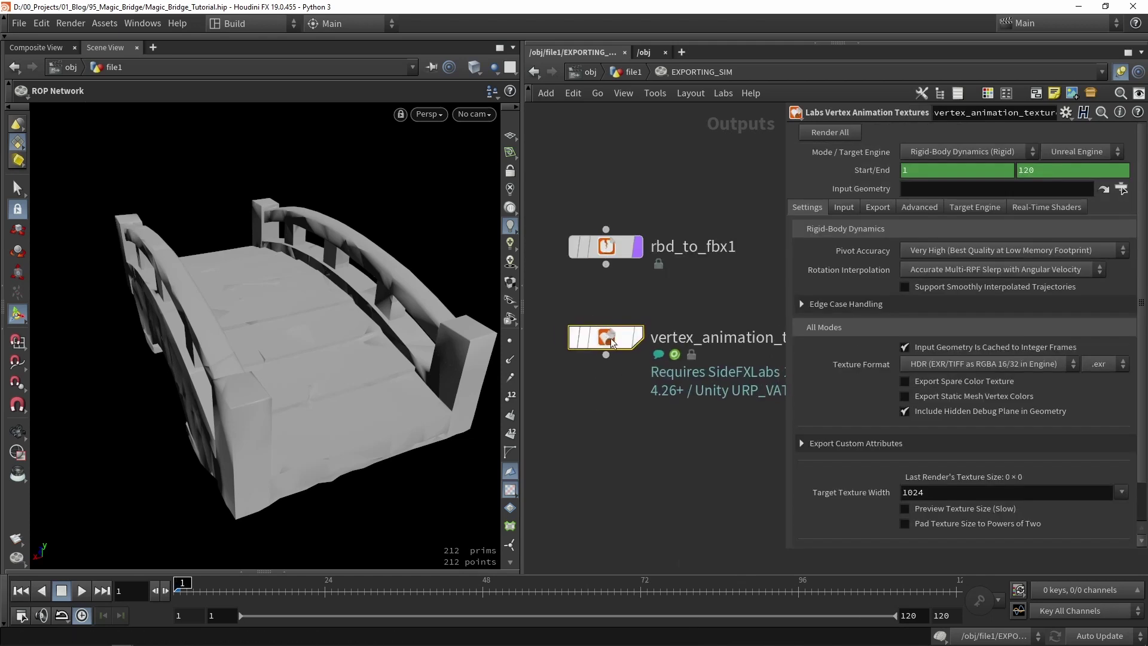
scroll(612, 416, "down", 2)
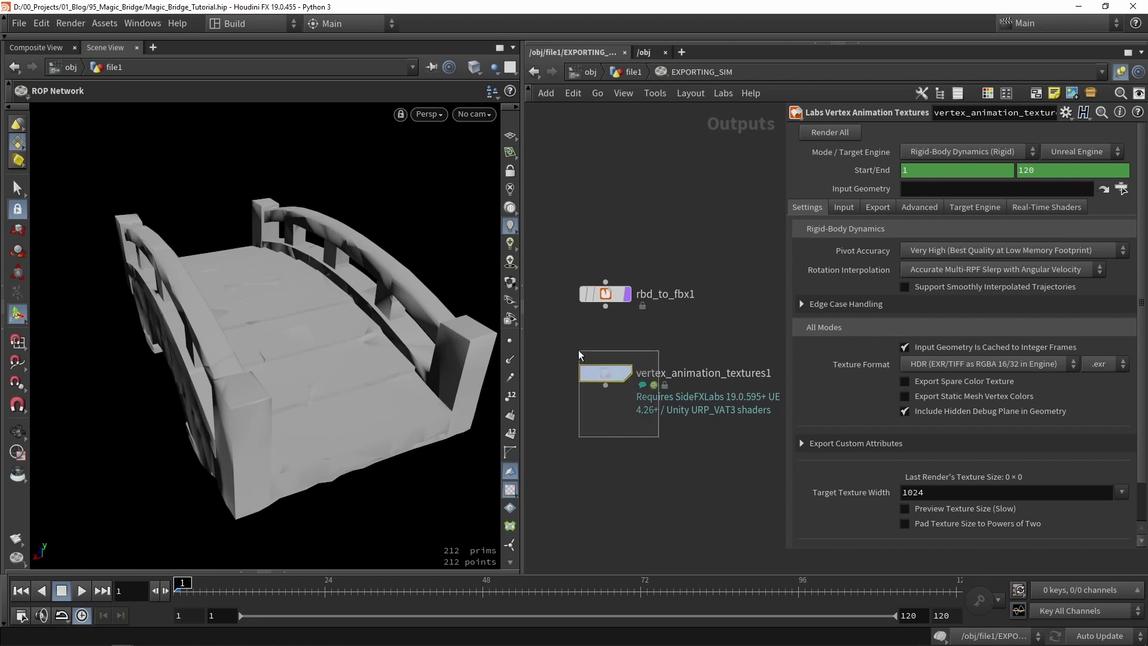
Step: Set the VAT node's Input Geometry to /obj/file1/OUT_SIM and check its warning
left_click(605, 294)
left_click(921, 174)
left_click(605, 374)
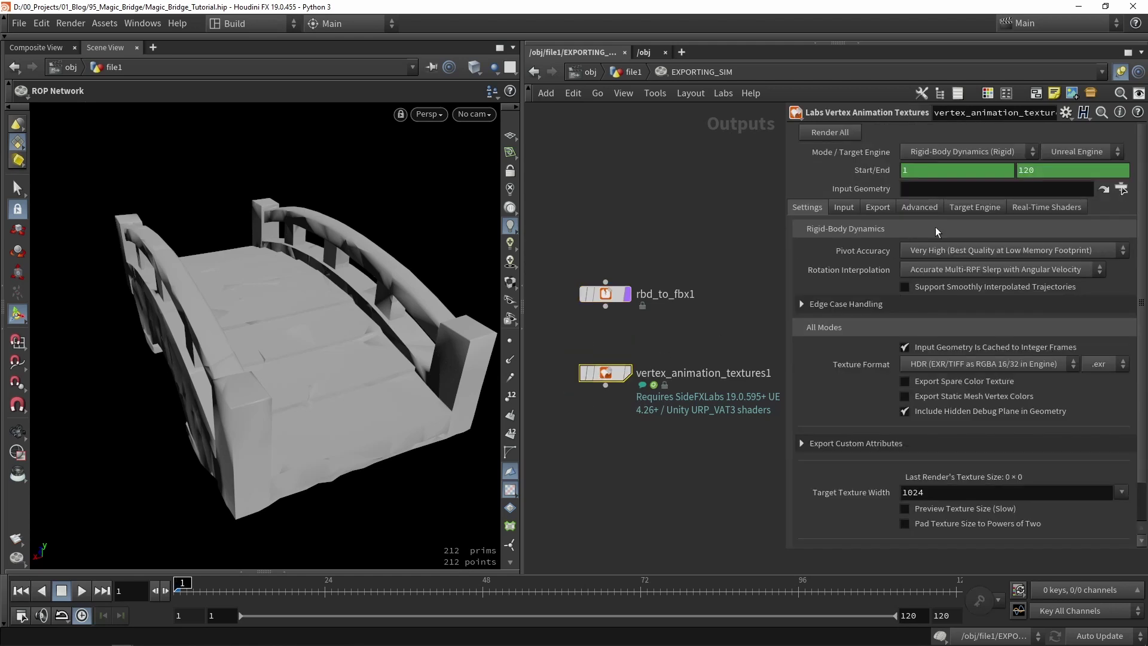
left_click(1122, 188)
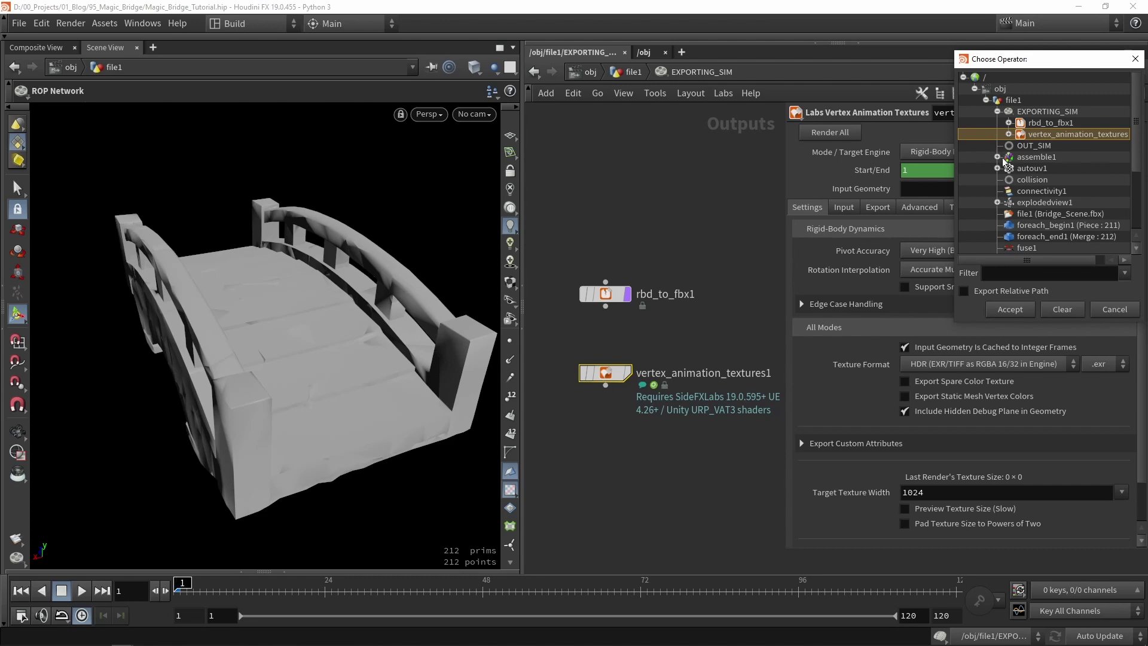
left_click(1030, 146)
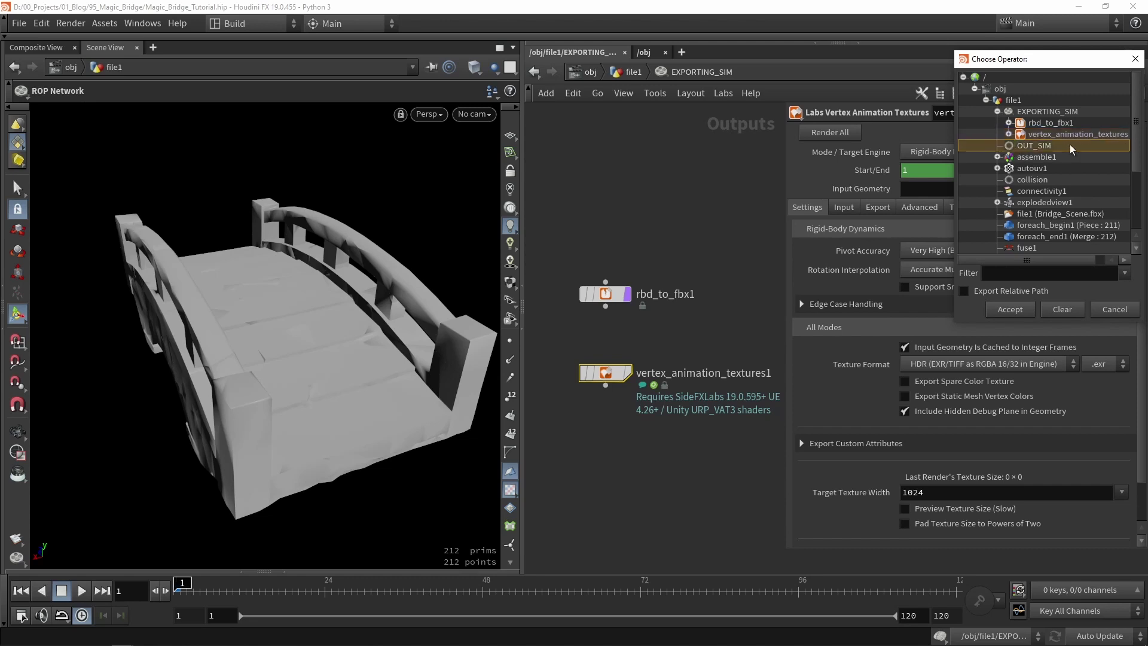
left_click(1030, 309)
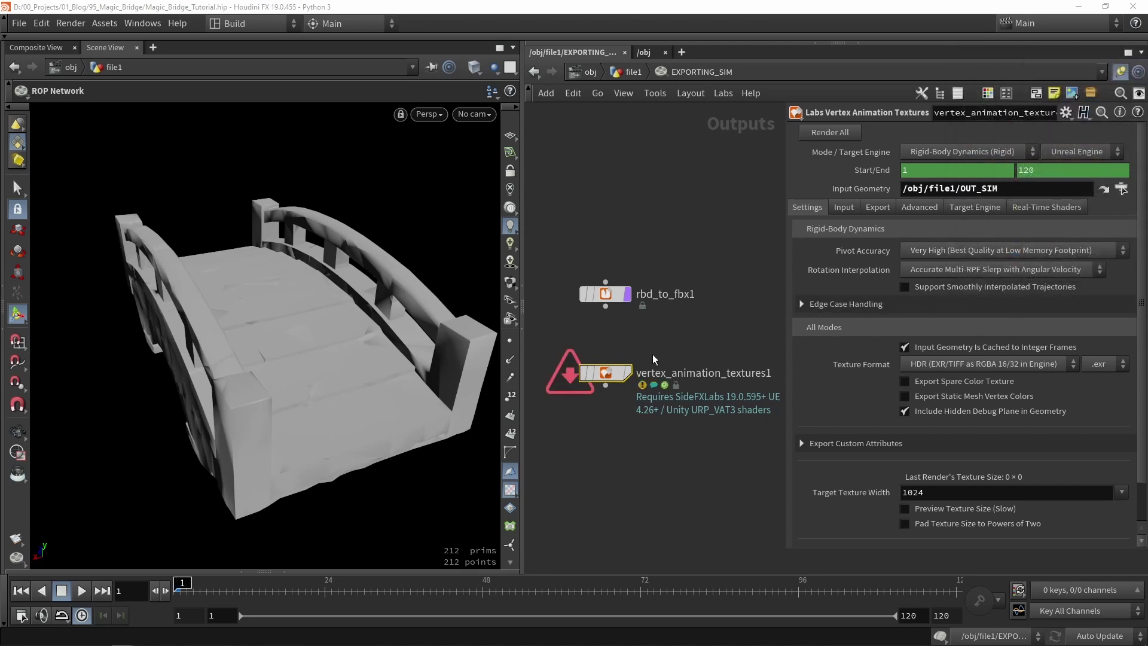
left_click(567, 373)
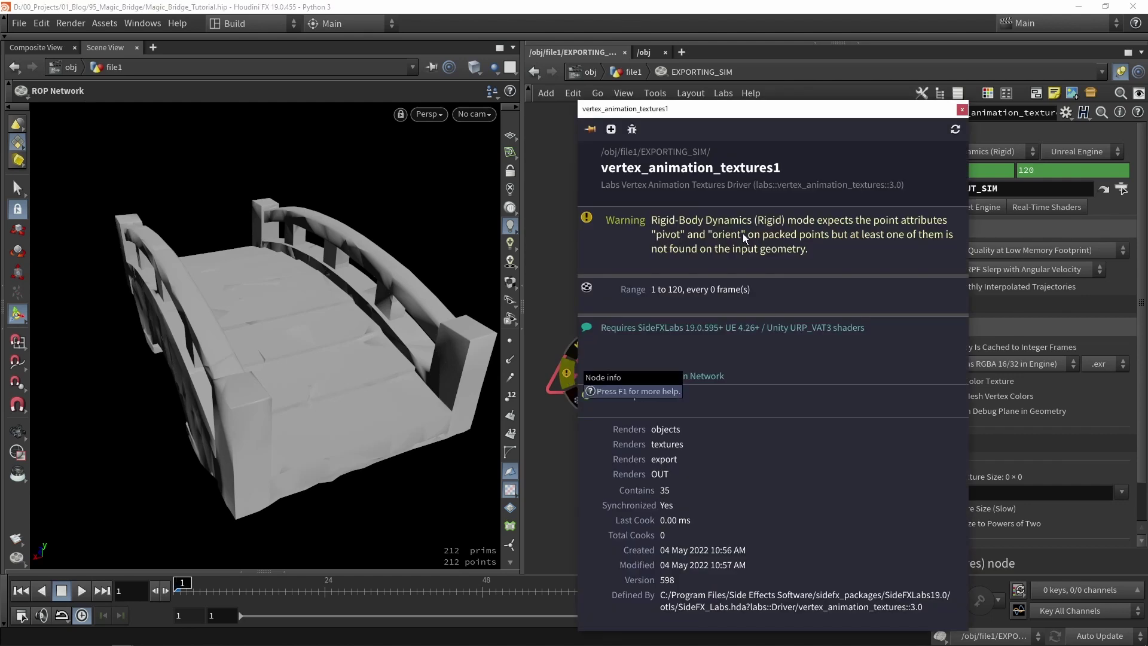
left_click(622, 73)
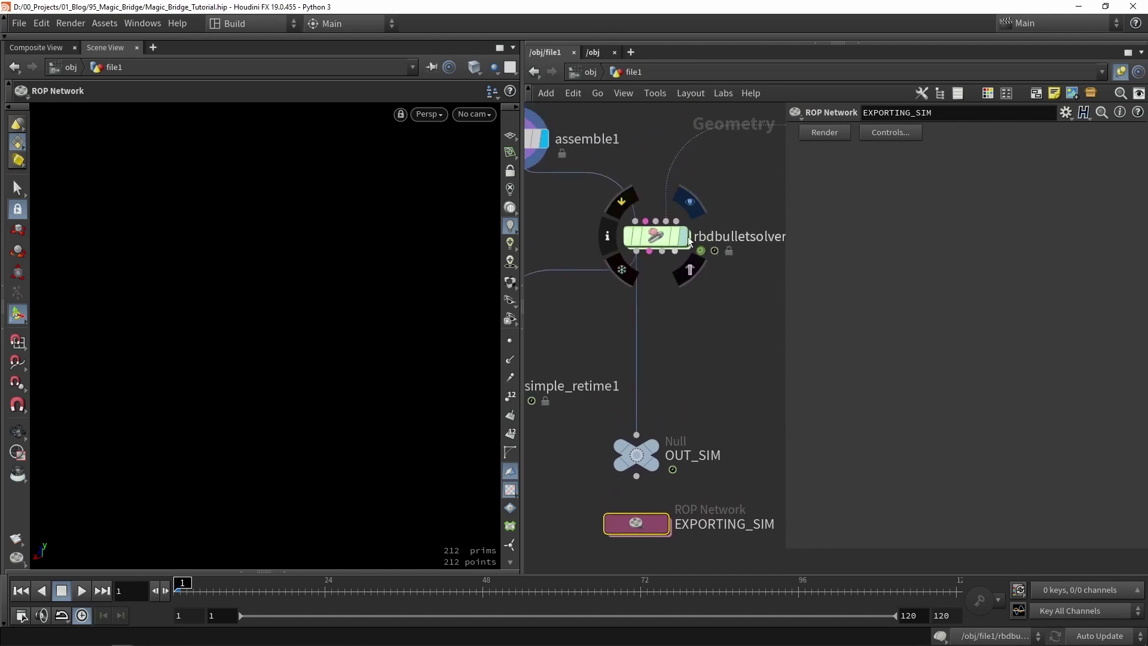
Step: Add orient and pivot to rbdbulletsolver1's Advanced > Output Transfer Attributes
left_click(656, 241)
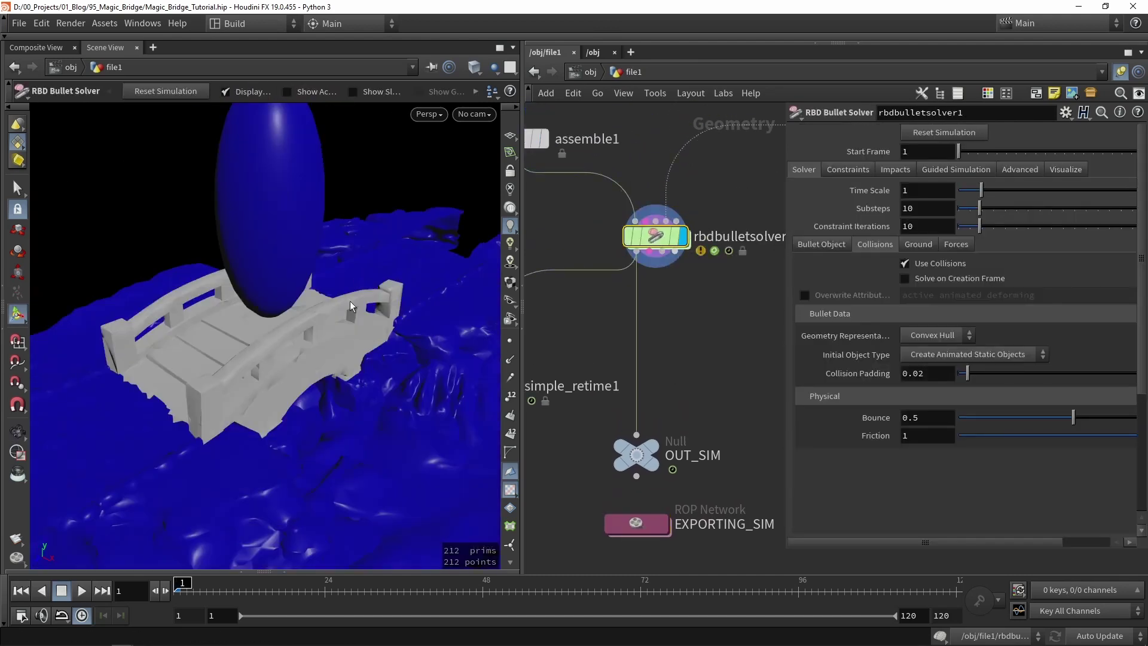
left_click(1020, 170)
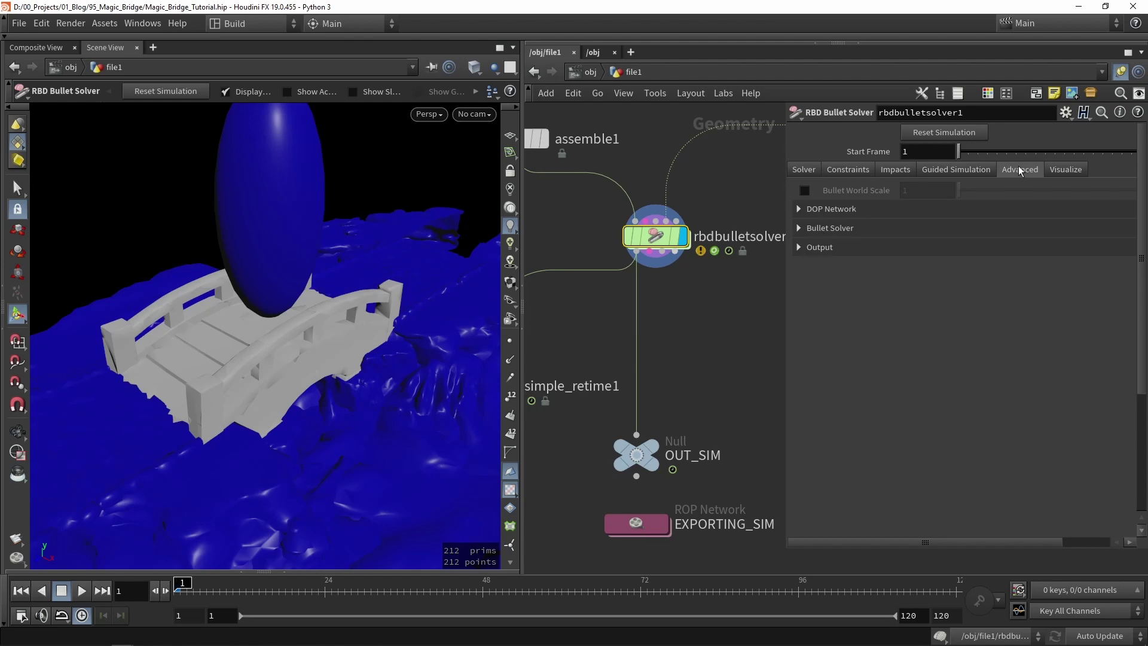
left_click(845, 247)
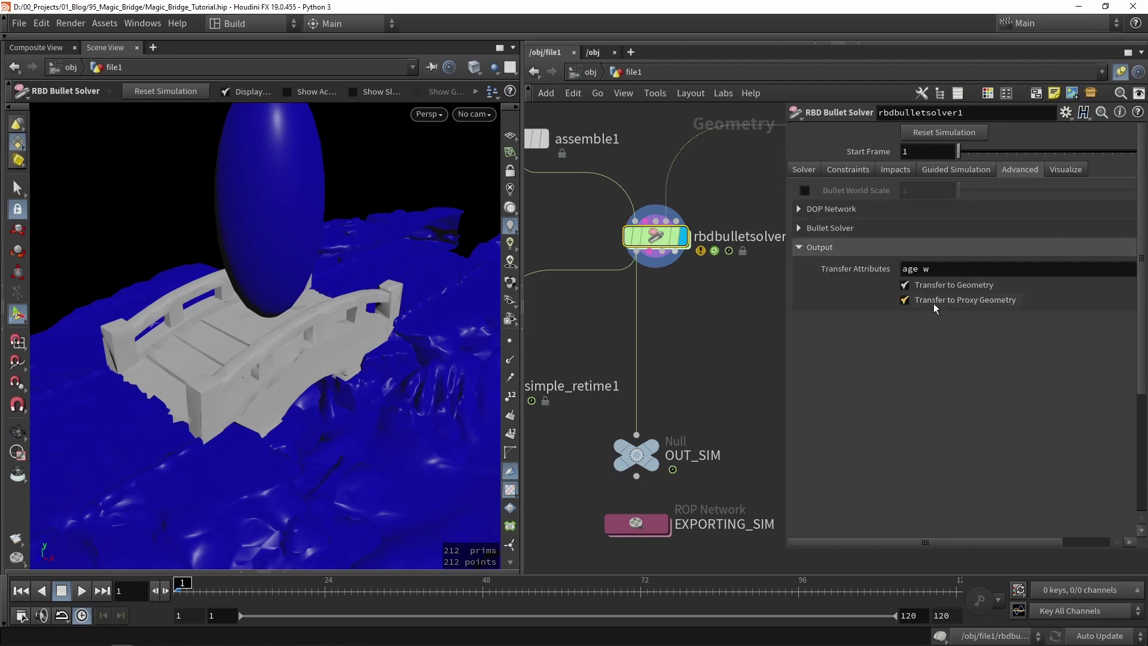
left_click_drag(782, 356, 695, 357)
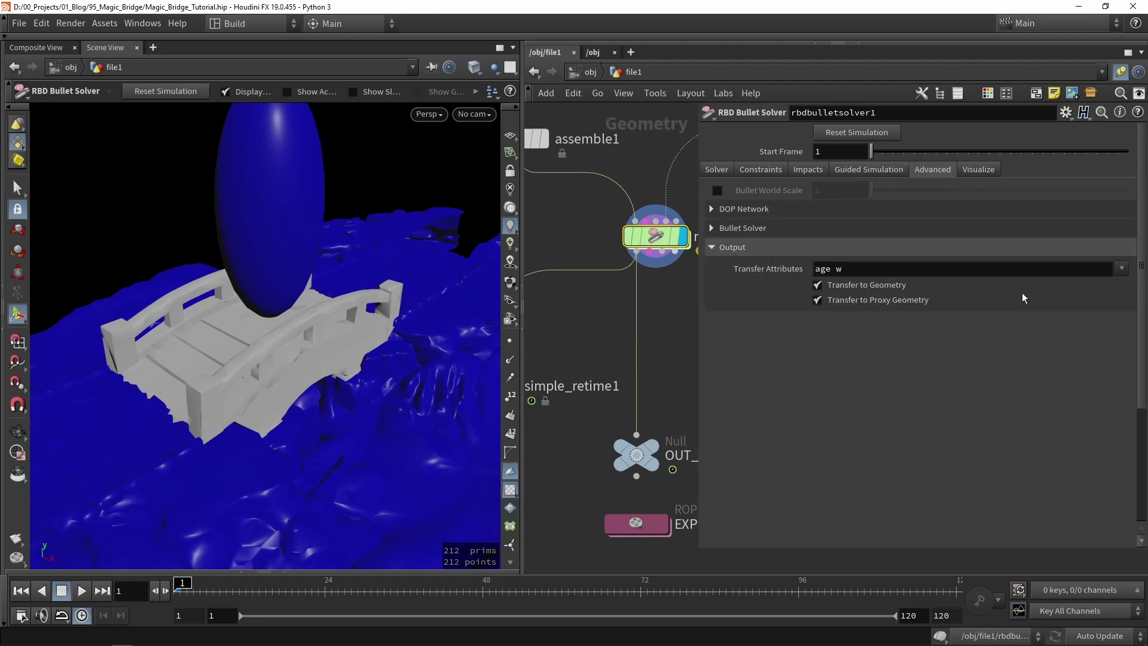
left_click(1123, 272)
scroll(1053, 317, "down", 2)
left_click(1039, 562)
left_click(1121, 268)
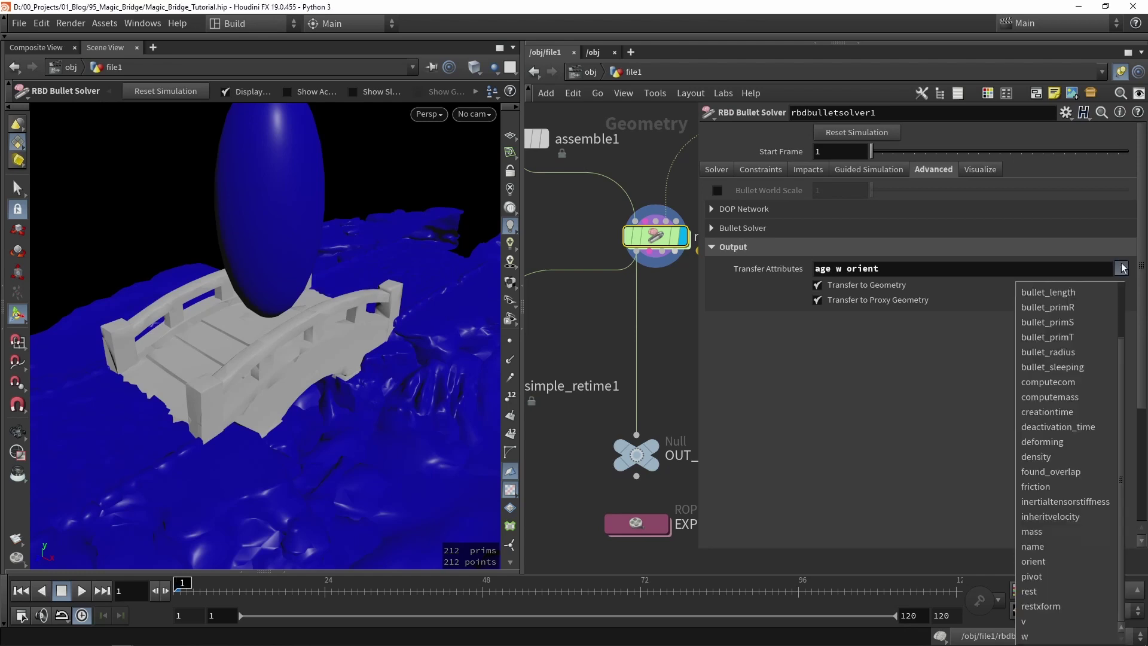
left_click(1059, 577)
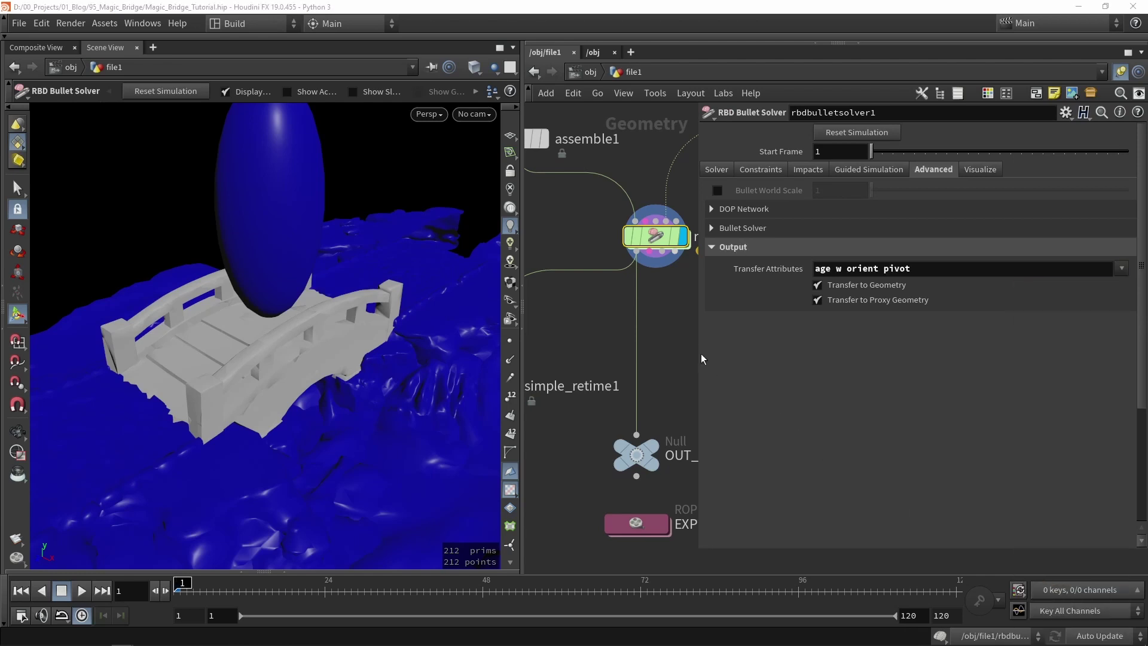
Step: Go into EXPORTING_SIM and select vertex_animation_textures1
left_click_drag(701, 358, 821, 337)
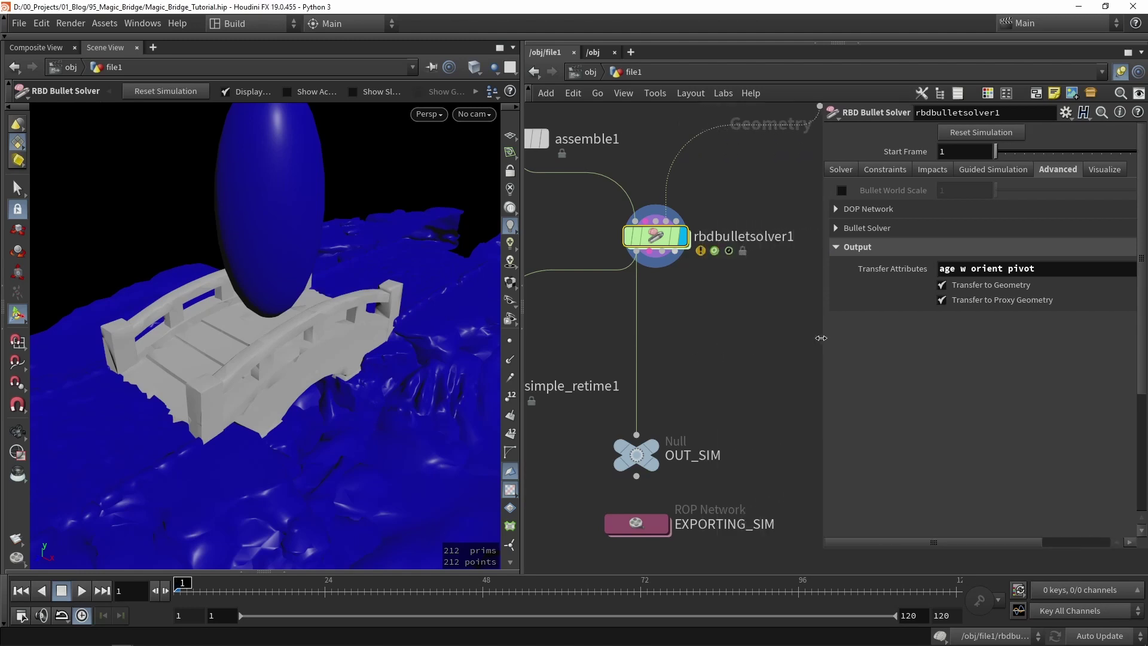
double_click(641, 520)
left_click(674, 372)
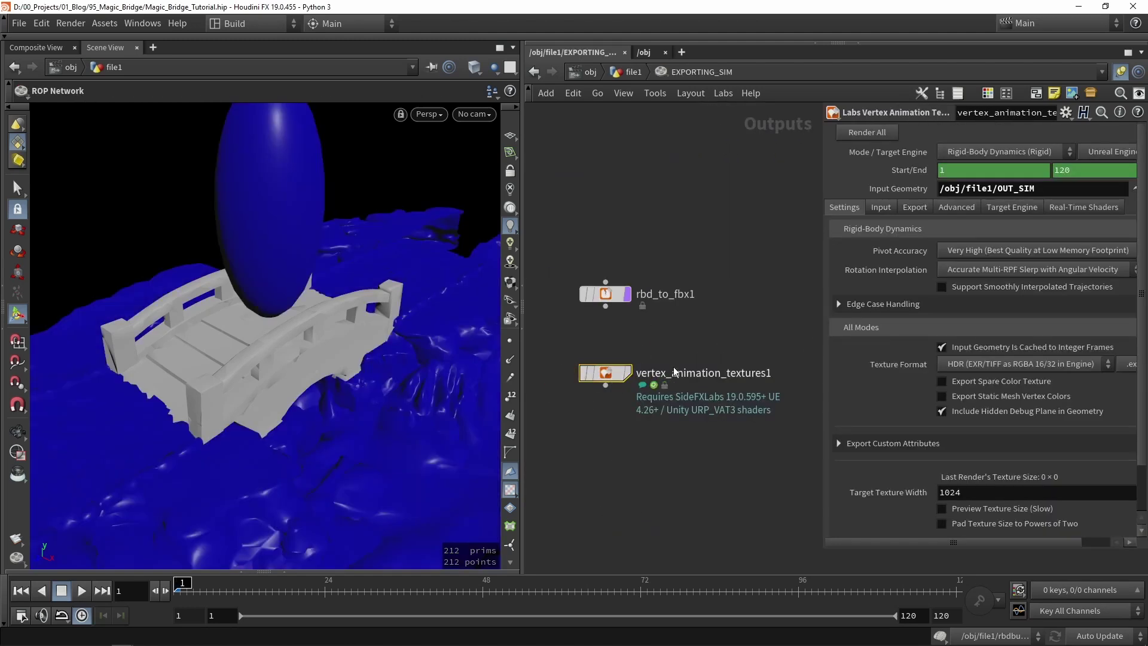
Step: Keep Rigid-Body Dynamics mode and uncheck Input Geometry Is Cached to Integer Frames
left_click_drag(821, 284, 755, 289)
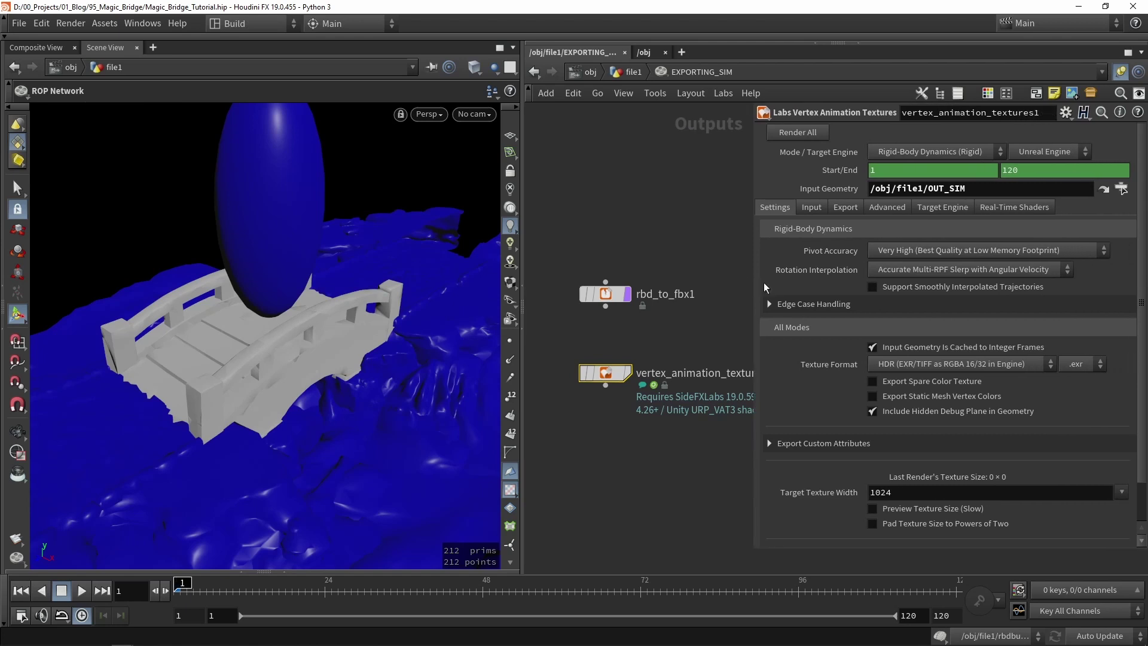
left_click(890, 149)
left_click(895, 151)
left_click(887, 347)
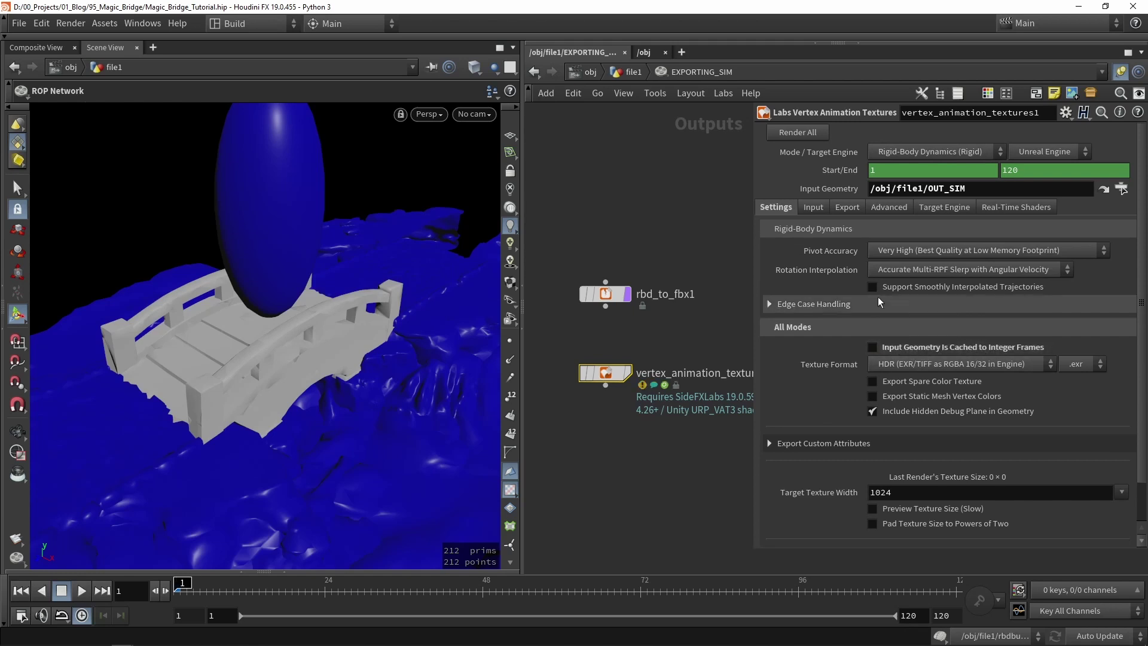
Step: Set the export Asset Name to Tutorial_Bridge and view the Real-Time Shaders embedded data
left_click(843, 207)
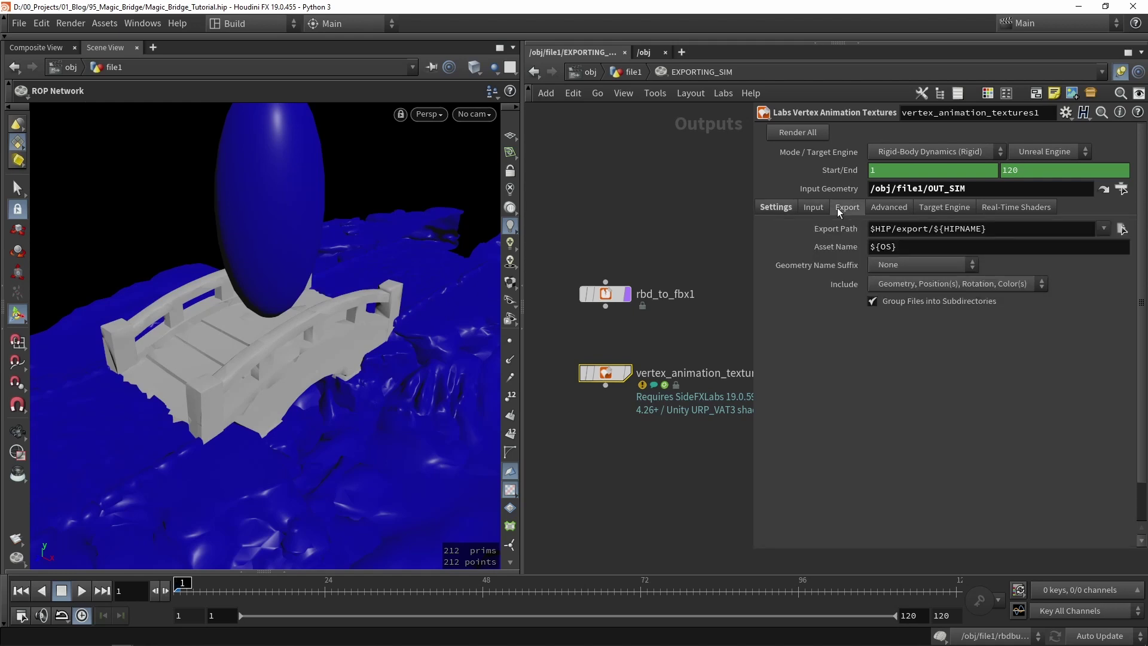
double_click(1008, 233)
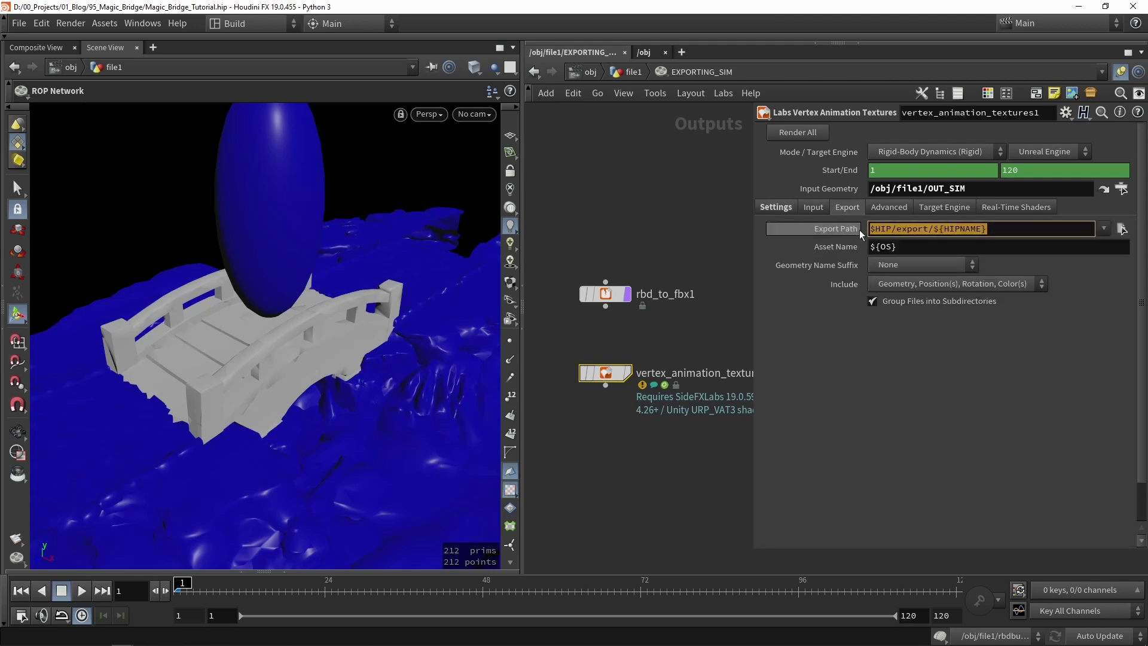
key("Tab")
type("Tutorial")
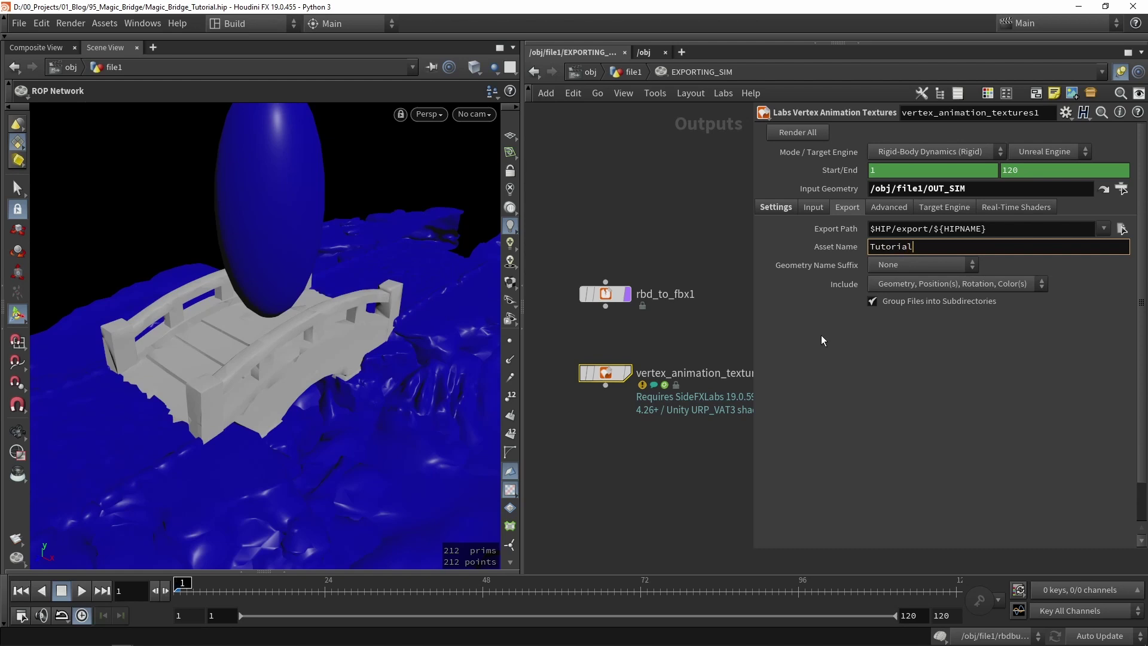
type("_Bridge")
key("Return")
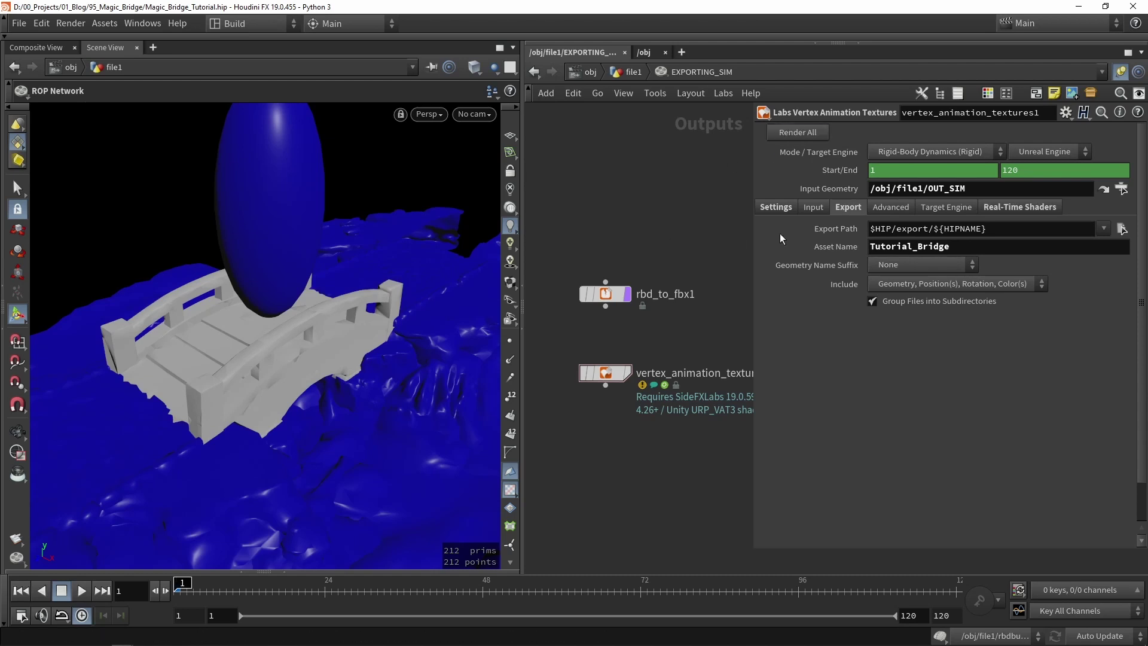
left_click(1008, 208)
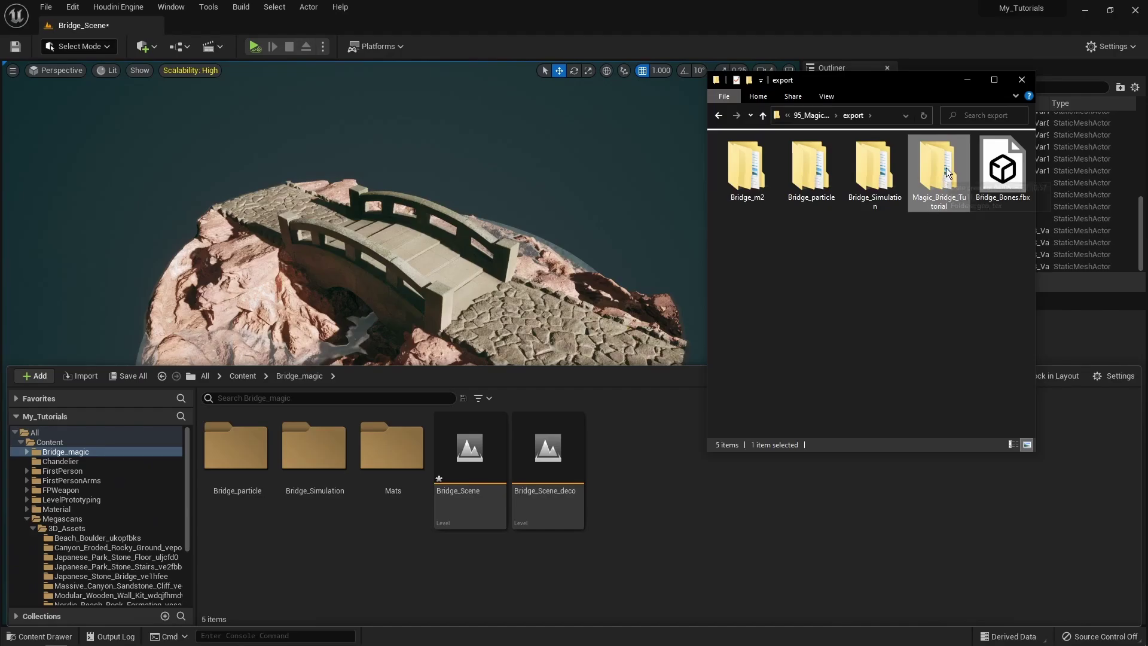
Step: Import the Magic_Bridge_Tutorial folder into the Content Browser with the FBX Import Options confirmed
left_click_drag(704, 528, 705, 529)
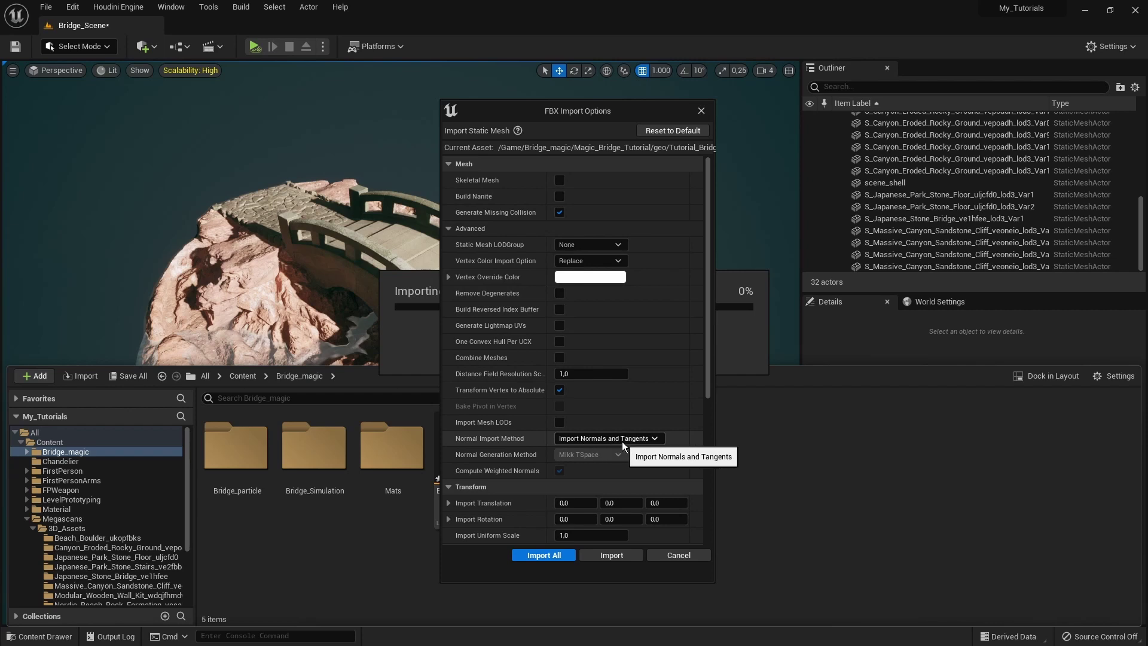
left_click(612, 558)
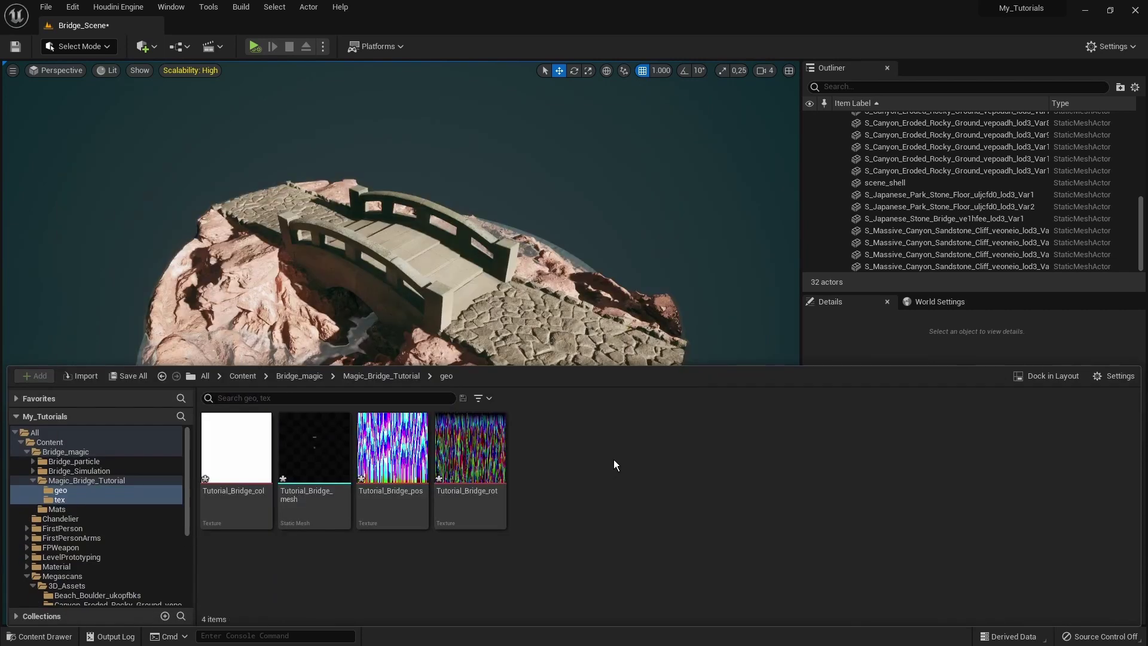
mouse_move(334, 467)
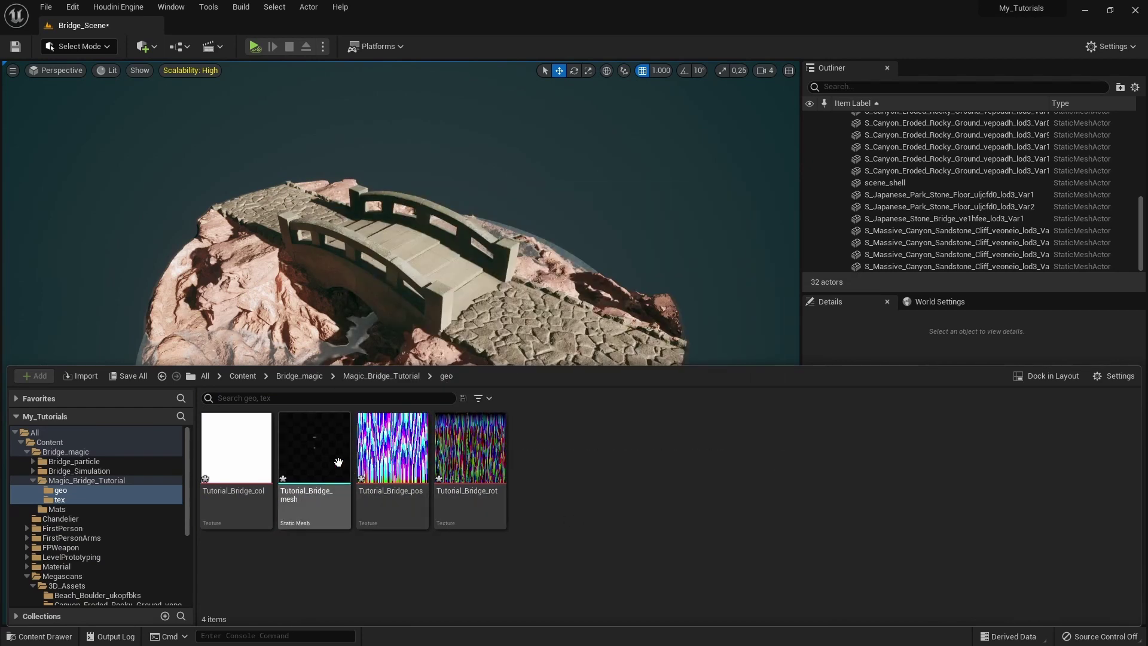
Step: Give Tutorial_Bridge_pos the 16 Bit Data texture group and Nearest filtering
double_click(392, 452)
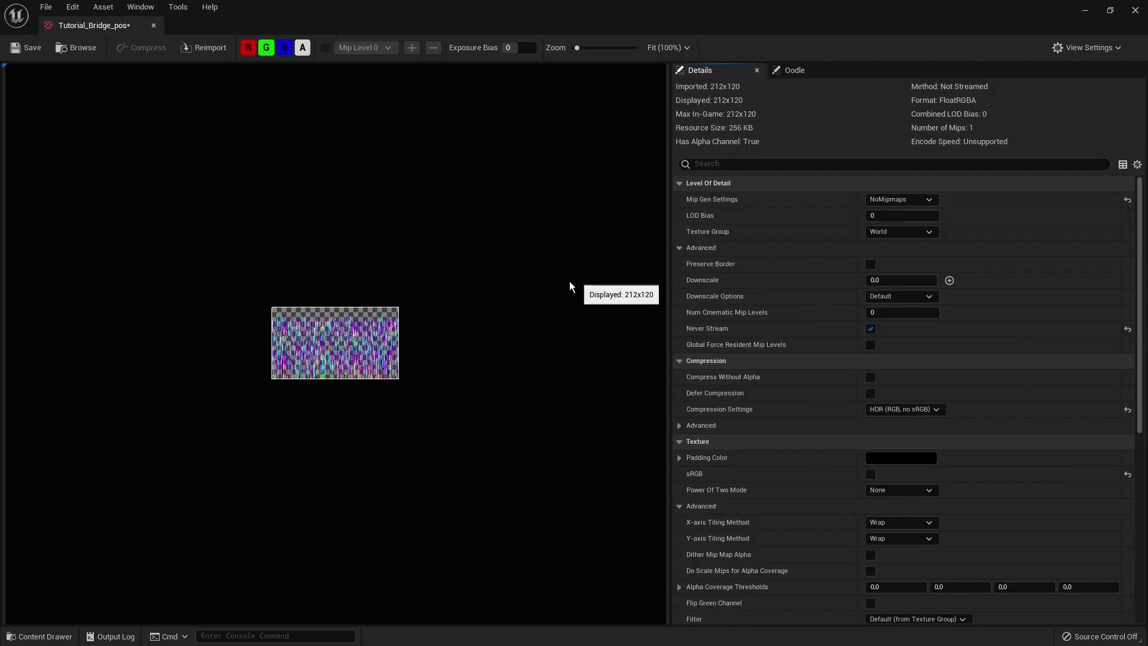
left_click(888, 233)
type("11")
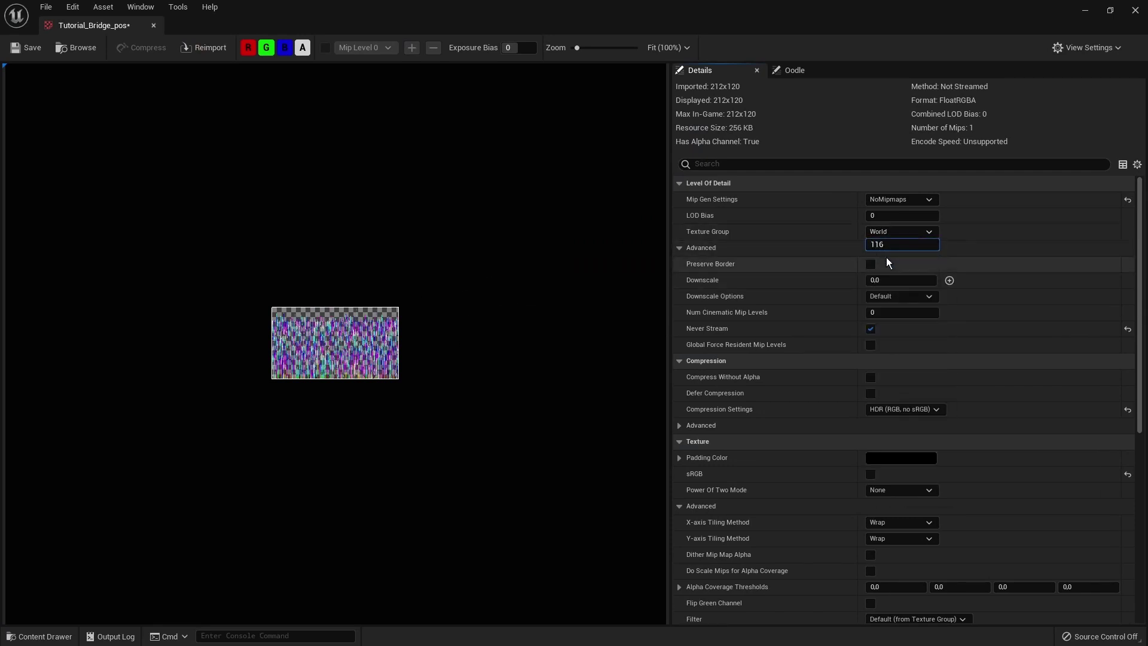
key("BackSpace")
left_click(894, 257)
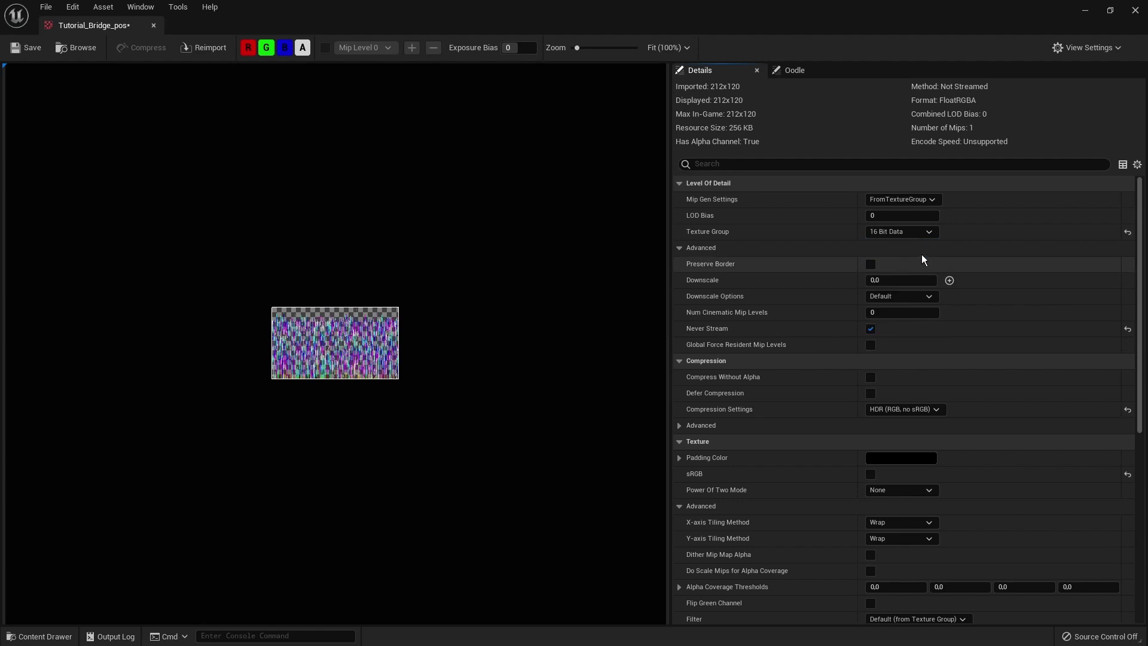
scroll(927, 334, "down", 2)
scroll(927, 339, "down", 3)
left_click(912, 487)
left_click(897, 504)
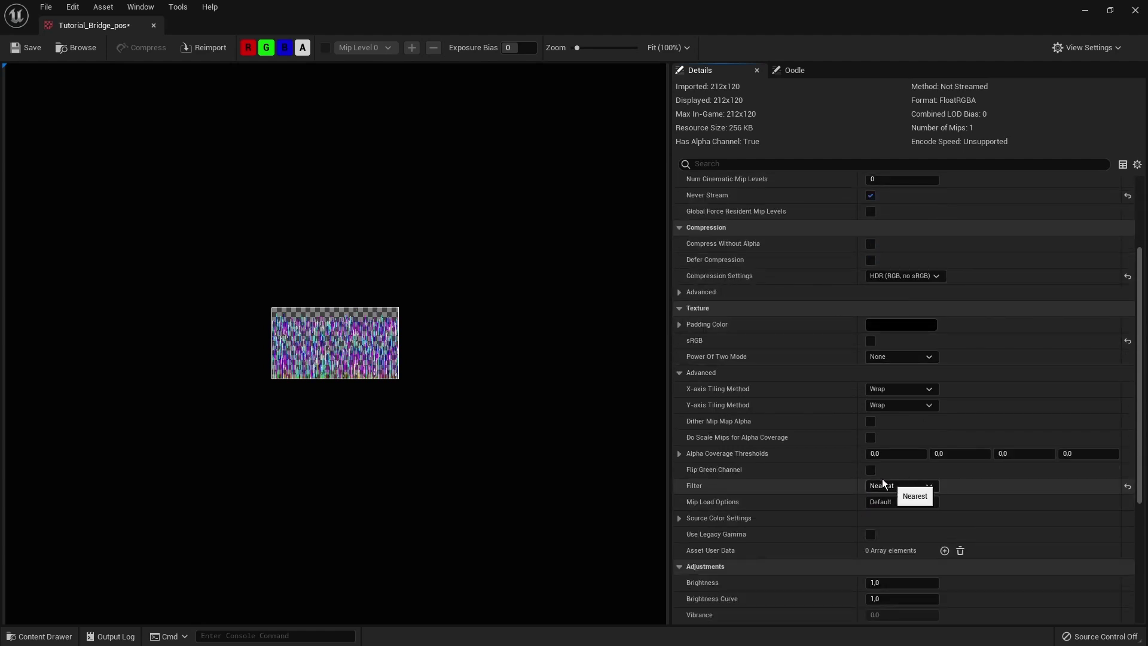
Step: Give Tutorial_Bridge_rot the 16 Bit Data texture group and Nearest filtering
scroll(877, 456, "up", 2)
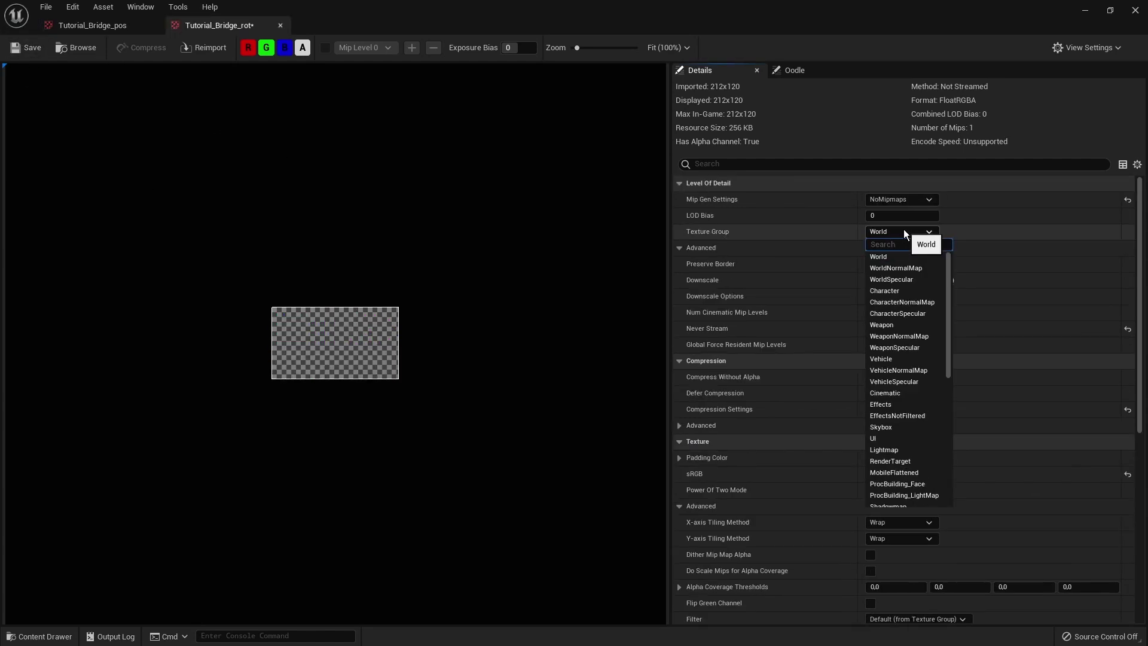
type("16")
left_click(904, 257)
scroll(851, 350, "down", 4)
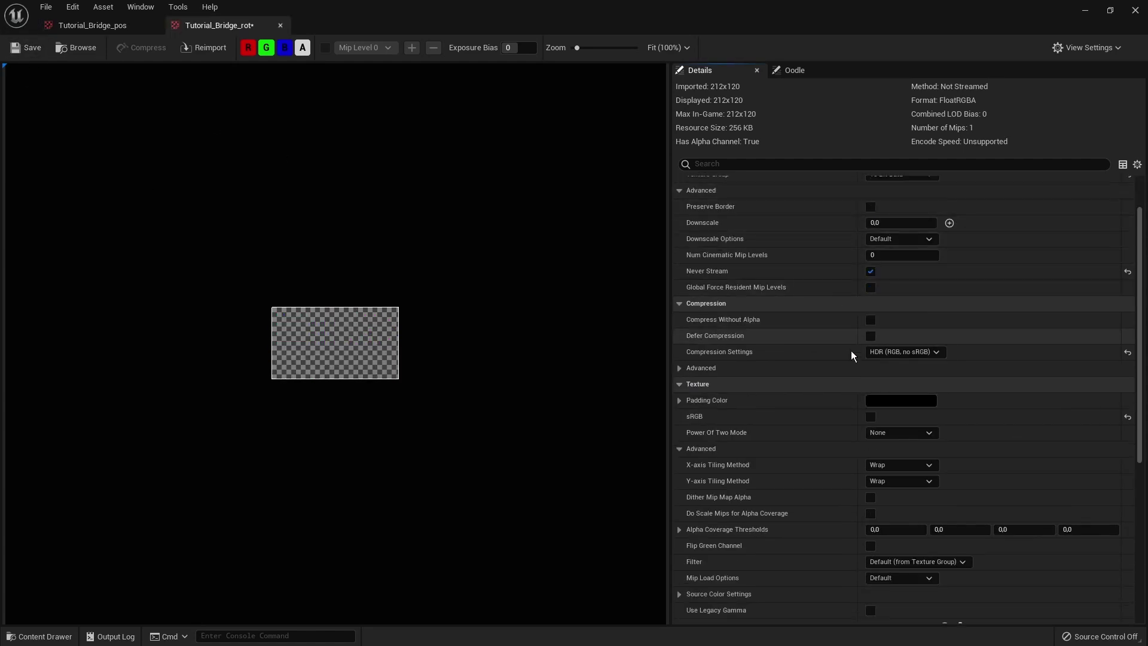
left_click(891, 505)
left_click(888, 517)
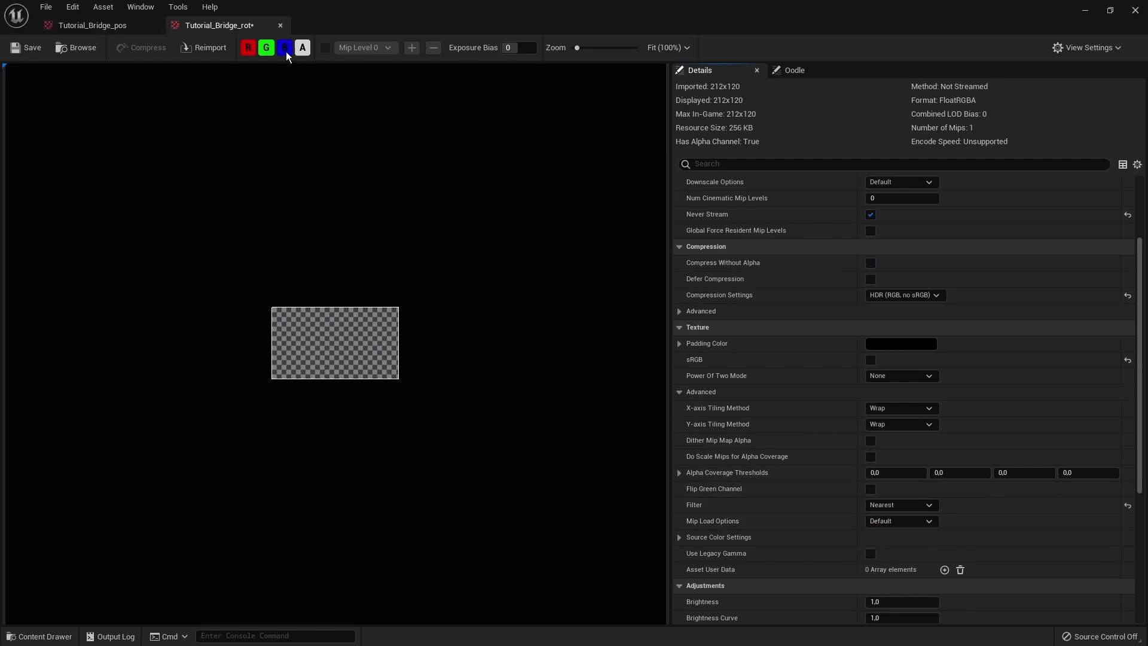
Step: Hide the alpha channel in the pos preview and save the texture changes
left_click(106, 25)
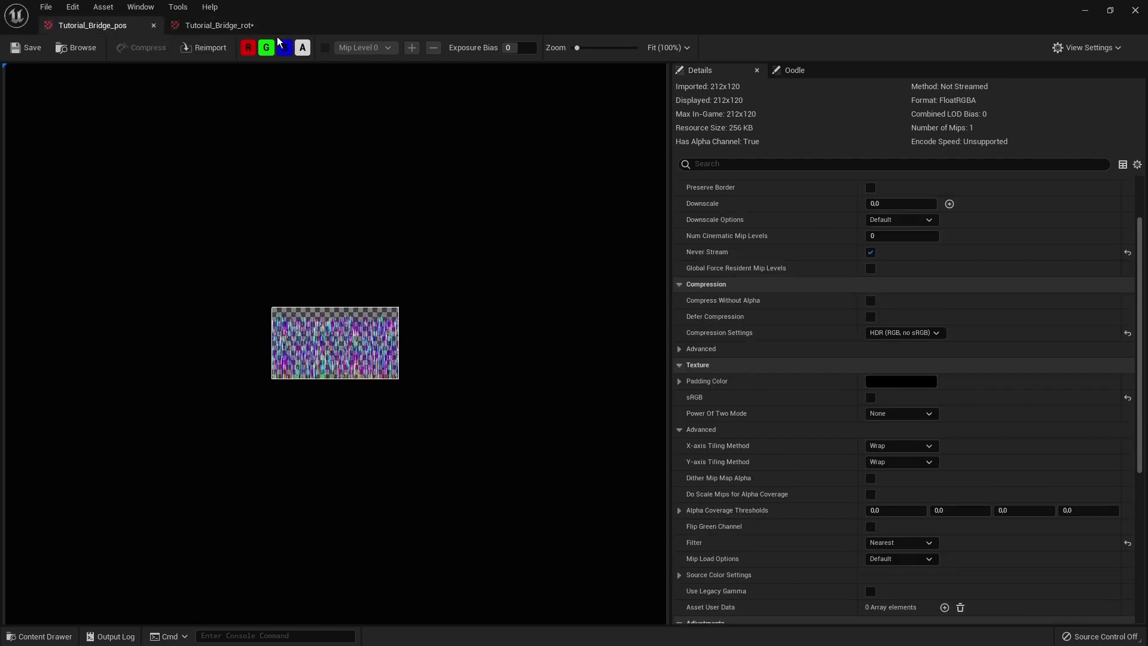
left_click(304, 51)
scroll(334, 299, "up", 5)
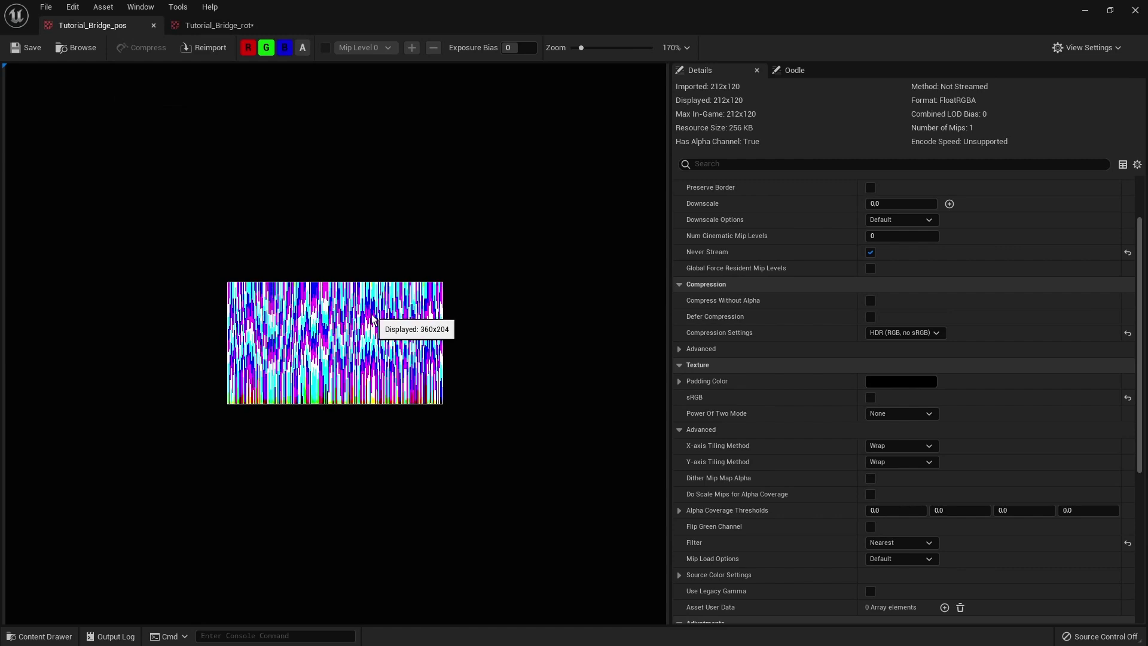
scroll(242, 136, "up", 1)
left_click(217, 25)
scroll(307, 346, "up", 2)
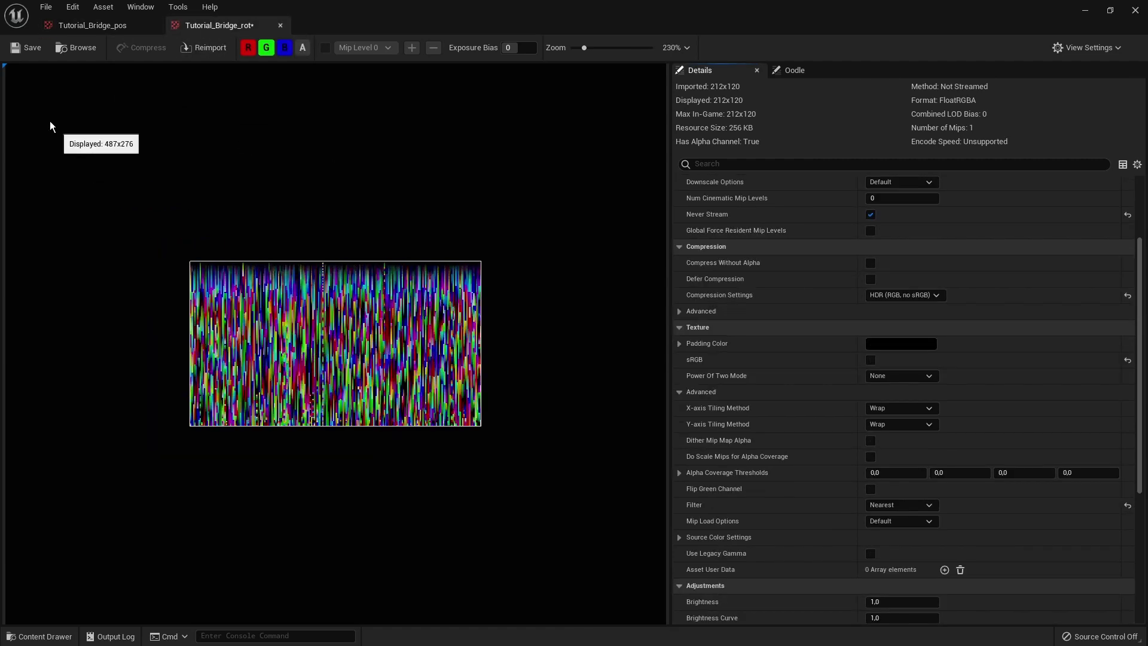
left_click(24, 54)
left_click(93, 25)
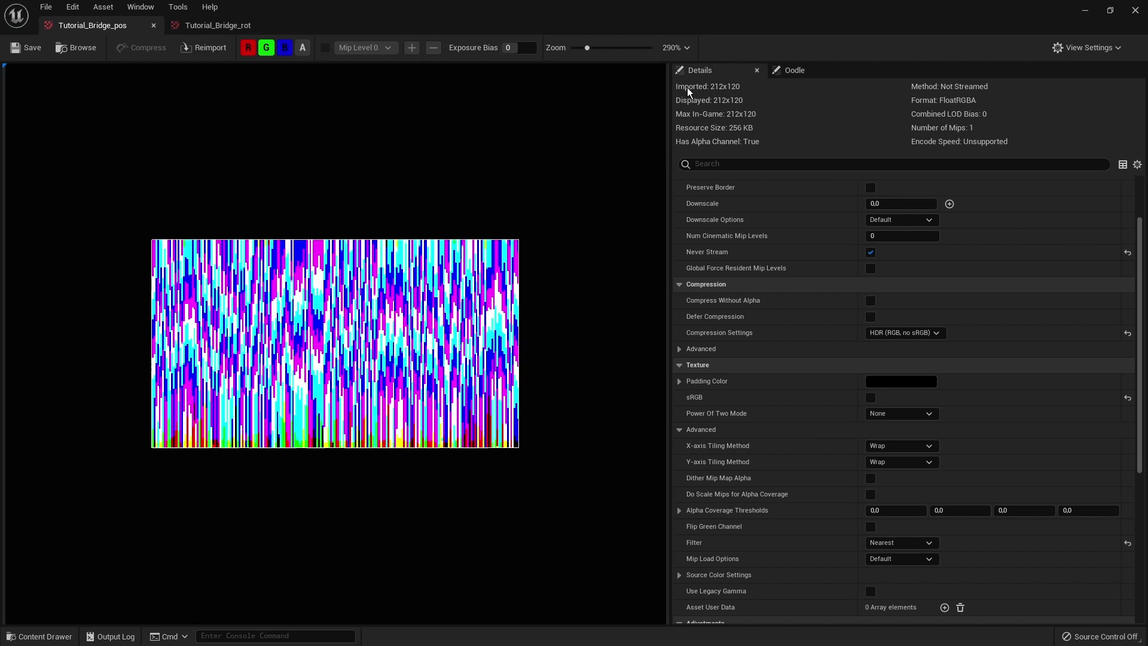
Step: Close the texture editor and place Tutorial_Bridge_mesh in the level, raised above the island
left_click(1131, 12)
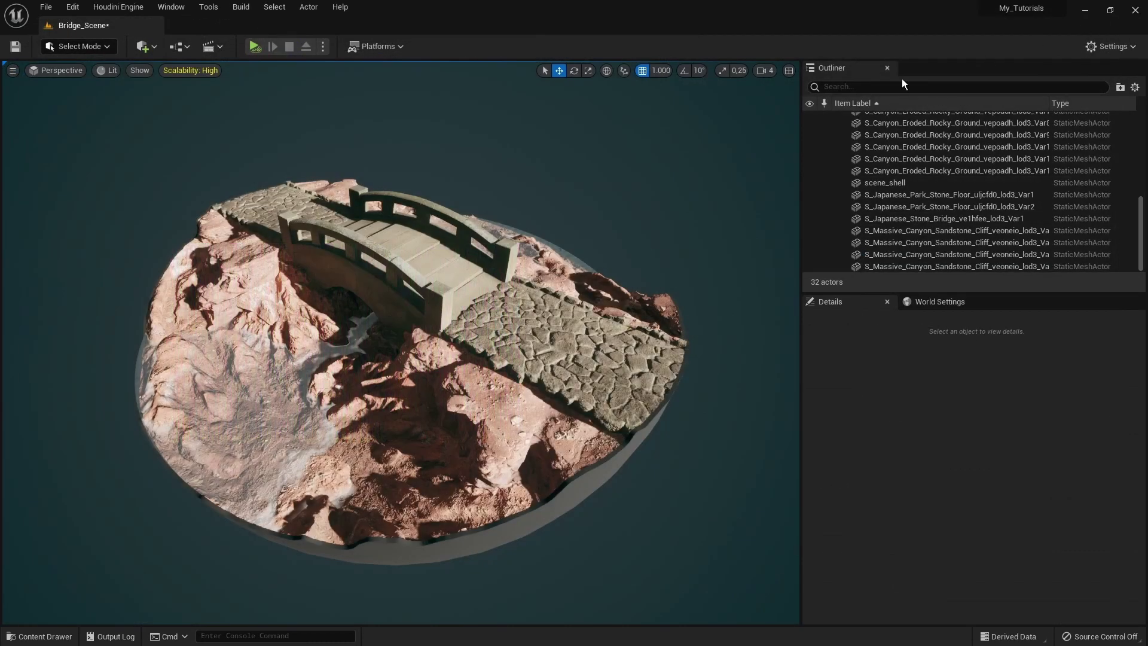
mouse_move(549, 355)
left_mouse_down("alt")
mouse_move(490, 352)
mouse_move(549, 355)
left_mouse_up("alt")
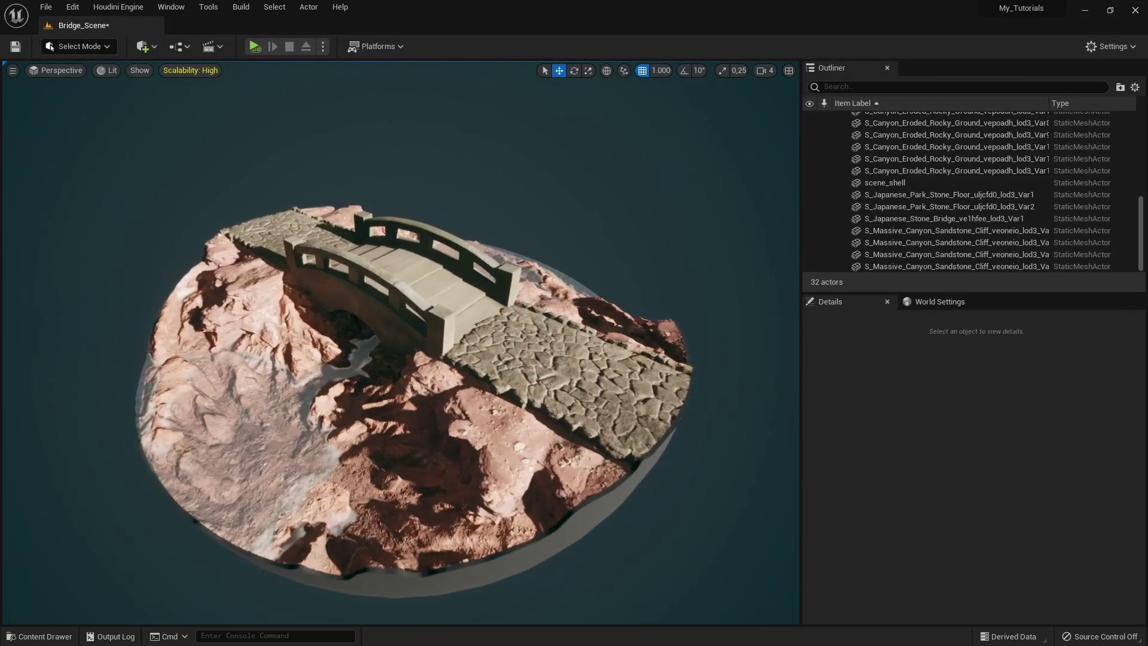
scroll(549, 355, "down", 3)
scroll(550, 353, "down", 5)
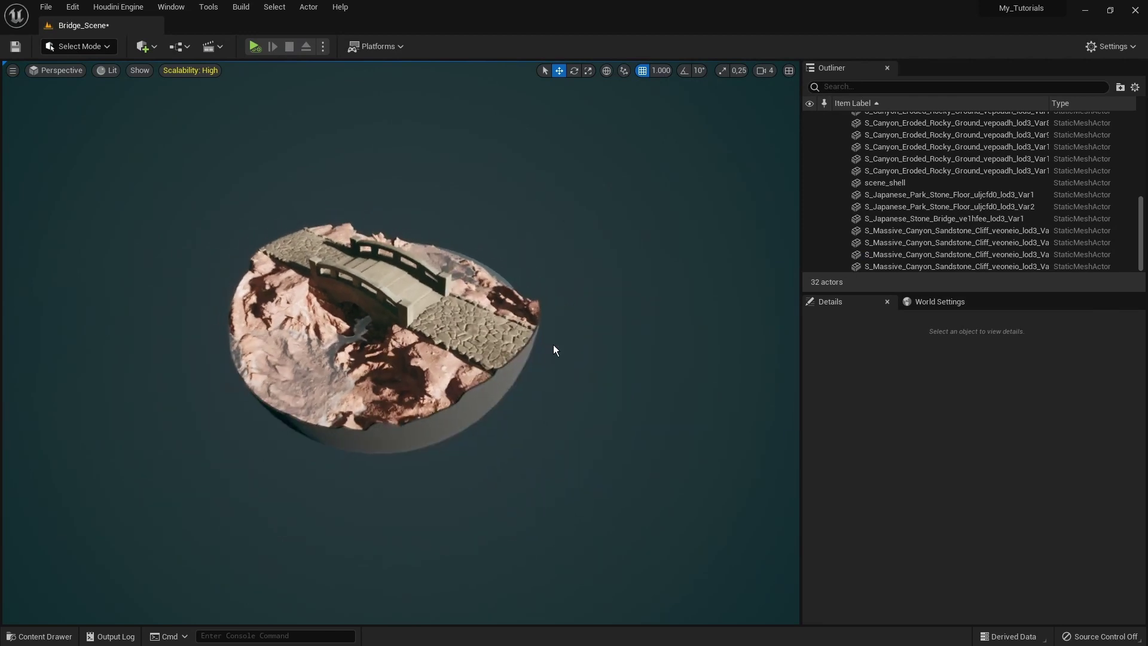
key("ctrl+space")
left_click_drag(311, 454, 493, 324)
left_click_drag(493, 324, 630, 178, "alt")
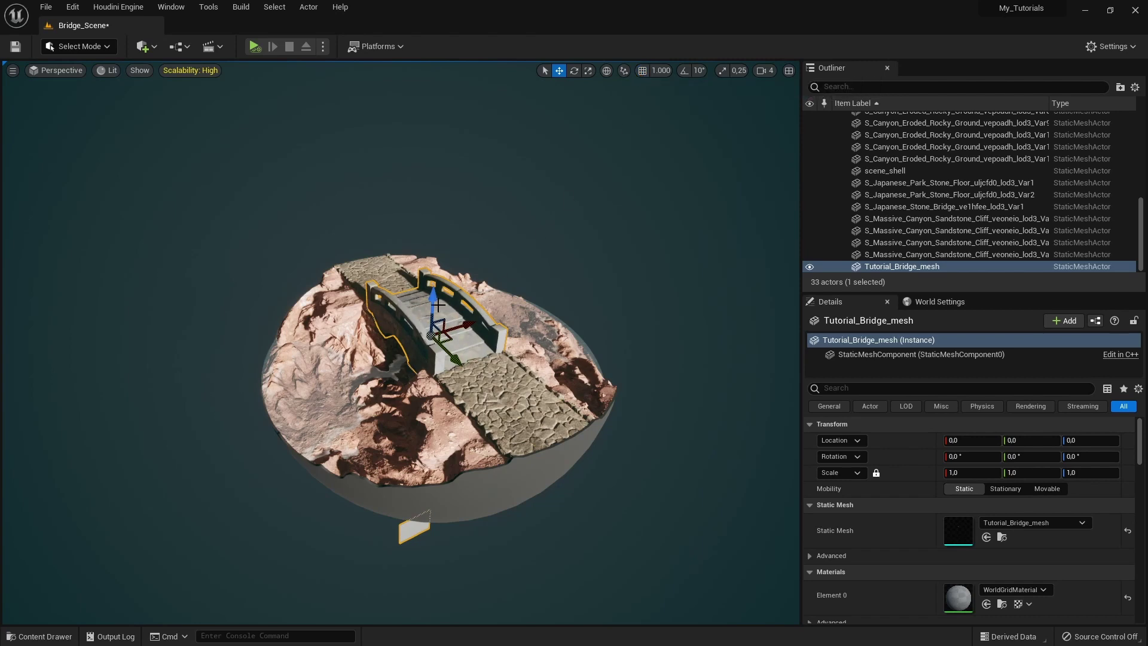
key("f")
left_click_drag(586, 213, 681, 174, "alt")
Step: Reopen the Content Drawer and show only the geo folder's contents
key("ctrl+space")
left_click(568, 465)
left_click(61, 490)
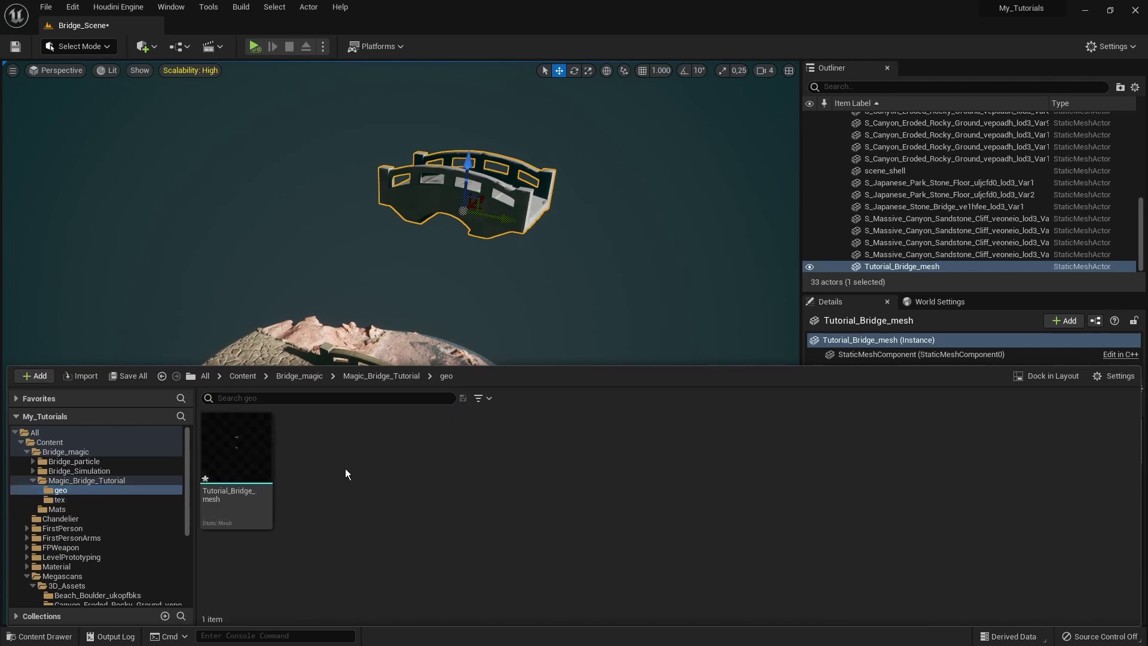
Step: Create a new material asset named M_VAT_Bridge in the geo folder
right_click(332, 478)
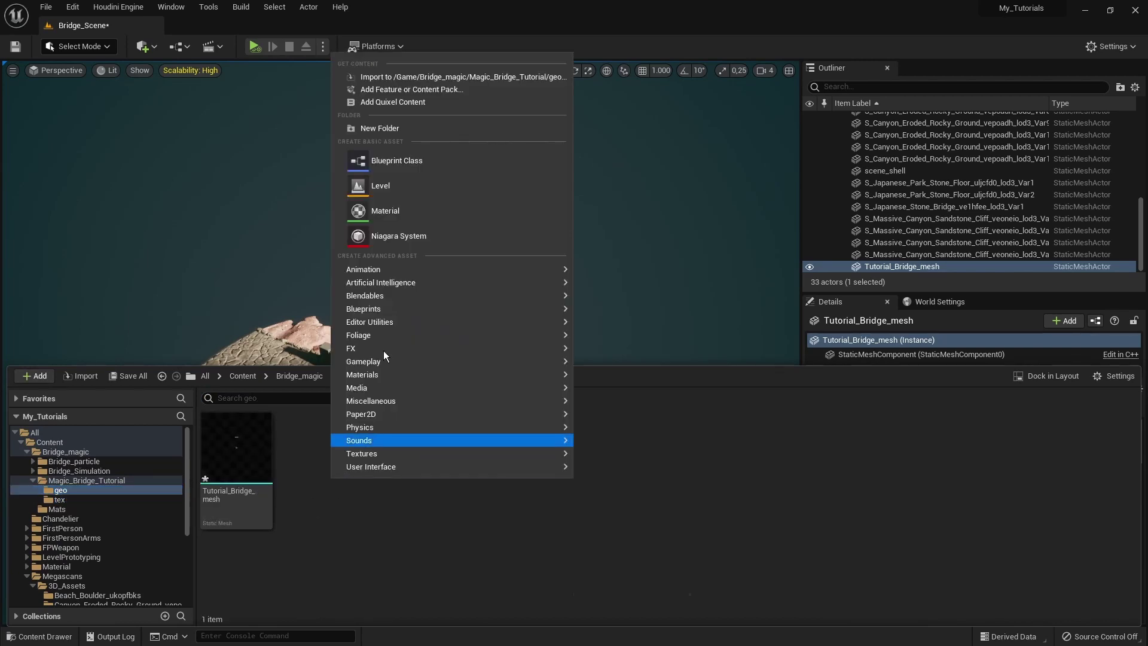
left_click(396, 219)
type("M_VAT_")
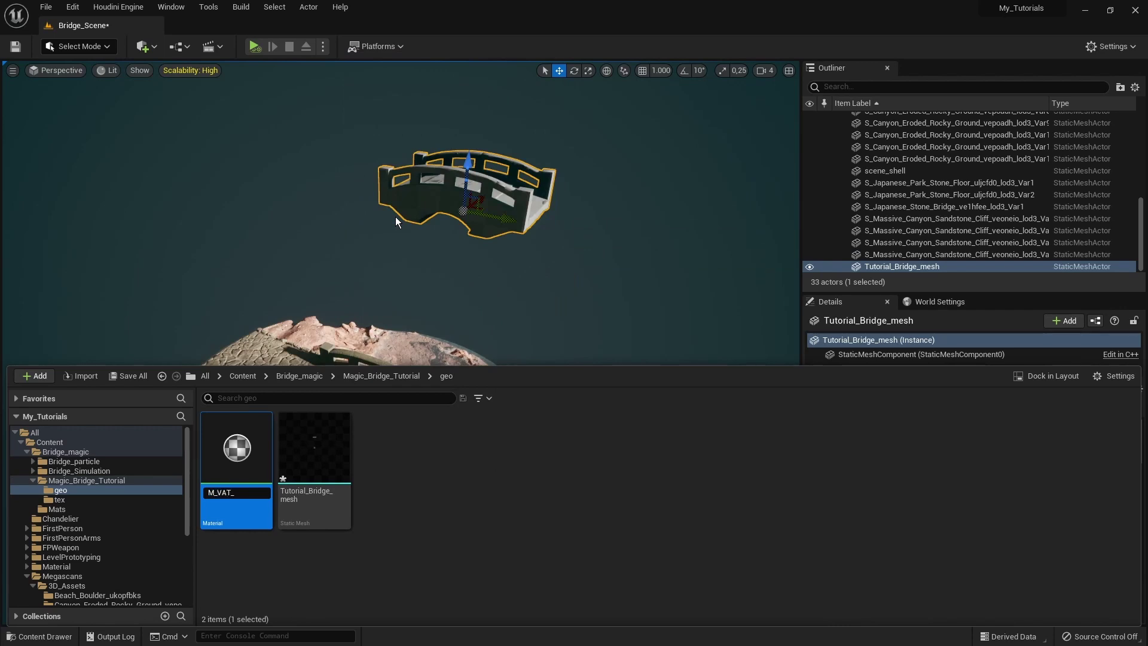
type("Bridge")
key("Return")
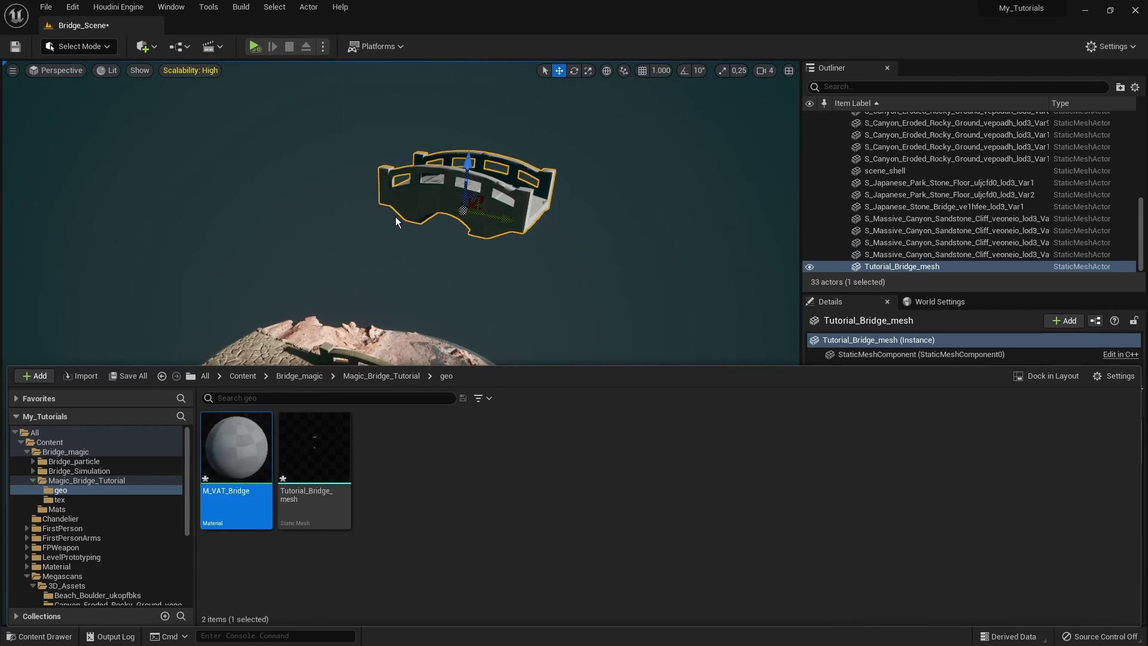
Step: Open M_VAT_Bridge and add the MF_VAT_RigidBodyDynamics function node beside the output node
double_click(241, 433)
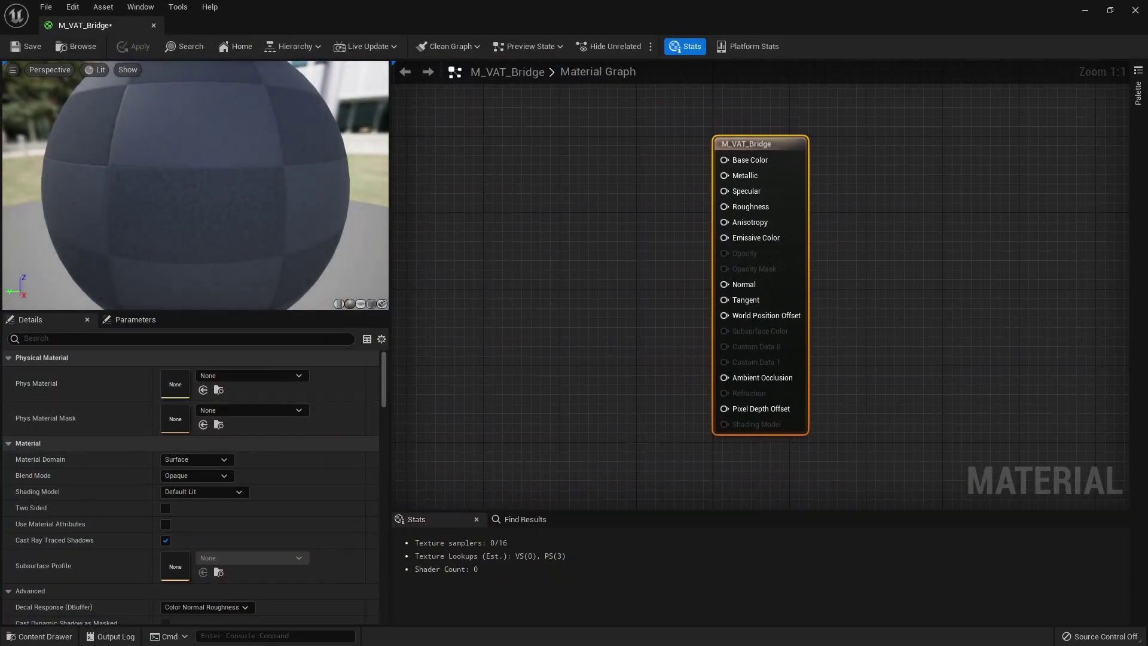
right_click(607, 258)
type("vat")
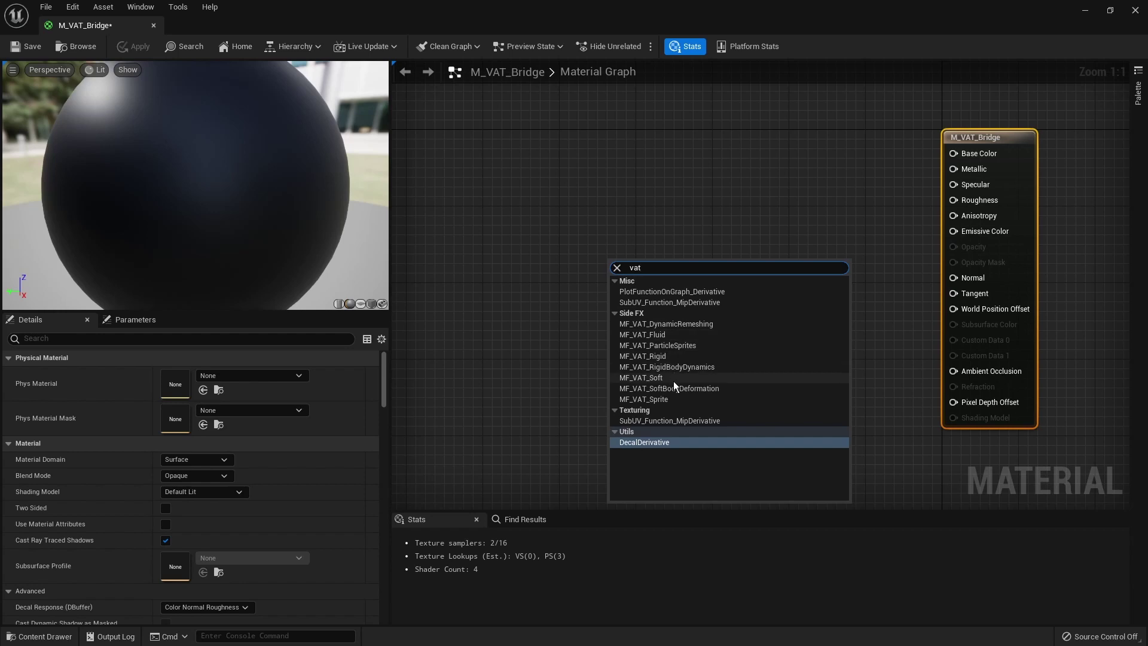
left_click(679, 367)
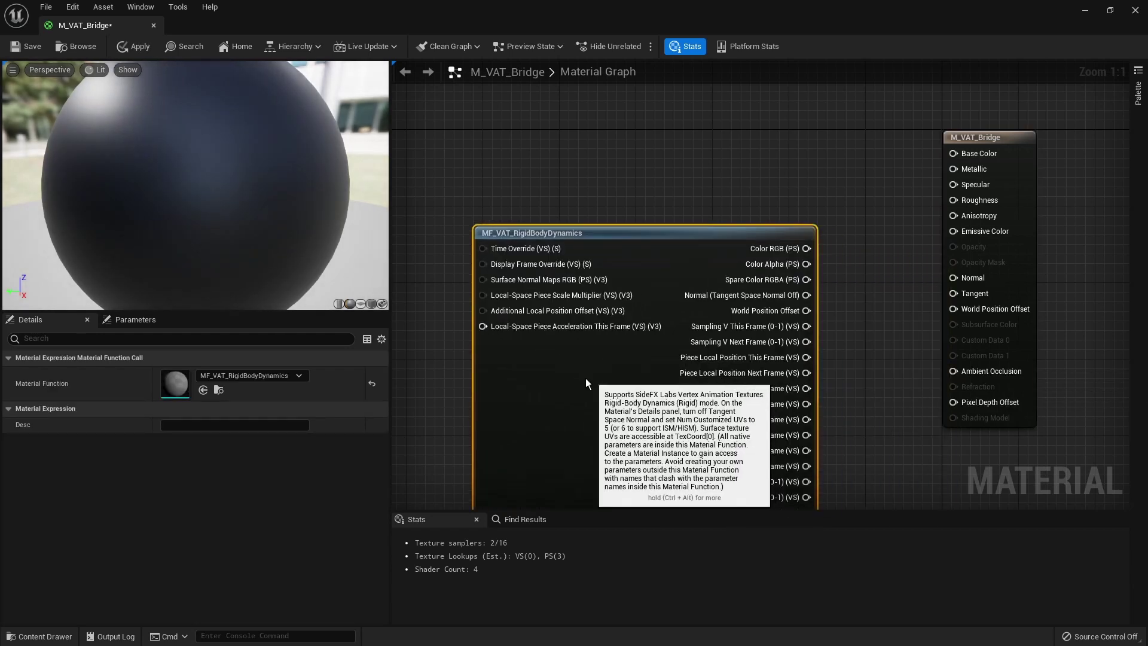
scroll(586, 378, "down", 3)
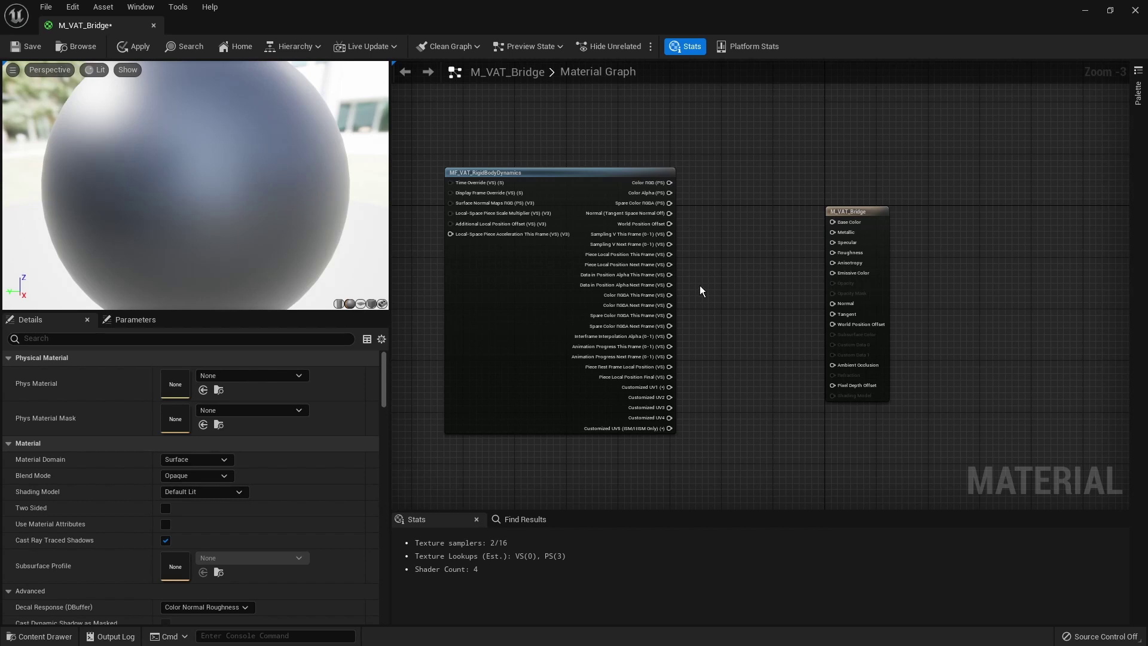
right_click_drag(715, 346, 761, 252)
left_click(564, 278)
right_click_drag(797, 300, 736, 357)
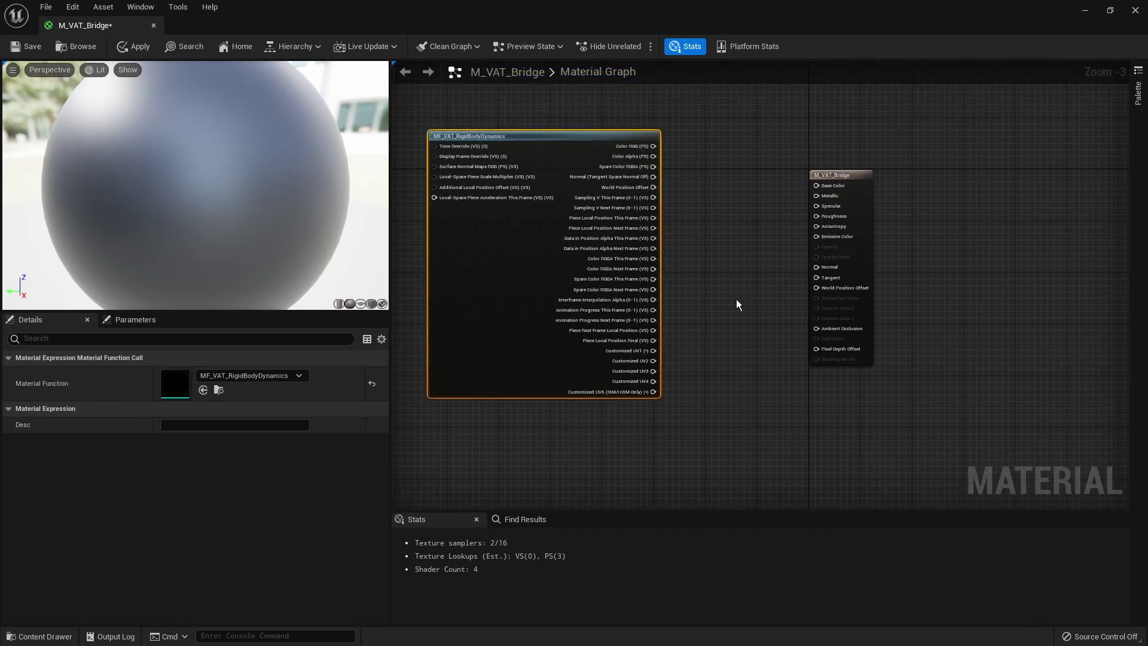
left_click(736, 299)
scroll(682, 191, "up", 2)
scroll(665, 188, "up", 1)
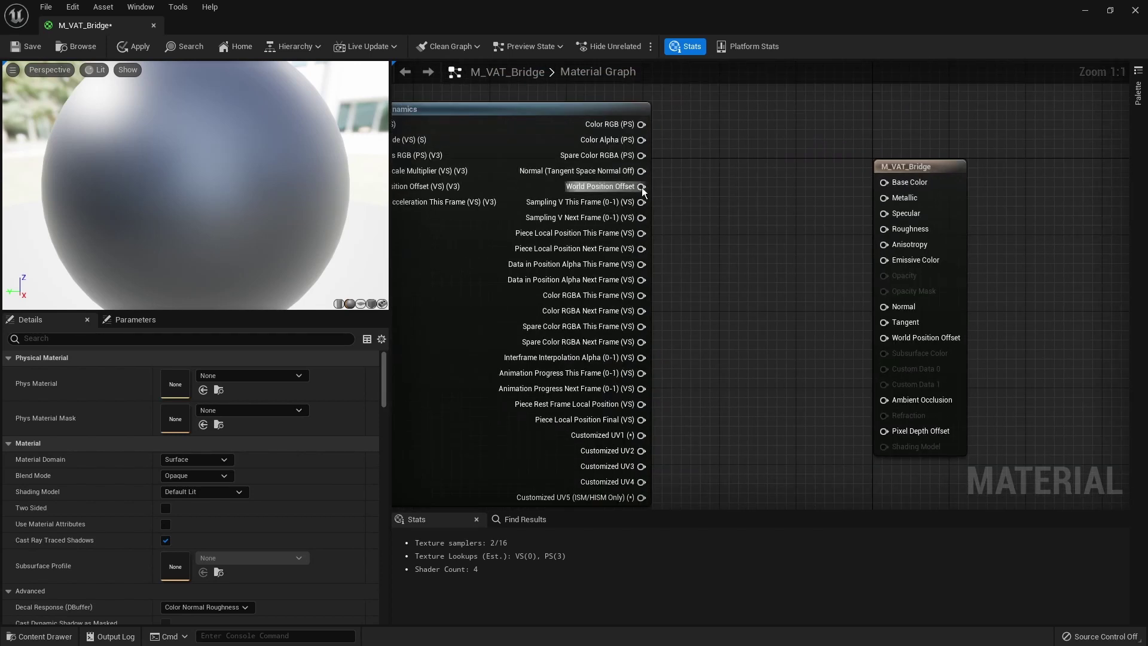
Step: Wire World Position Offset from the VAT function and set Num Customized UVs to 5
left_click_drag(882, 346, 884, 338)
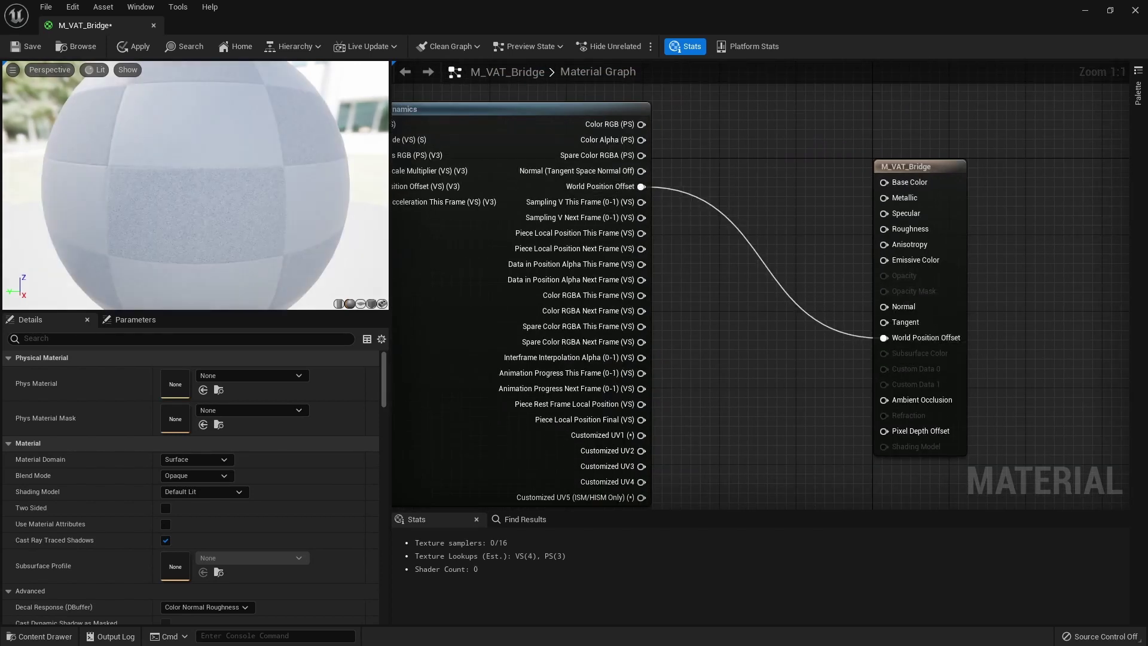
right_click_drag(712, 382, 649, 274)
left_click_drag(701, 302, 921, 346)
scroll(227, 472, "down", 5)
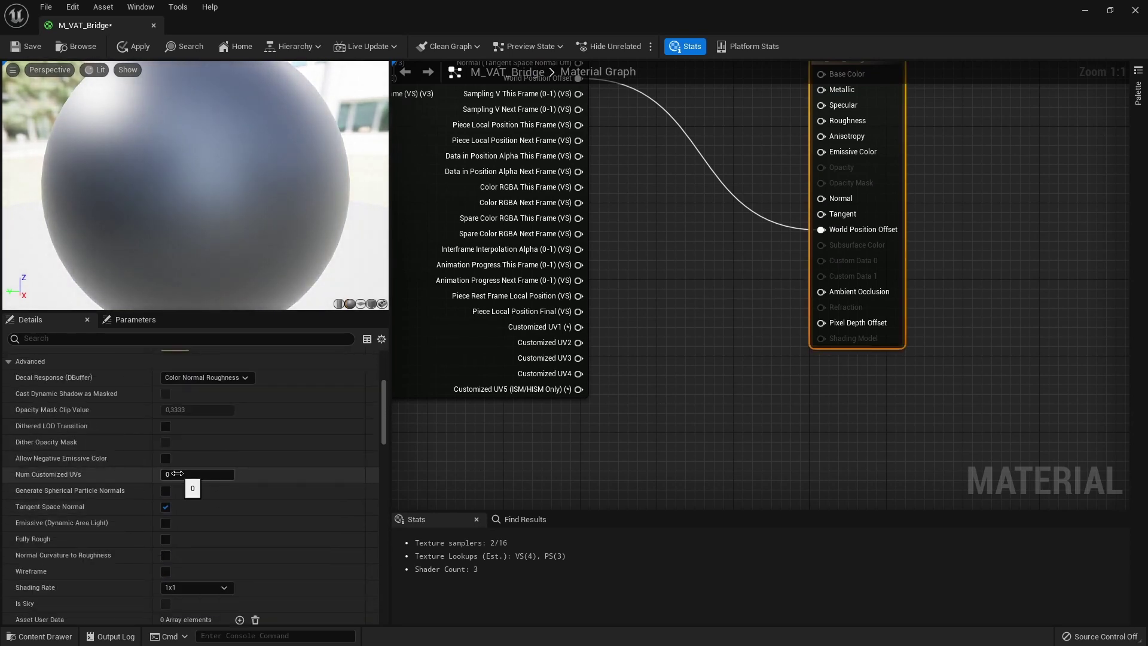
type("5")
key("Return")
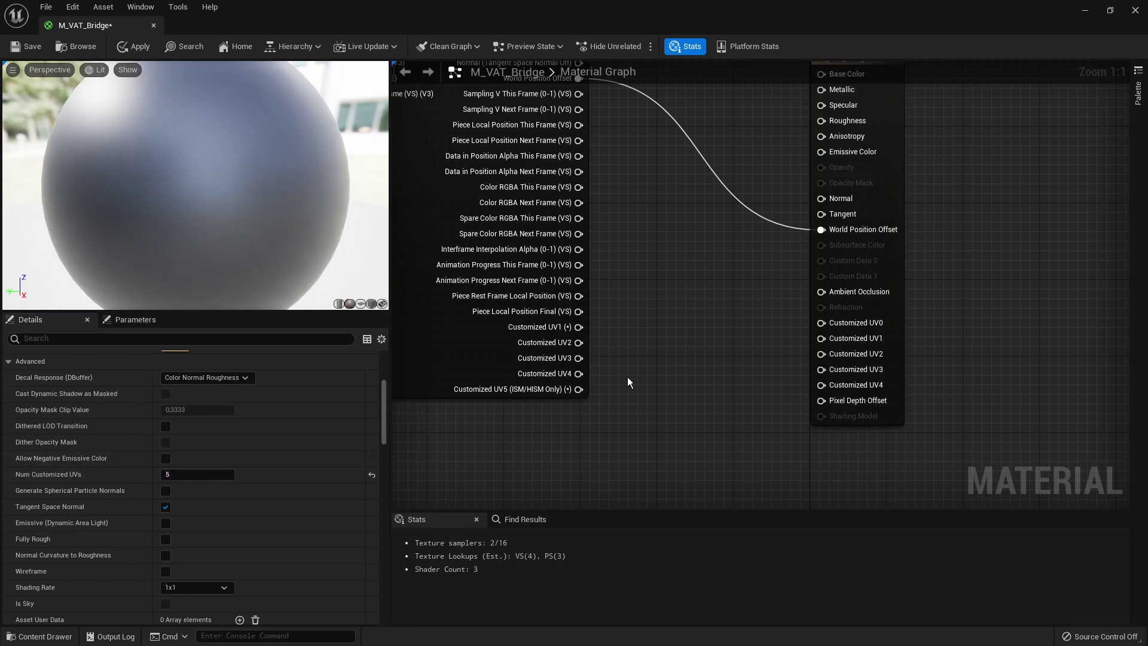
Step: Connect the VAT function's Customized UV1–UV4 outputs to the material's matching inputs
left_click_drag(579, 327, 676, 337)
left_click_drag(824, 338, 822, 339)
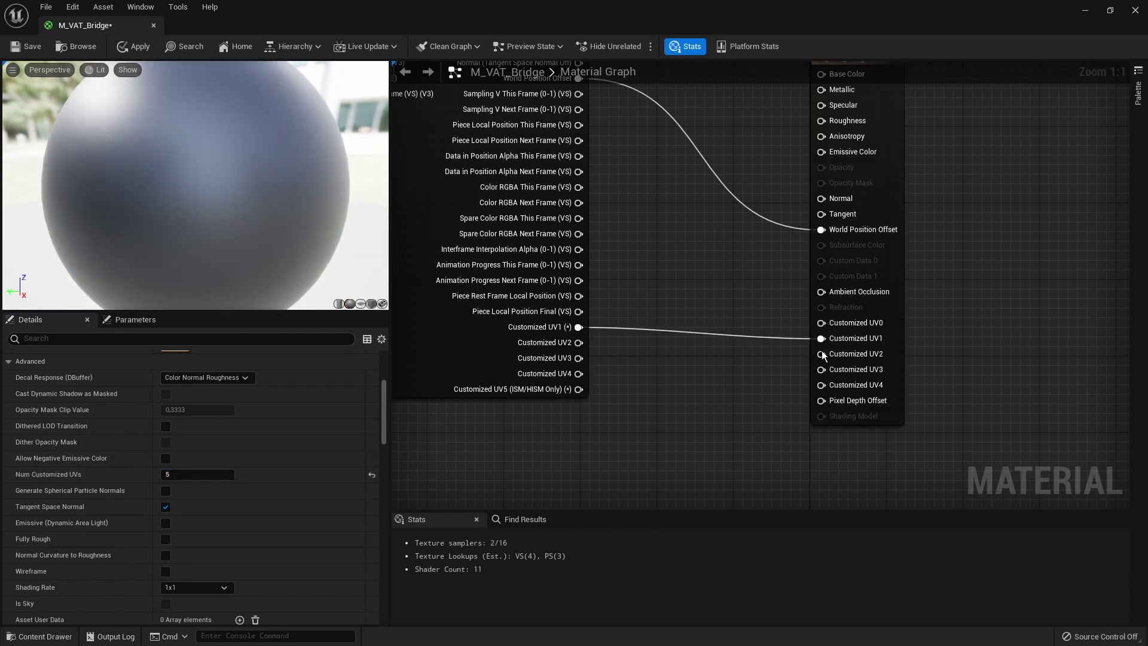
left_click_drag(820, 384, 592, 376)
scroll(658, 398, "down", 3)
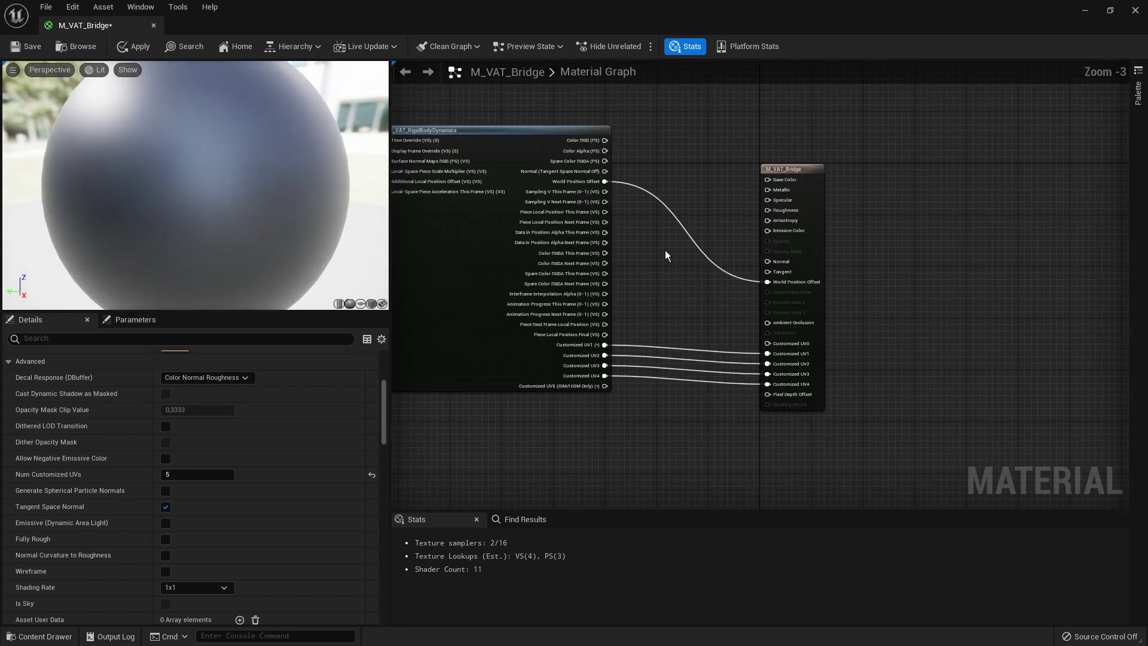
left_click_drag(562, 130, 576, 227)
Step: Save M_VAT_Bridge and minimize the material editor to return to the level
left_click(28, 46)
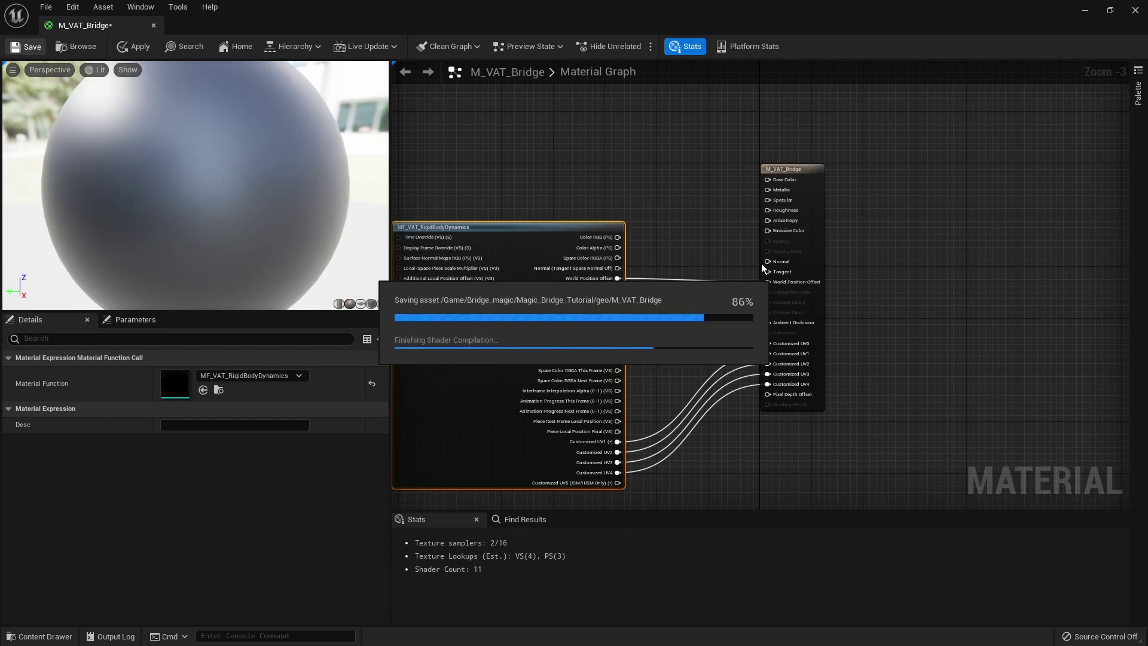
scroll(718, 262, "up", 3)
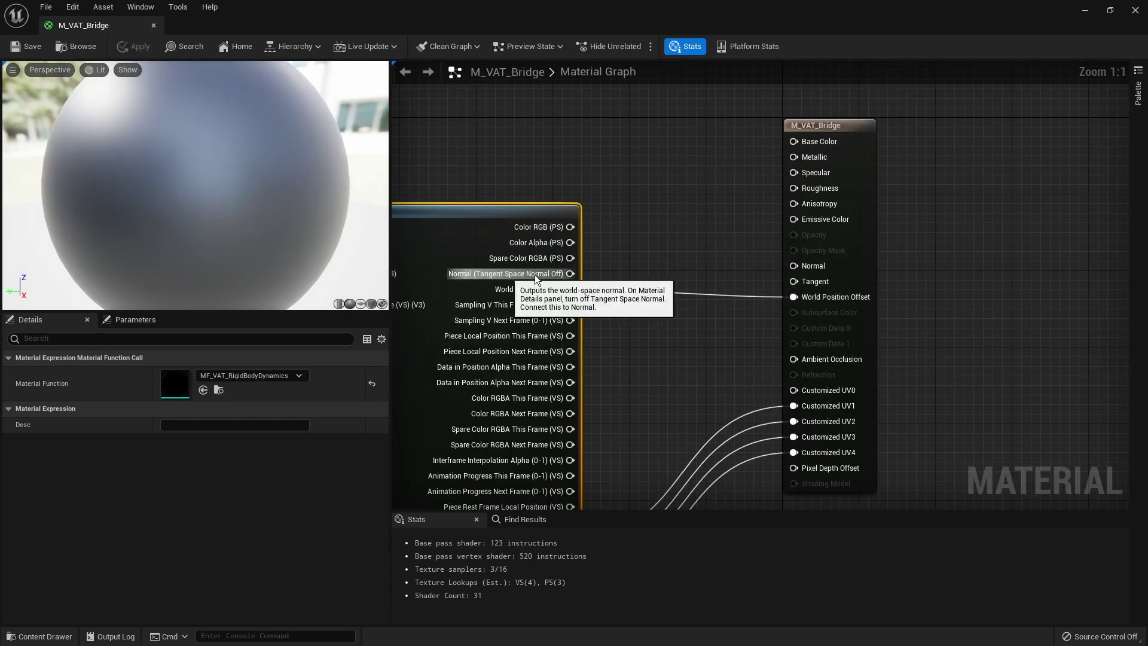
left_click(1086, 11)
key("ctrl+space")
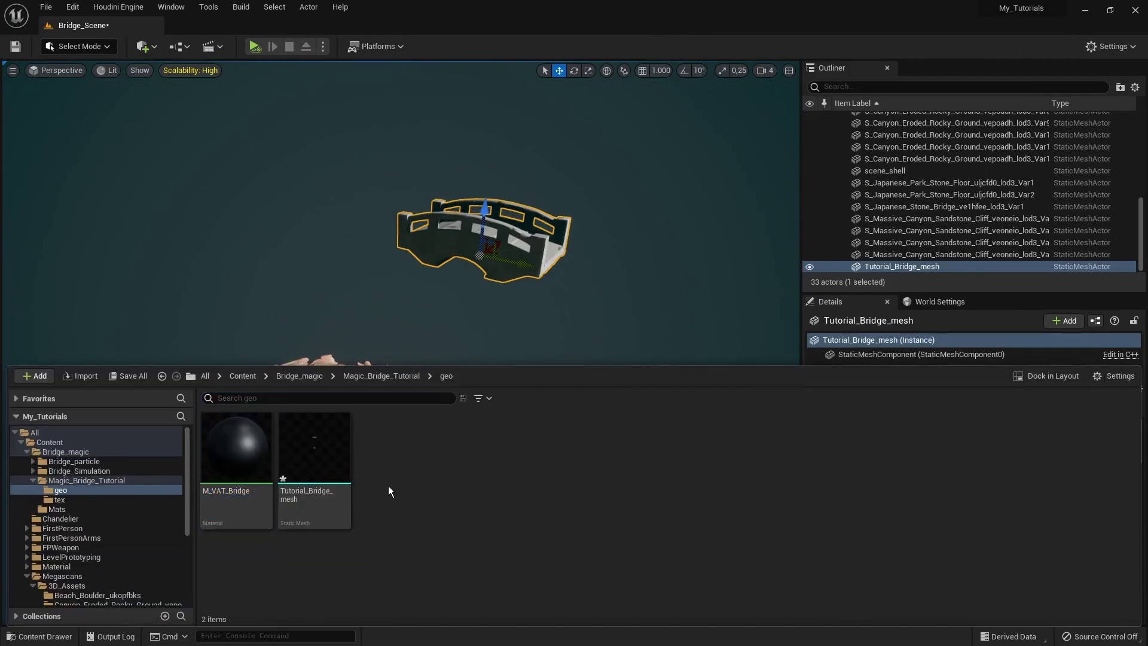
Step: Create M_VAT_Bridge_Inst from M_VAT_Bridge and enable its Position and Rotation Texture overrides
right_click(239, 454)
left_click(302, 192)
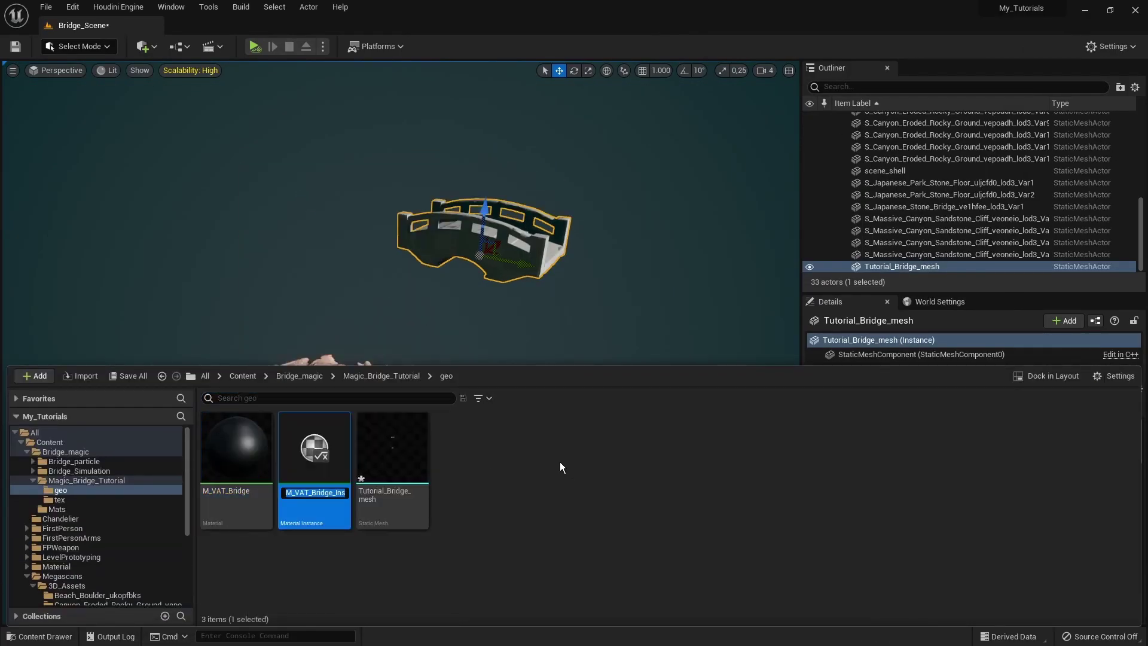
key("Return")
double_click(335, 462)
left_click(519, 263)
left_click(519, 297)
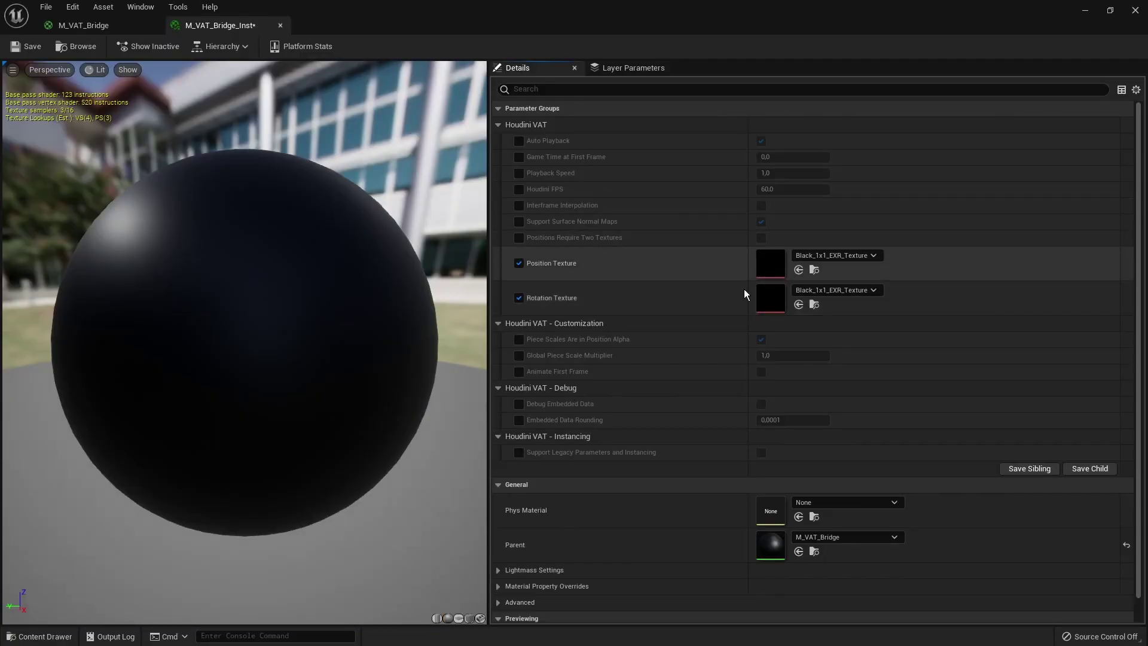
left_click_drag(739, 14, 592, 102)
scroll(687, 253, "down", 3)
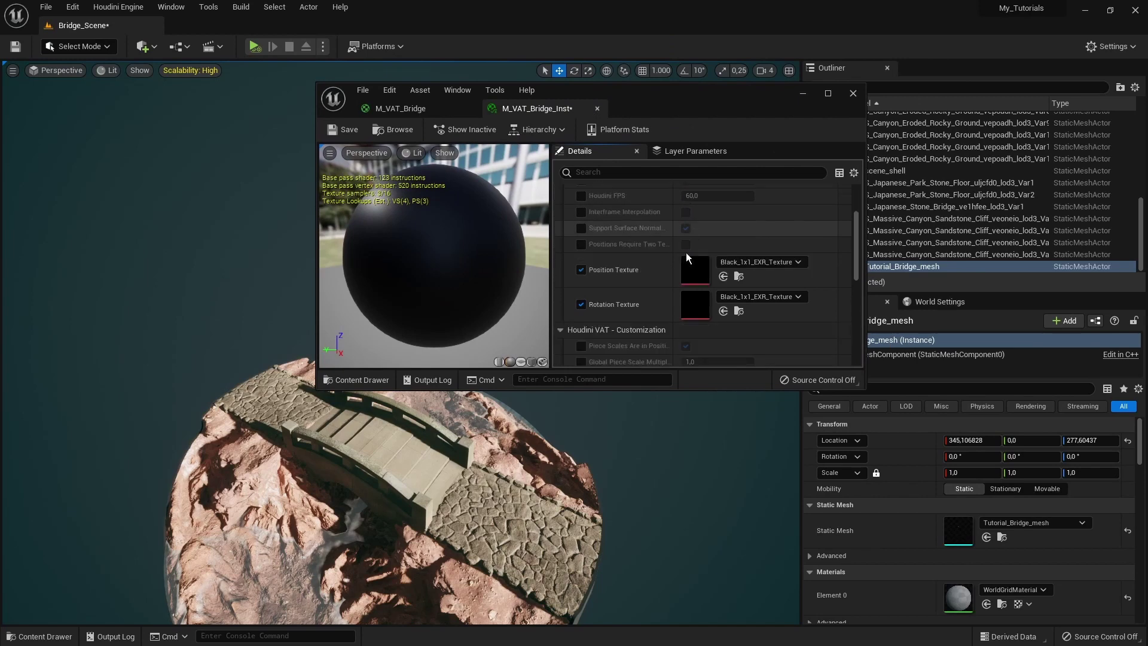
scroll(687, 252, "down", 2)
Step: Assign Tutorial_Bridge_pos and Tutorial_Bridge_rot as the position and rotation textures, then save
key("ctrl+space")
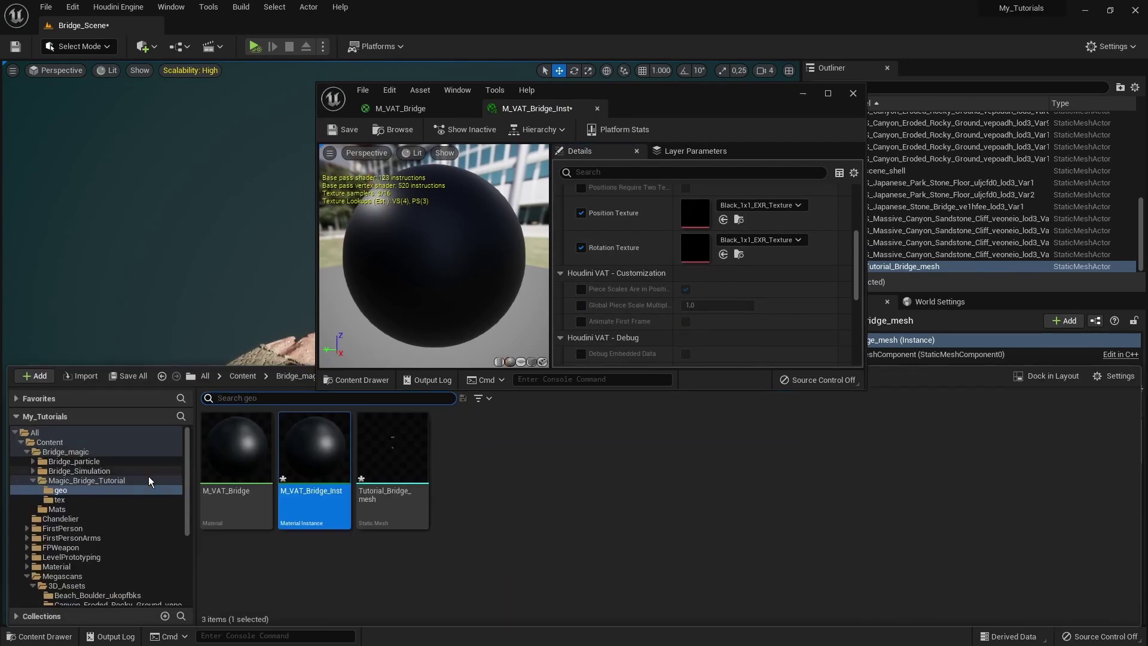
left_click(105, 500)
left_click_drag(314, 448, 695, 214)
left_click_drag(392, 455, 704, 258)
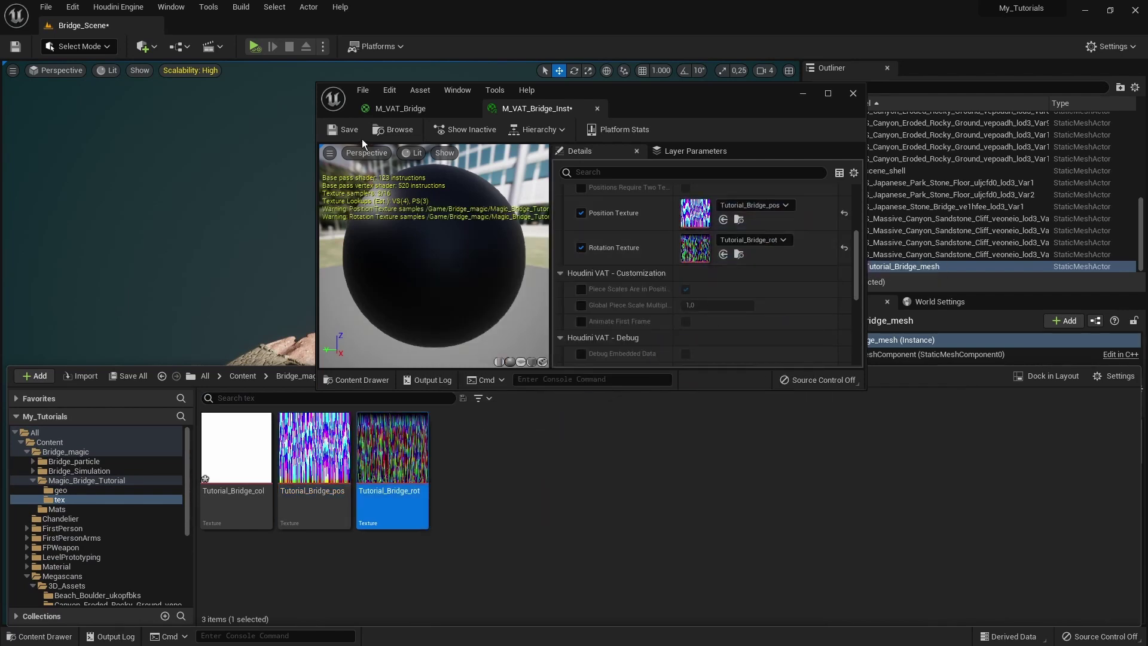
left_click(348, 131)
Step: Enable the Houdini FPS override and set it to 24
left_click(828, 95)
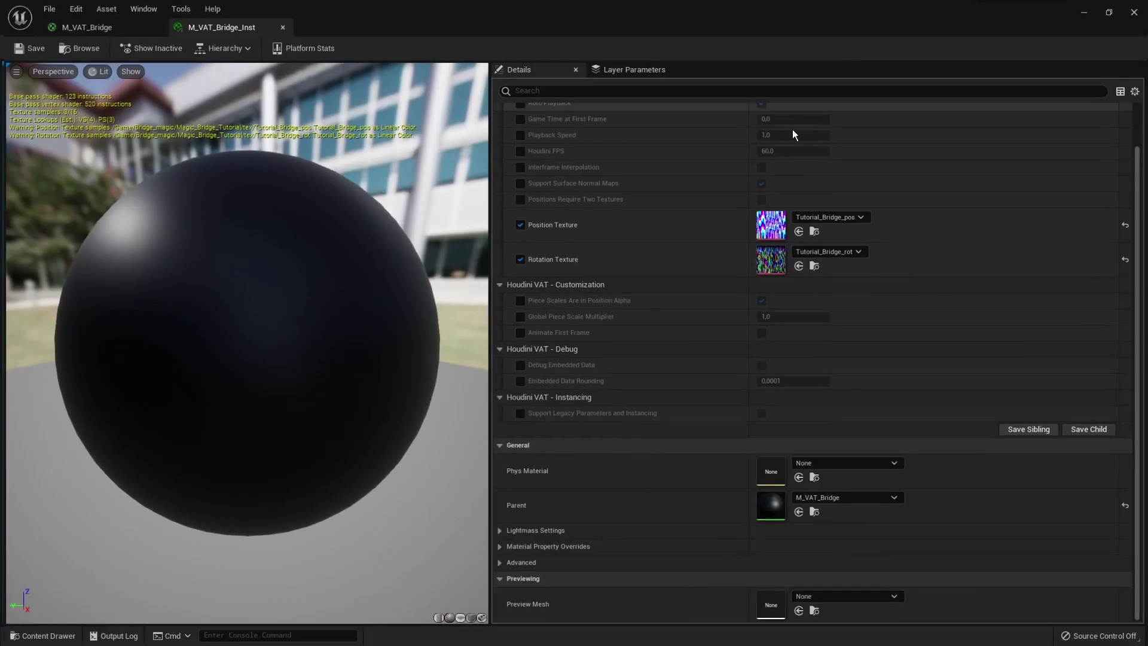
scroll(668, 299, "up", 2)
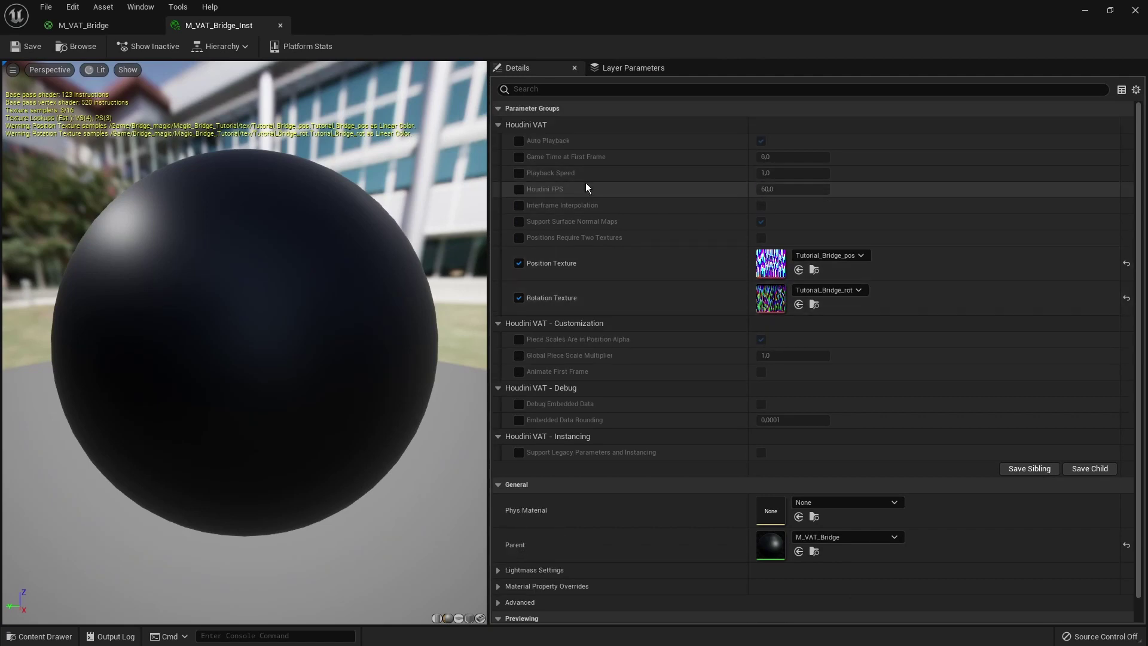
left_click(518, 190)
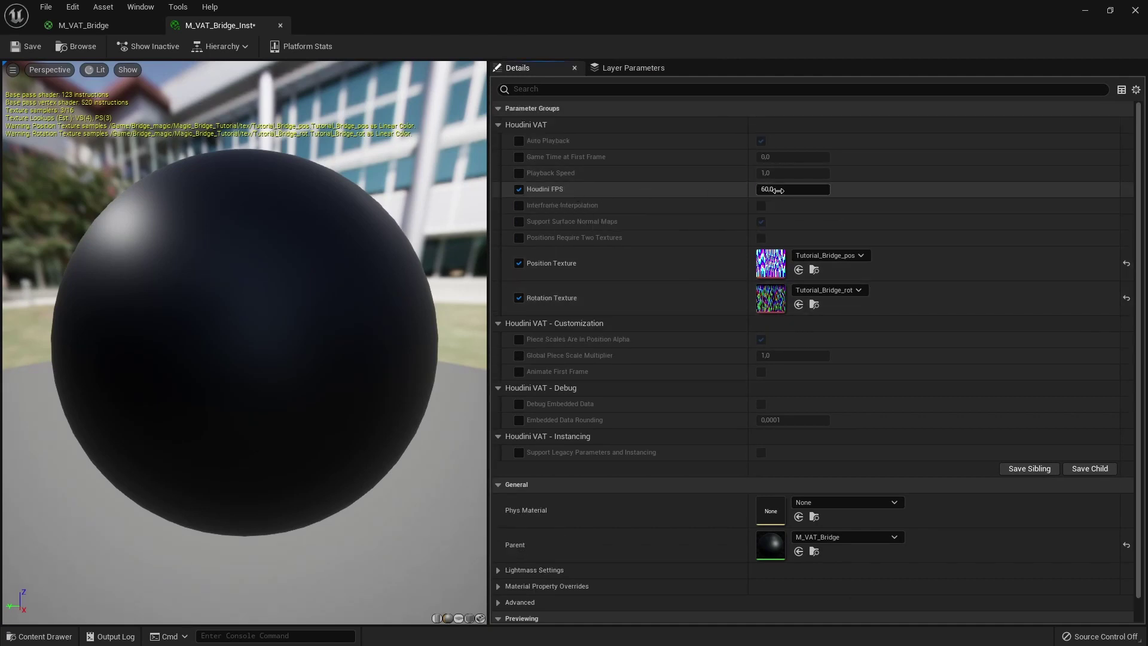
key("Return")
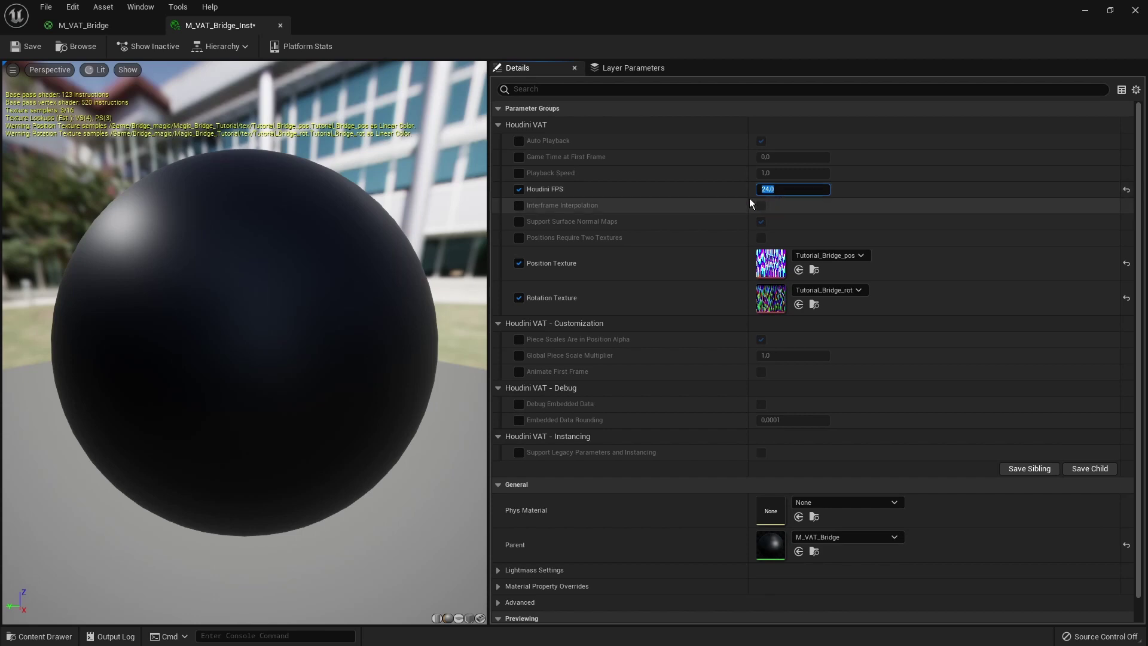
left_click_drag(471, 17, 850, 163)
right_click_drag(502, 287, 520, 233)
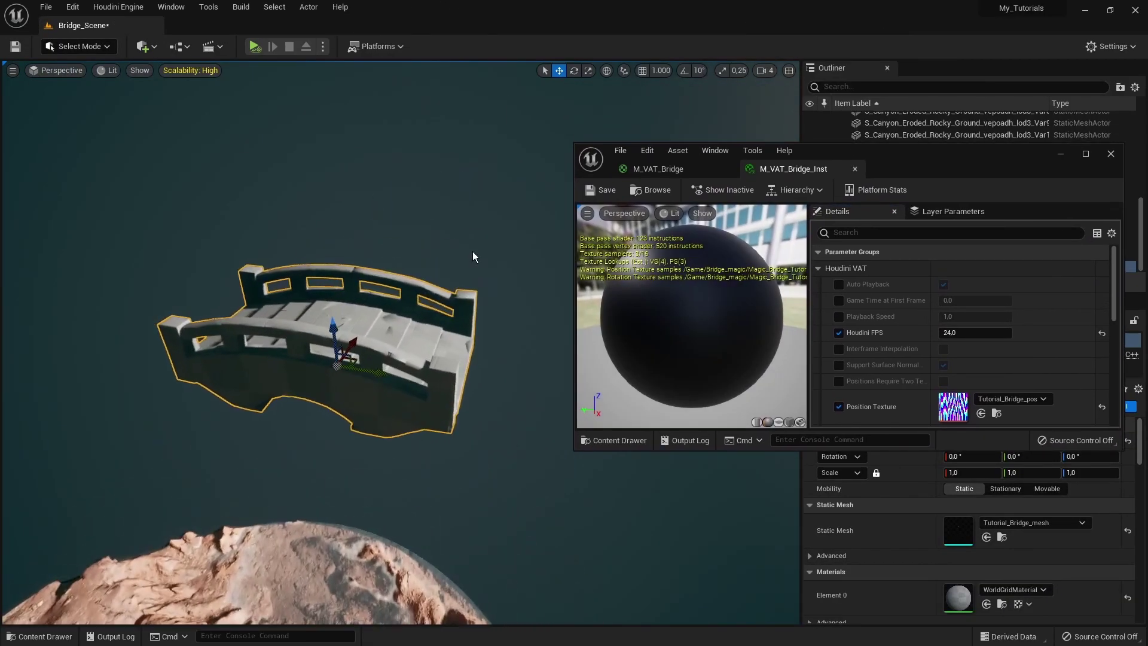
Step: Apply M_VAT_Bridge_Inst to the bridge mesh placed in the level
key("ctrl+space")
left_click(471, 486)
left_click(657, 192)
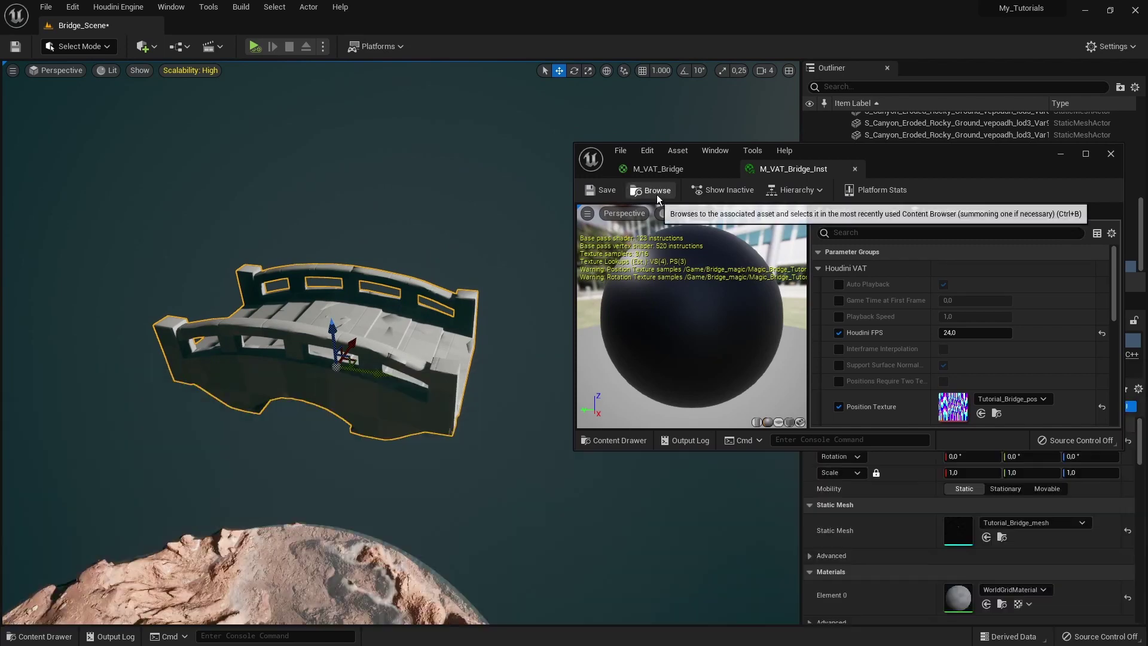
right_click_drag(514, 329, 520, 353)
key("ctrl+space")
left_click_drag(386, 442, 393, 317)
right_click_drag(398, 316, 383, 296)
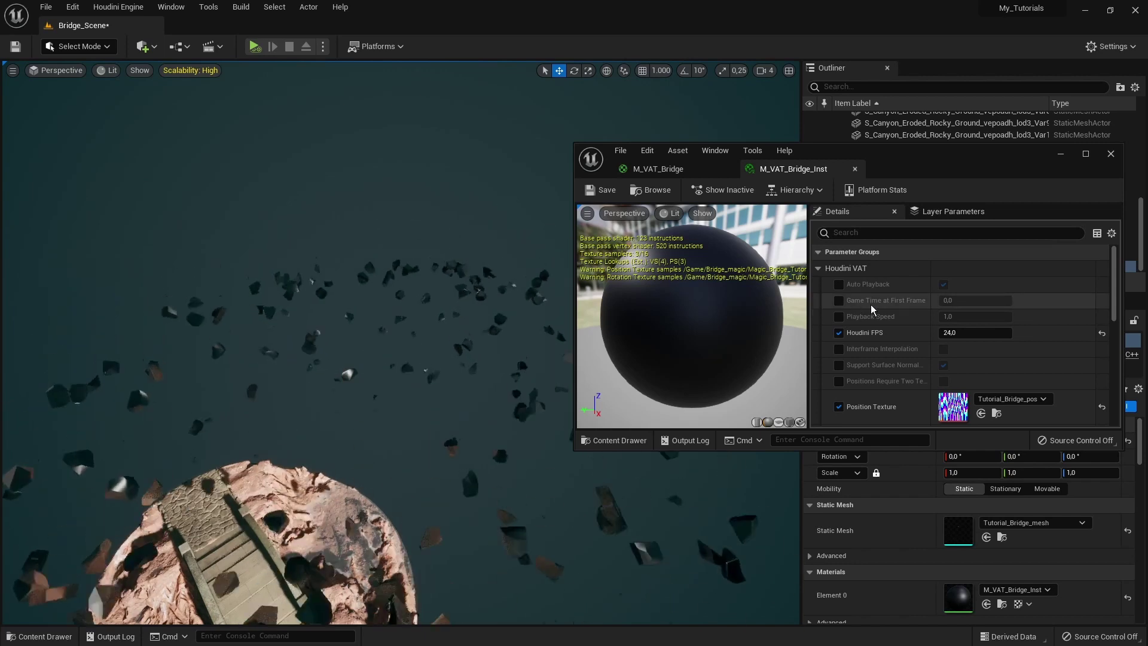
Step: Override Auto Playback to off in M_VAT_Bridge_Inst and save the instance
left_click(838, 285)
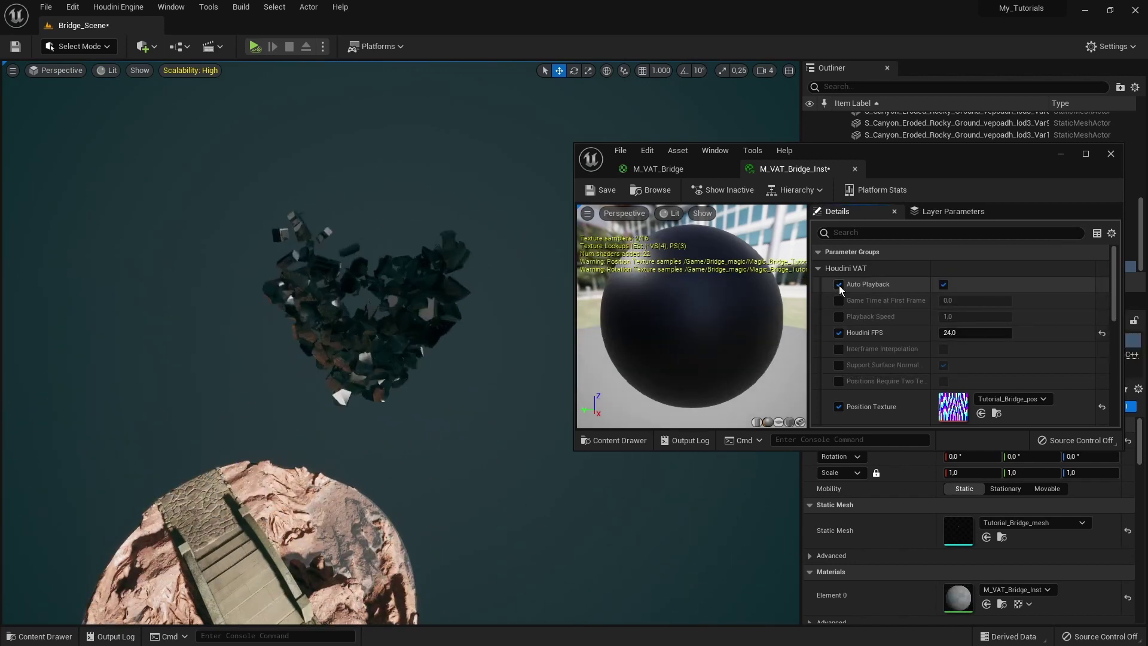
left_click(943, 285)
right_click_drag(466, 335, 490, 346)
left_click(596, 193)
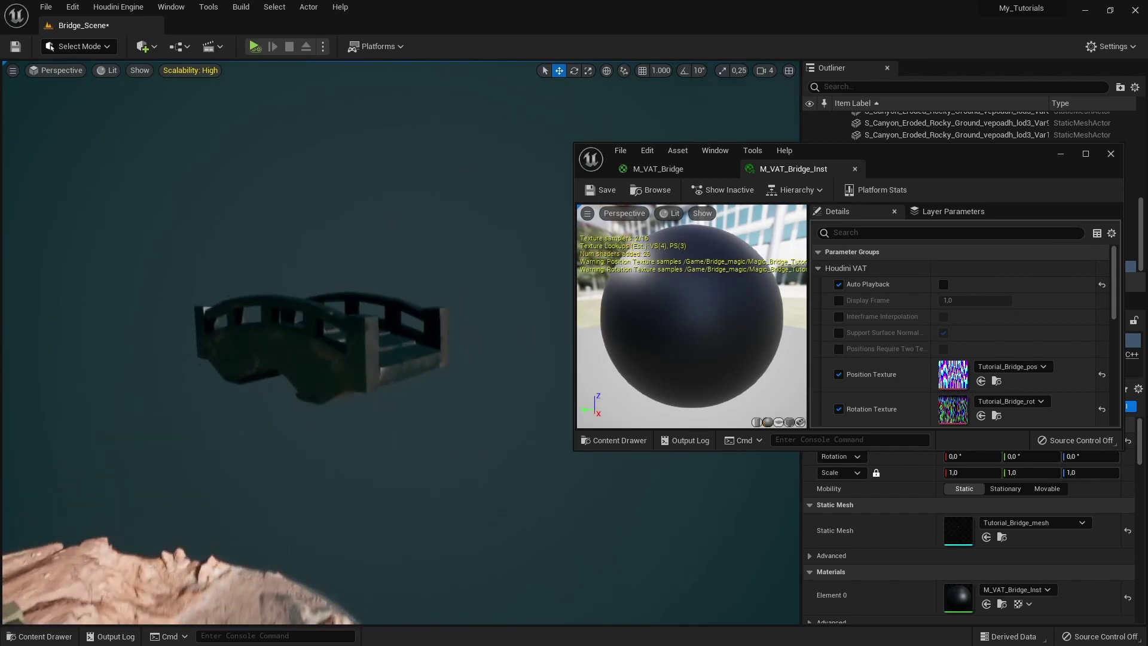
Step: Return to the maximized M_VAT_Bridge graph and move its output node right
left_click(658, 169)
left_click(1087, 157)
scroll(705, 190, "down", 5)
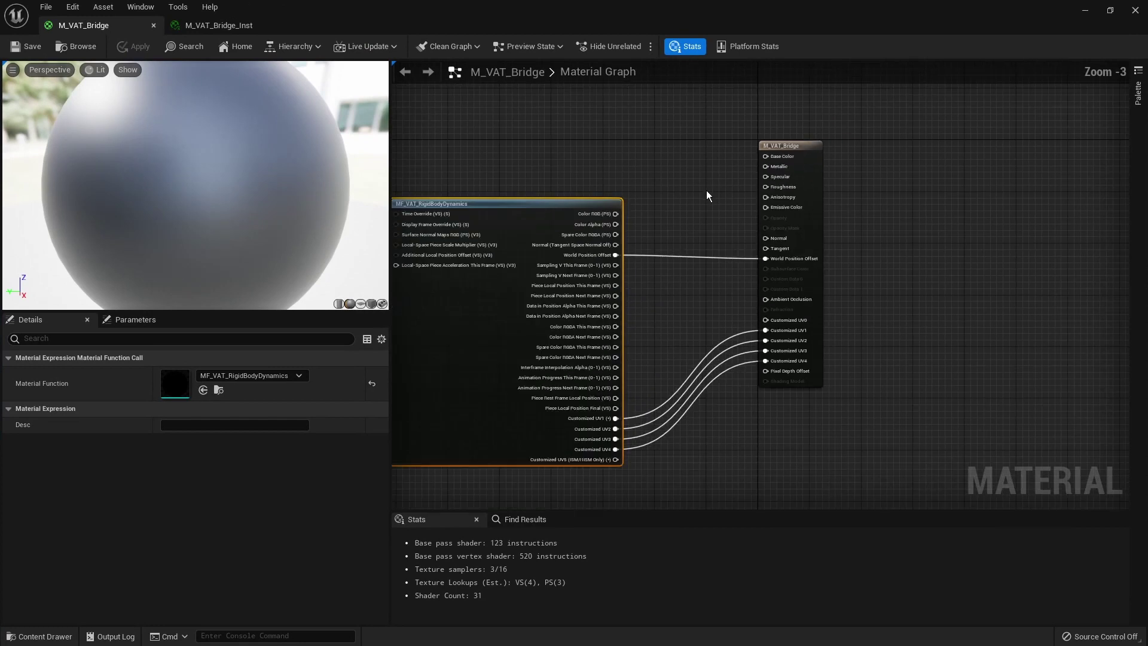
left_click_drag(788, 153, 883, 138)
Step: Bring the bridge colour, normal and mask textures into the graph as arranged texture samples
right_click_drag(742, 147, 758, 186)
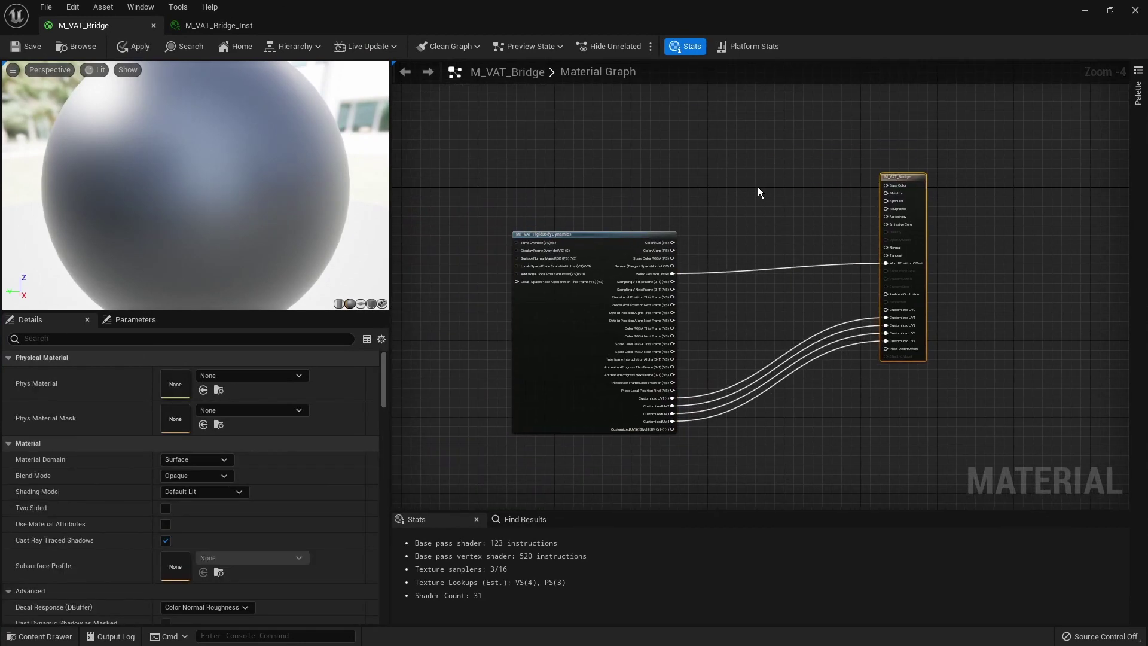
left_click(476, 383)
key("ctrl+space")
left_click_drag(639, 513, 615, 156)
right_click_drag(632, 192, 644, 293)
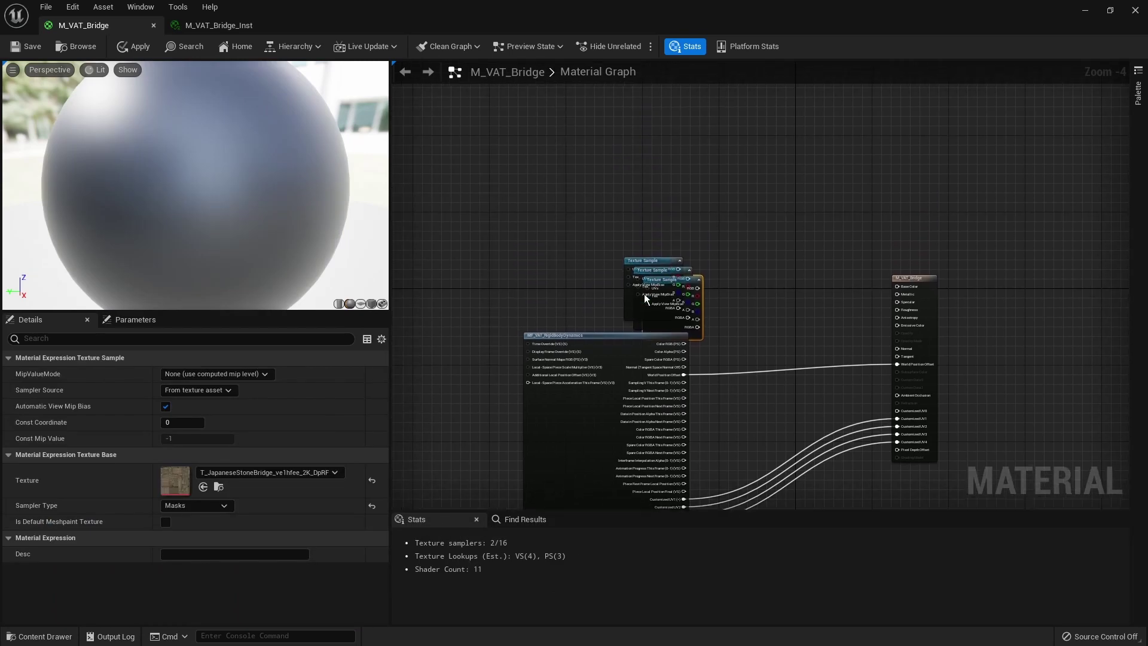
left_click_drag(655, 310, 679, 316)
left_click_drag(698, 315, 744, 219)
left_click(723, 244)
scroll(723, 244, "up", 3)
left_click_drag(711, 137, 712, 213)
left_click_drag(631, 171, 640, 87)
right_click_drag(781, 122, 748, 209)
Step: Wire colour RGB to Base Color, normal to Normal, mask green to Roughness, and save
left_click_drag(963, 413, 1003, 403)
left_click_drag(644, 177, 770, 169)
right_click_drag(780, 257, 730, 203)
left_click_drag(649, 167, 945, 464)
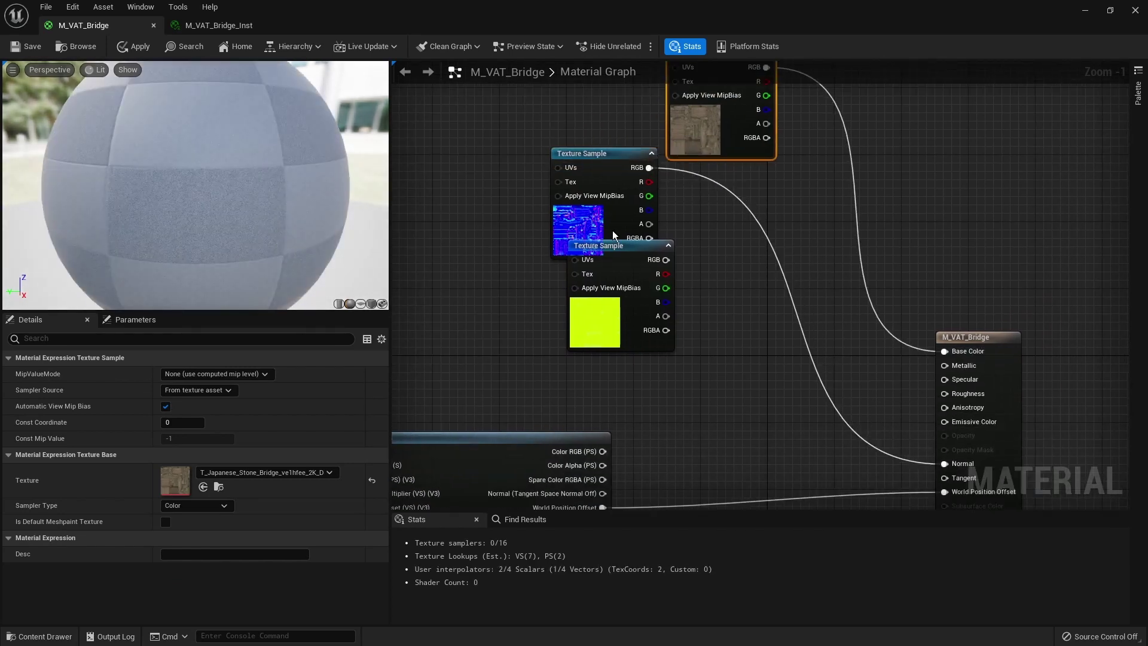
left_click_drag(612, 231, 739, 427)
left_click_drag(646, 313, 743, 250)
right_click_drag(770, 305, 600, 242)
left_click_drag(635, 178, 687, 258)
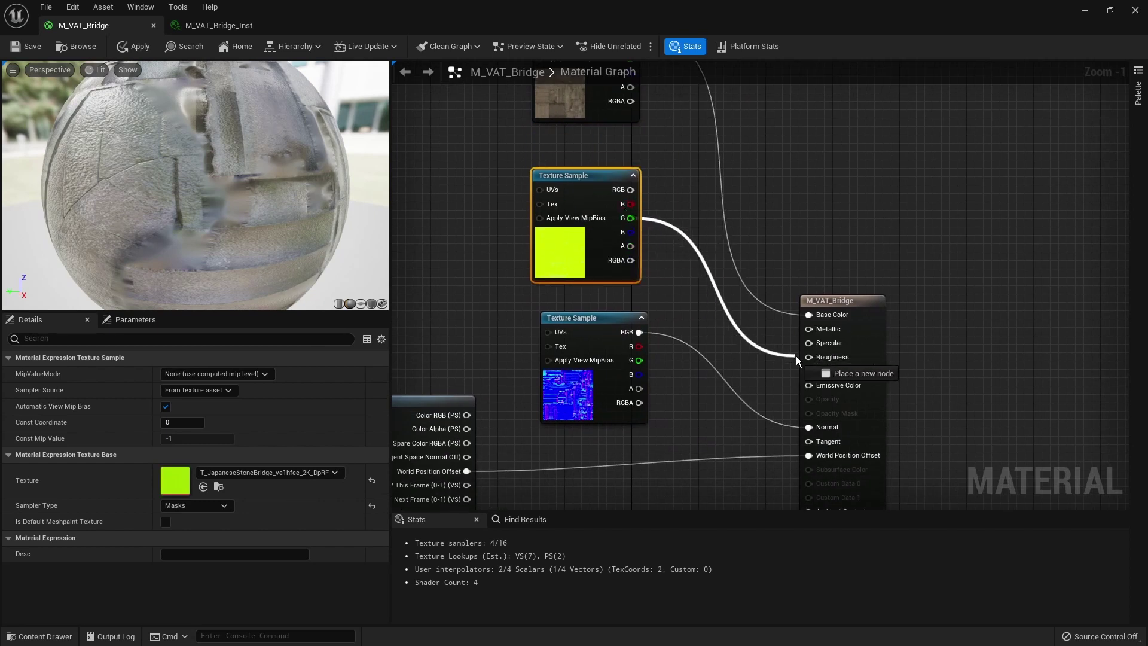
left_click_drag(811, 358, 809, 357)
left_click(31, 47)
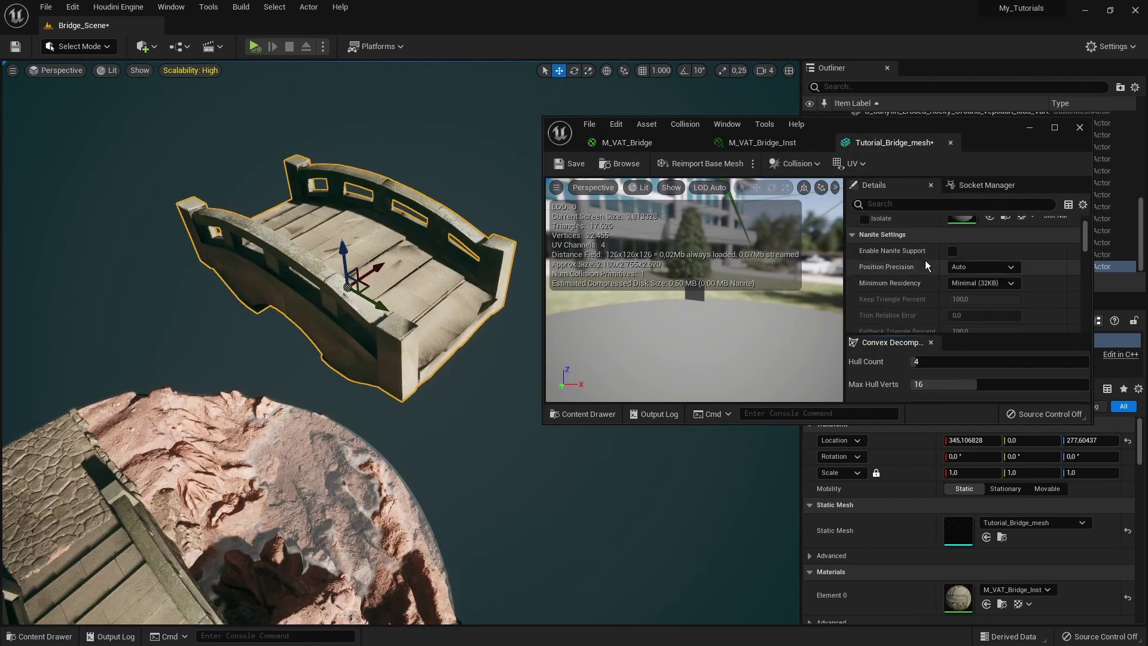
Step: Apply Changes in Tutorial_Bridge_mesh's Build Settings, rebuilding it to 34,816 vertices
scroll(926, 265, "up", 5)
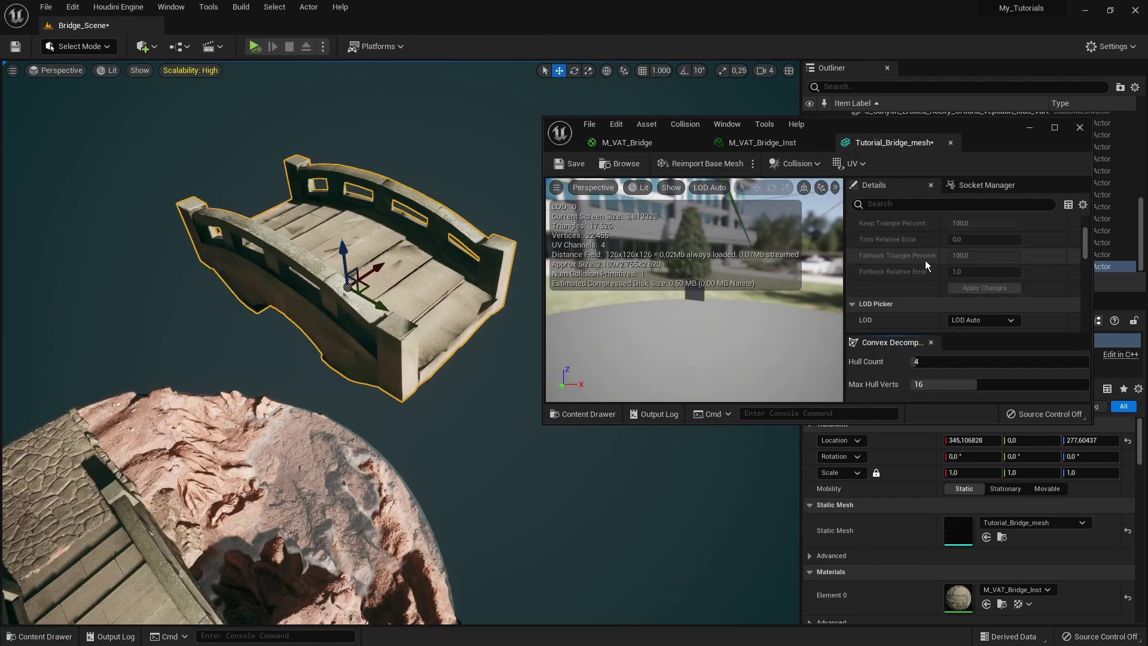
scroll(924, 260, "down", 4)
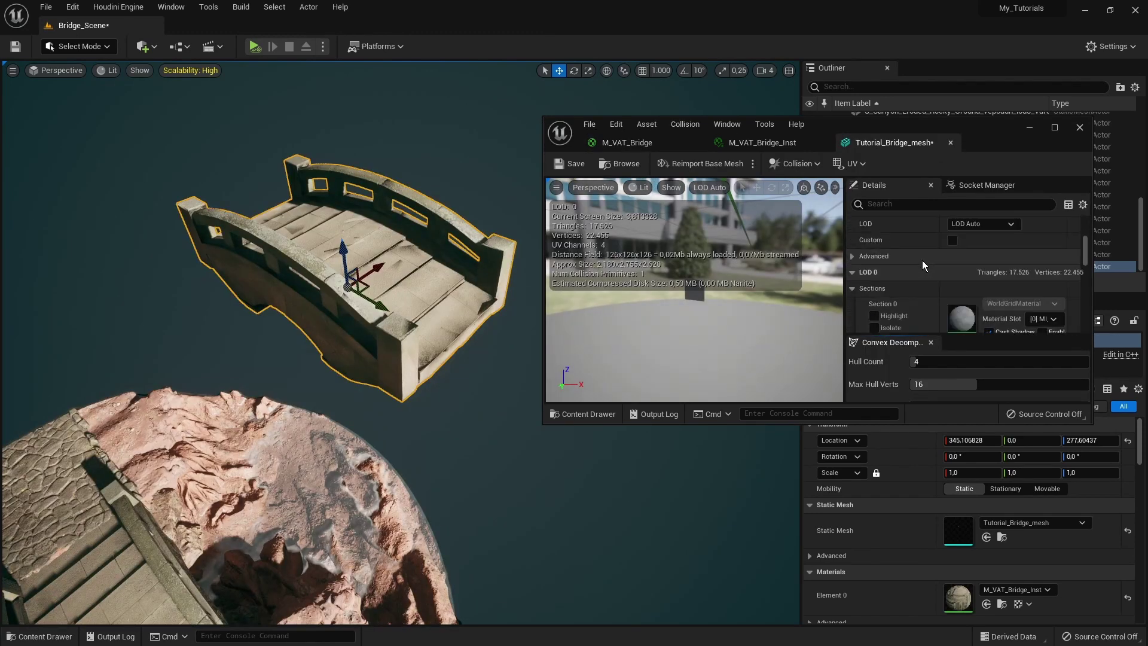
scroll(934, 254, "down", 1)
scroll(956, 269, "down", 5)
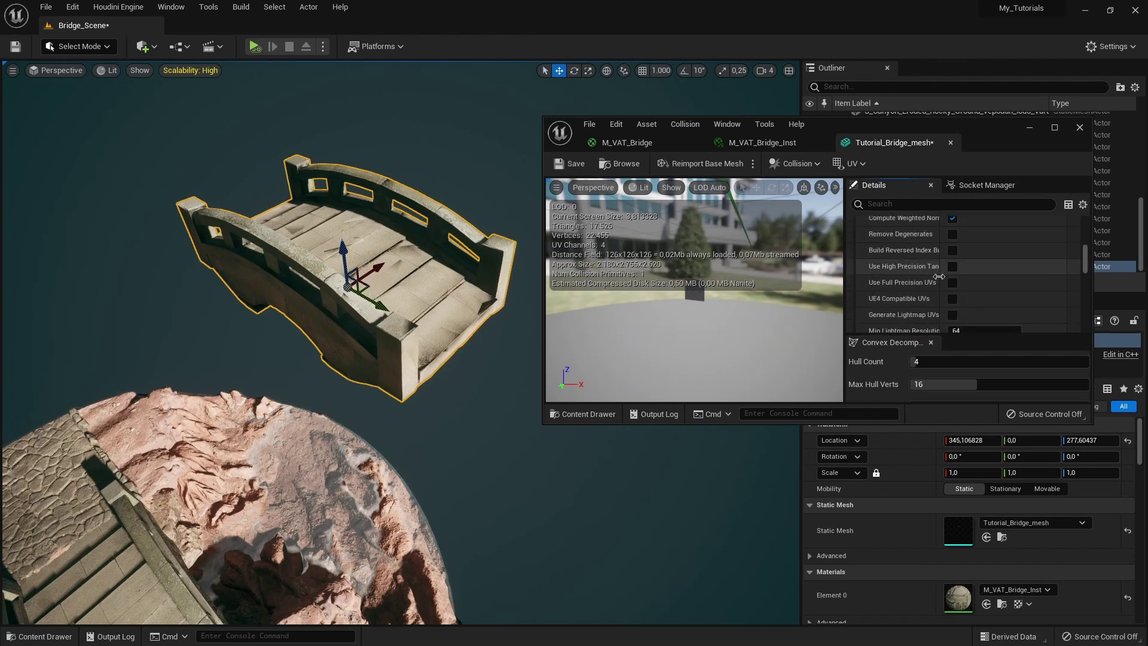
left_click(967, 326)
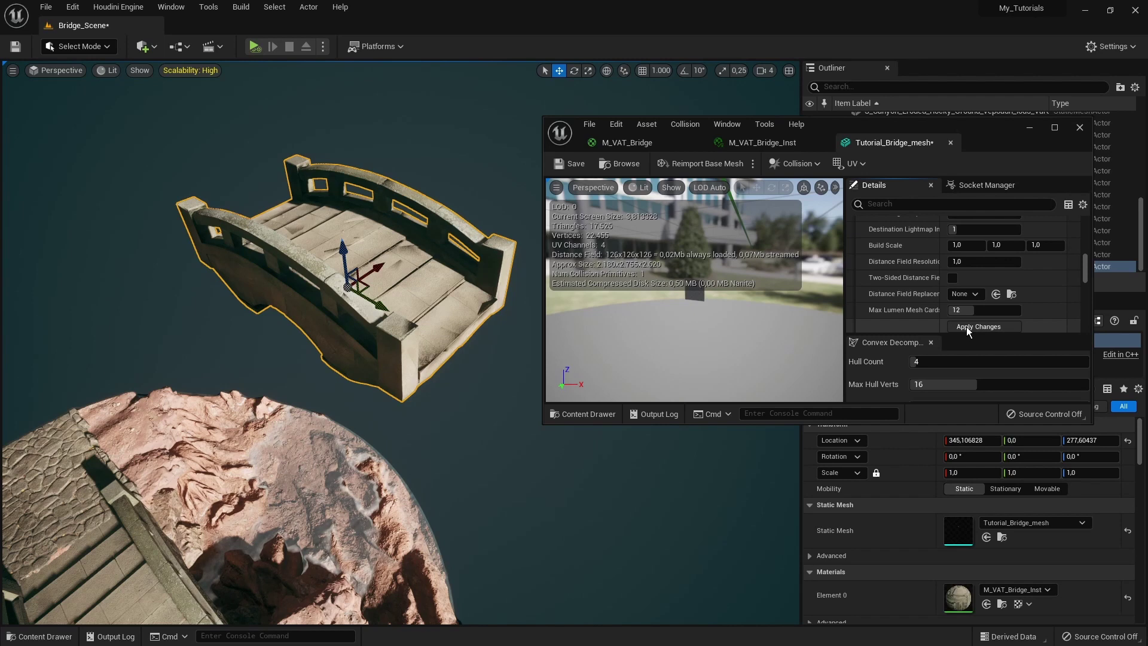
right_click_drag(460, 316, 399, 304)
key("g")
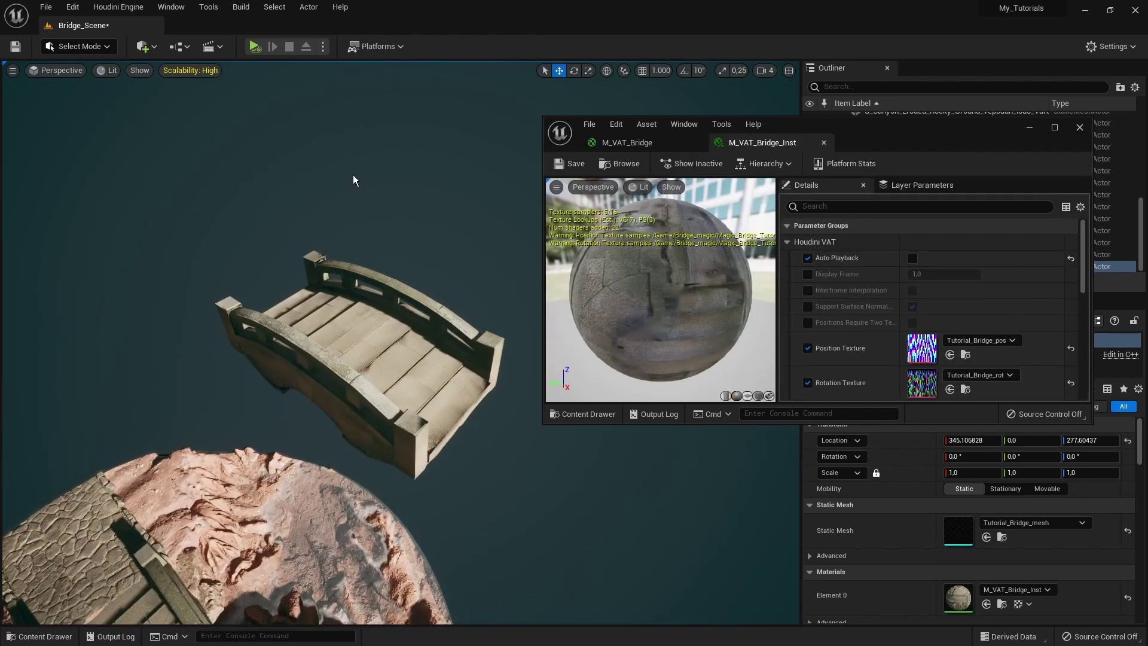
Step: Simulate the level to preview the bridge animation
left_click(254, 47)
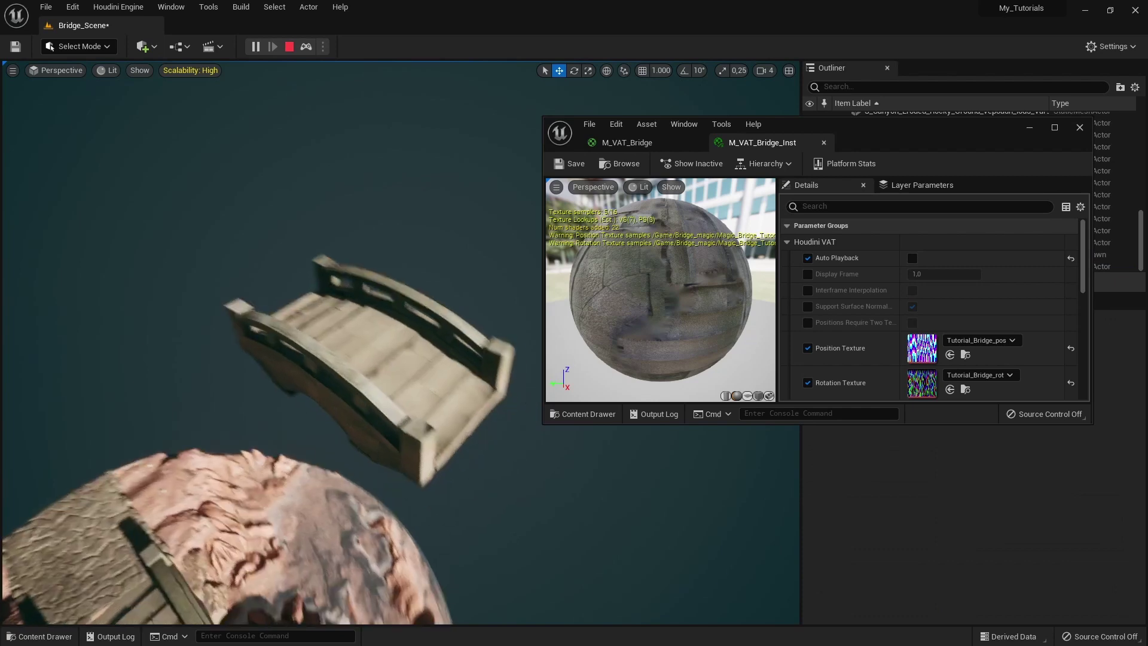
key("ctrl+space")
left_click(463, 482)
Step: Create an Actor Blueprint named BP_Magic_Bridge in the geo folder and open it
right_click(465, 482)
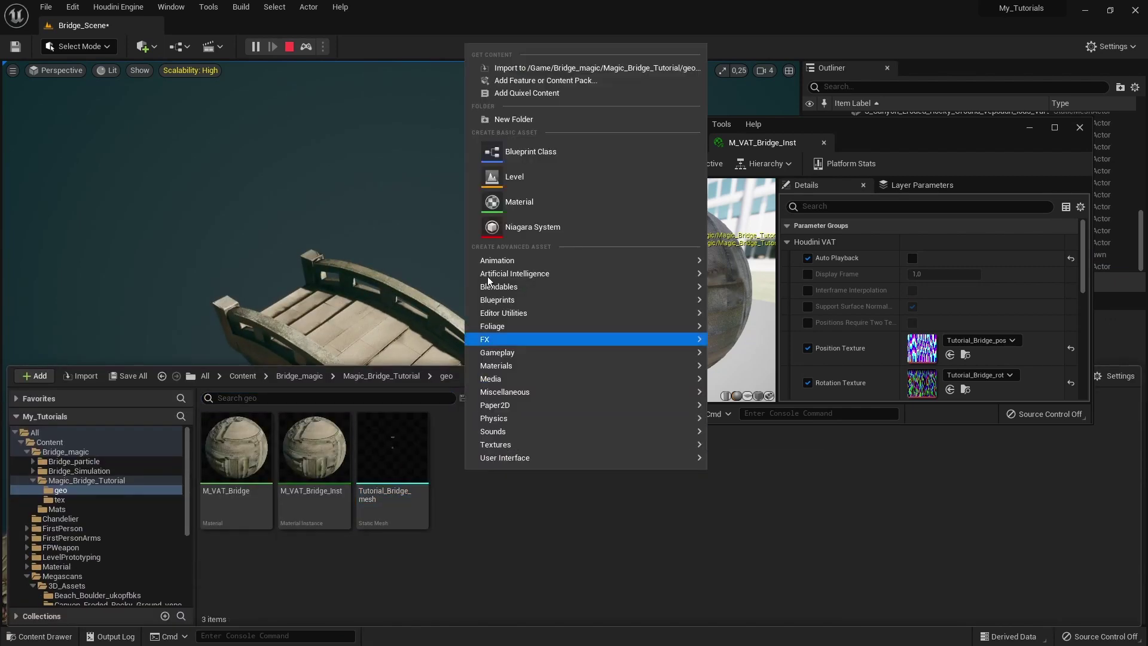
left_click(510, 153)
left_click(460, 231)
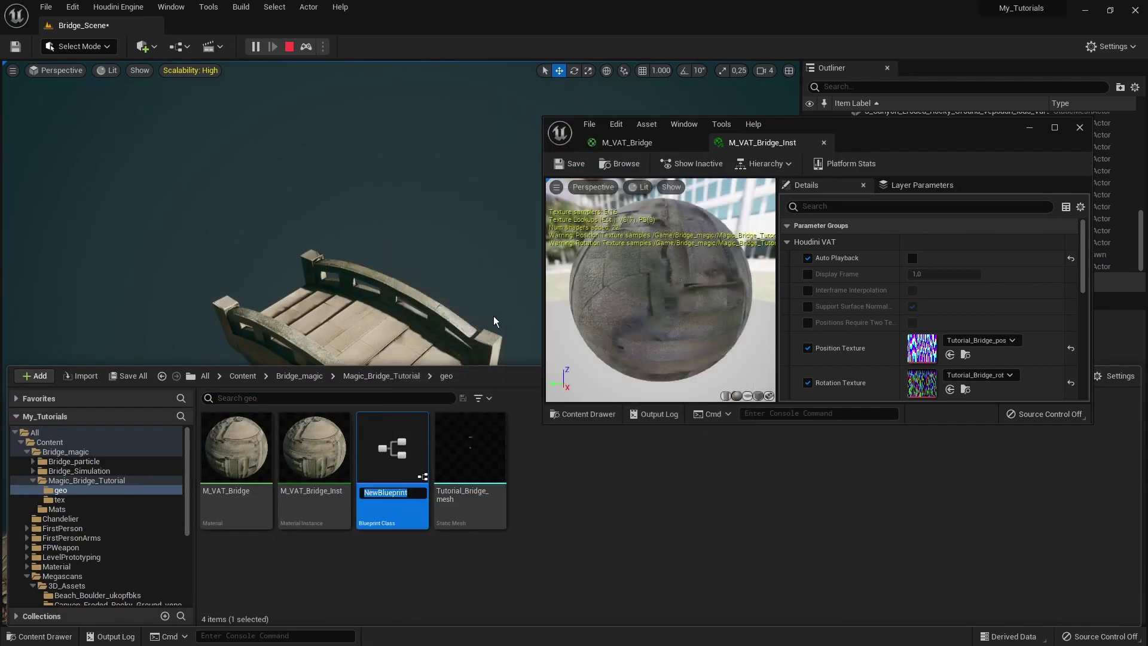
type("BP_Magic_Bridge")
key("Return")
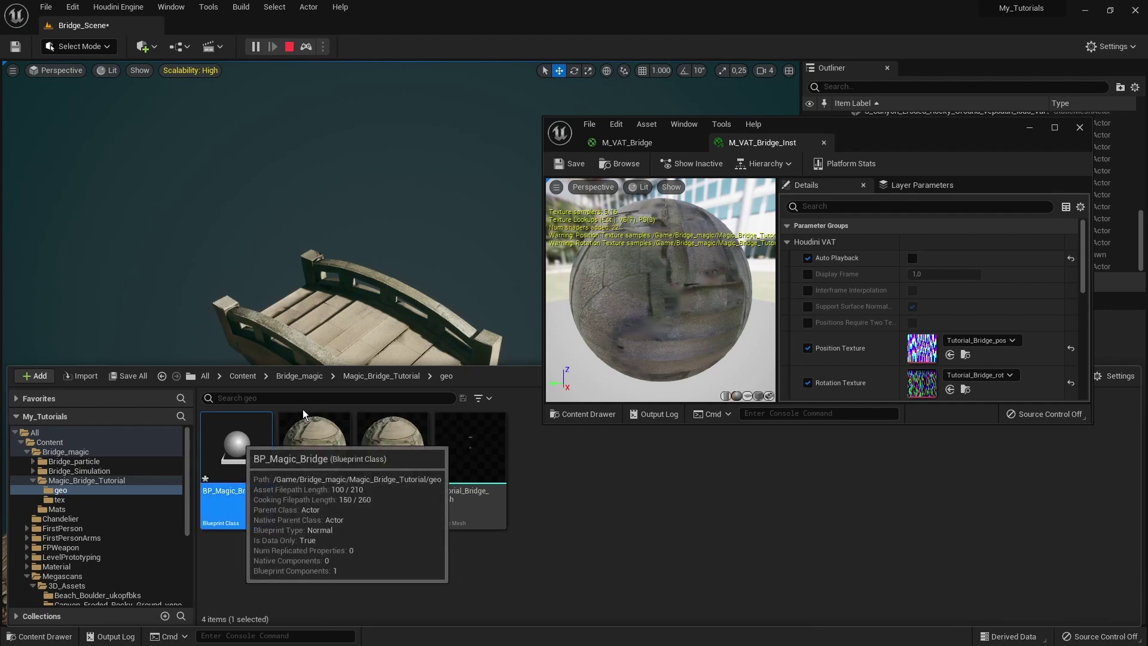
double_click(251, 440)
Step: Add Tutorial_Bridge_mesh as a component and assign M_VAT_Bridge_Inst to its Element 0 slot
left_click(1053, 128)
mouse_move(456, 318)
right_mouse_down()
mouse_move(444, 308)
mouse_move(456, 317)
right_mouse_up()
key("ctrl+space")
left_click_drag(470, 496, 488, 308)
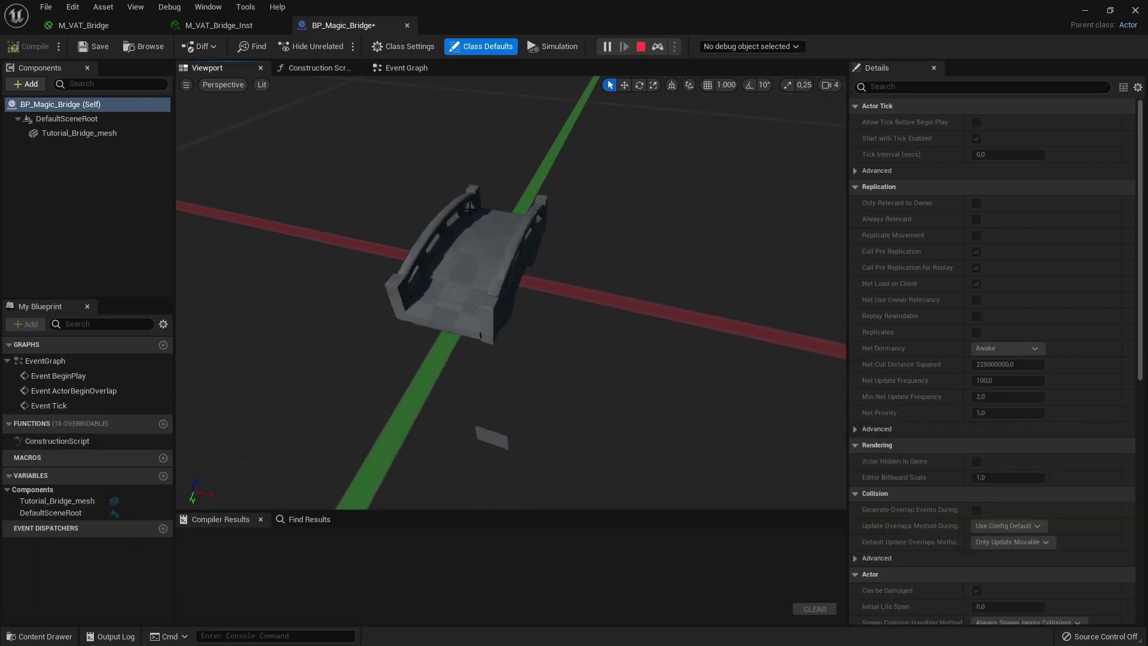
key("ctrl+space")
left_click_drag(399, 497, 959, 382)
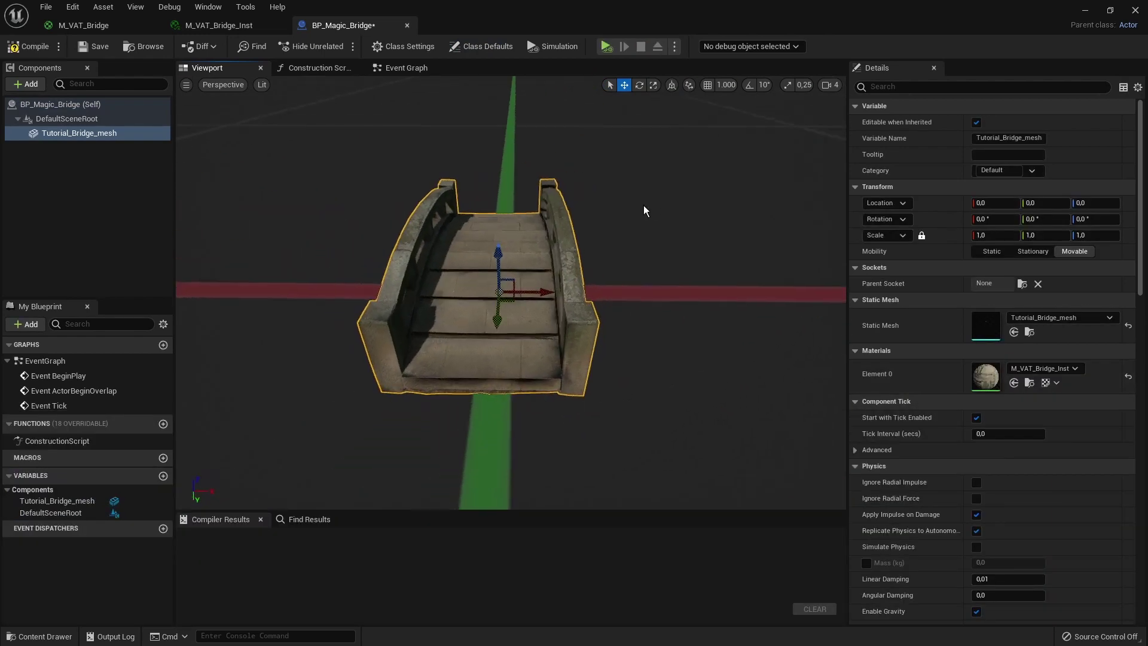
left_click_drag(643, 206, 430, 191, "alt")
Step: Switch to the Event Graph and reposition Event BeginPlay with its comment
left_click(404, 68)
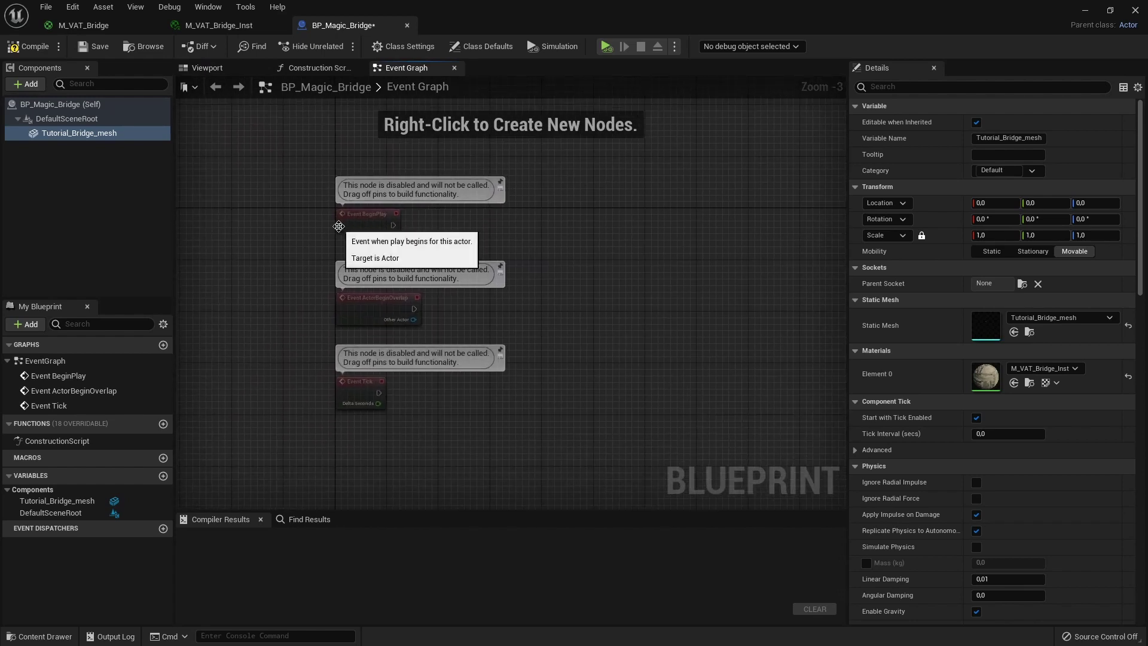
scroll(332, 227, "up", 2)
left_click(349, 176)
right_click_drag(409, 238, 384, 244)
scroll(407, 197, "down", 1)
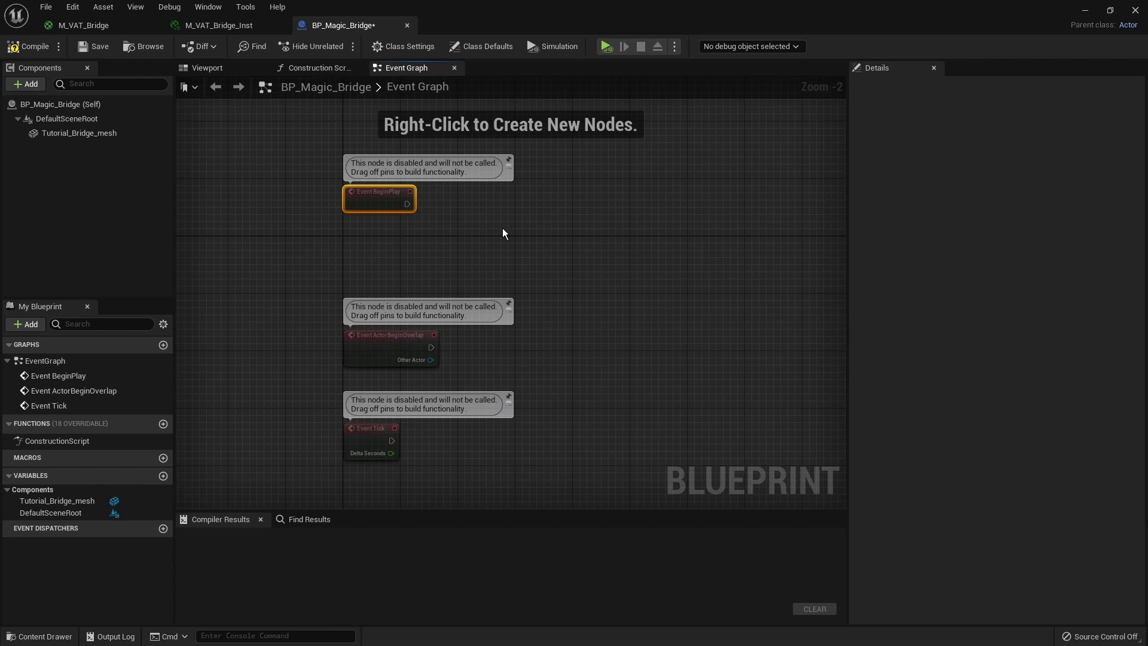
right_click_drag(470, 229, 499, 290)
scroll(417, 267, "up", 2)
right_click_drag(410, 285, 408, 340)
left_click_drag(406, 308, 406, 194)
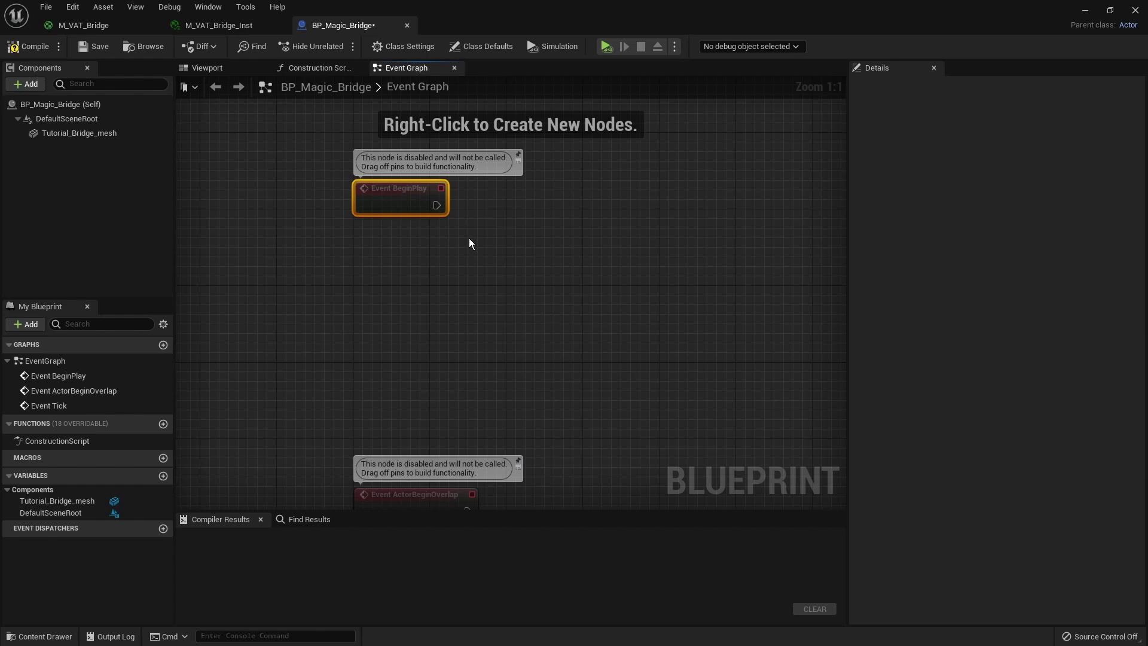
Step: Add a Timeline node to the Event Graph and name it Animation_Bridge
right_click(518, 236)
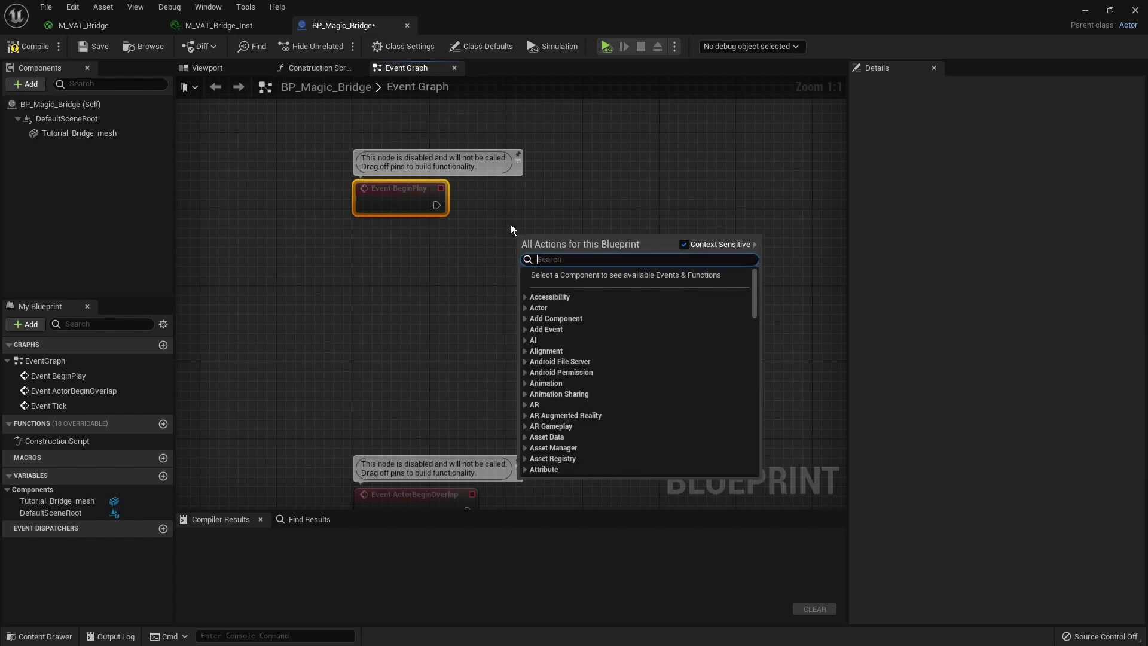
type("timeline")
key("Return")
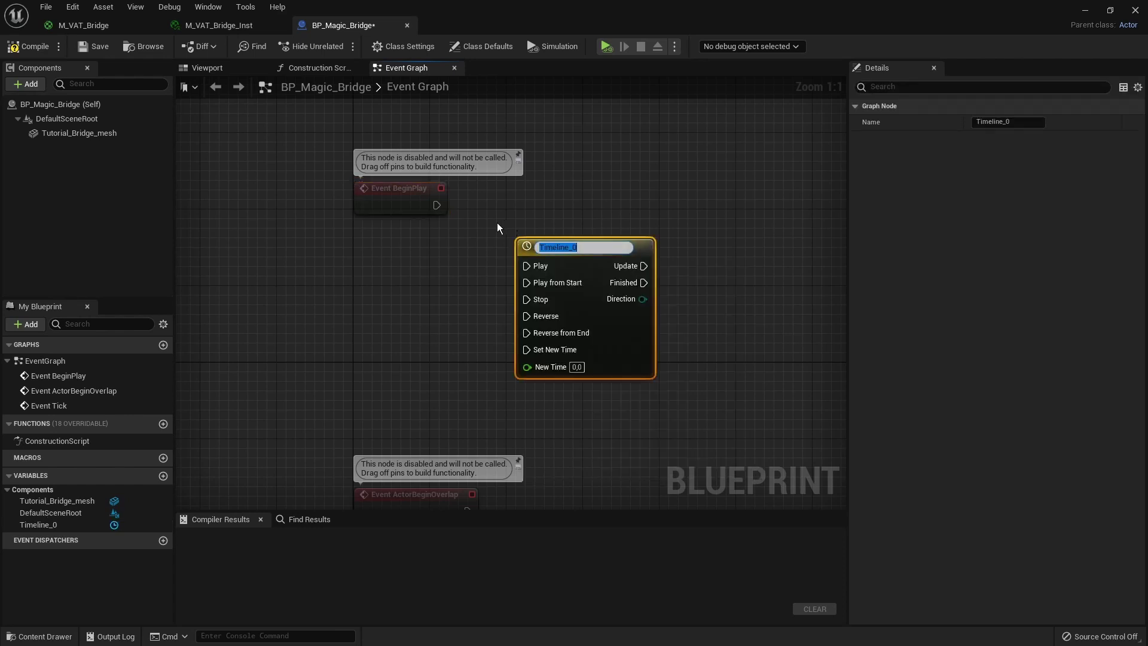
type("Animation_Bridge")
key("Return")
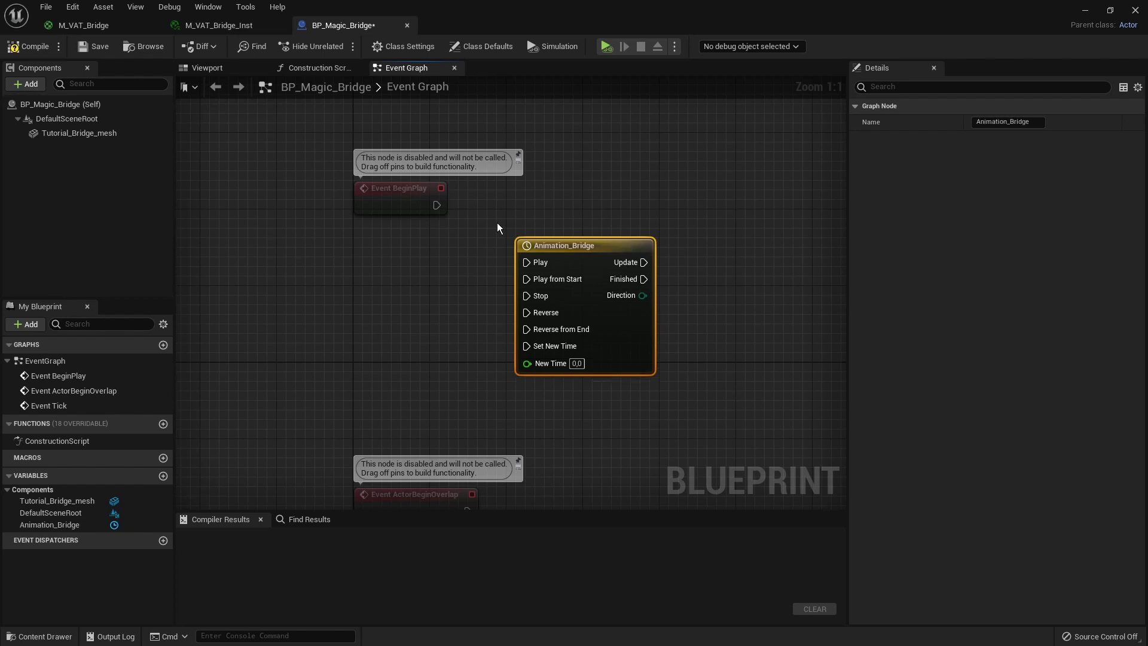
Step: Wire Event BeginPlay to Play from Start and open the Animation_Bridge timeline
left_click_drag(436, 206, 626, 173)
right_click_drag(429, 188, 306, 205)
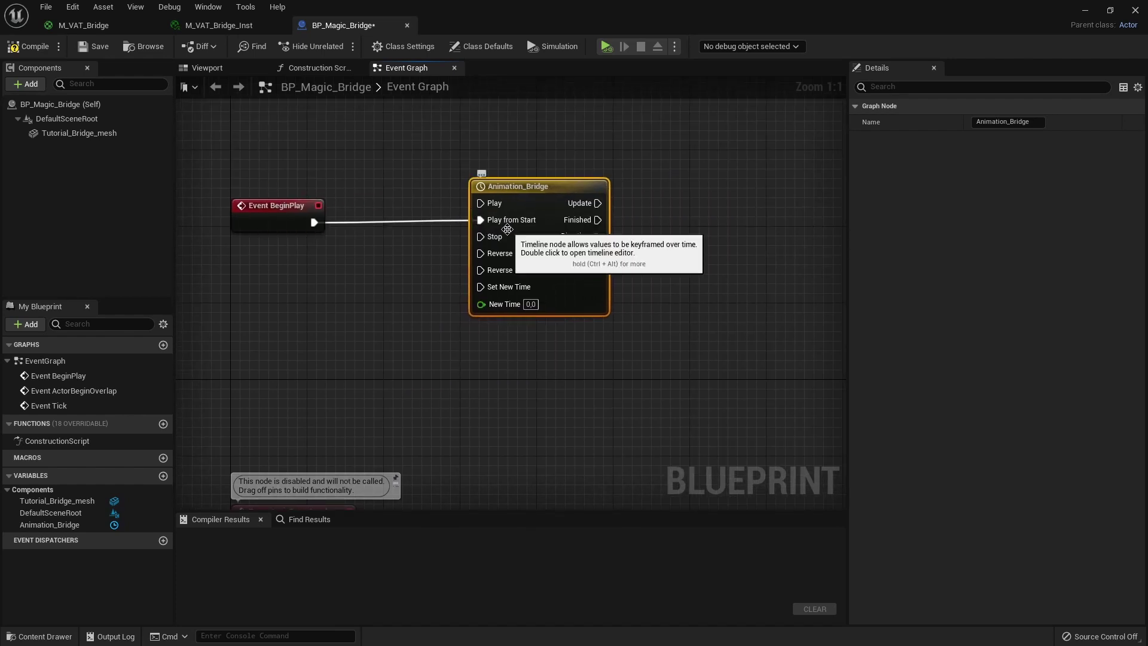
right_click_drag(654, 219, 492, 218)
left_click(487, 299)
right_click_drag(487, 299, 540, 329)
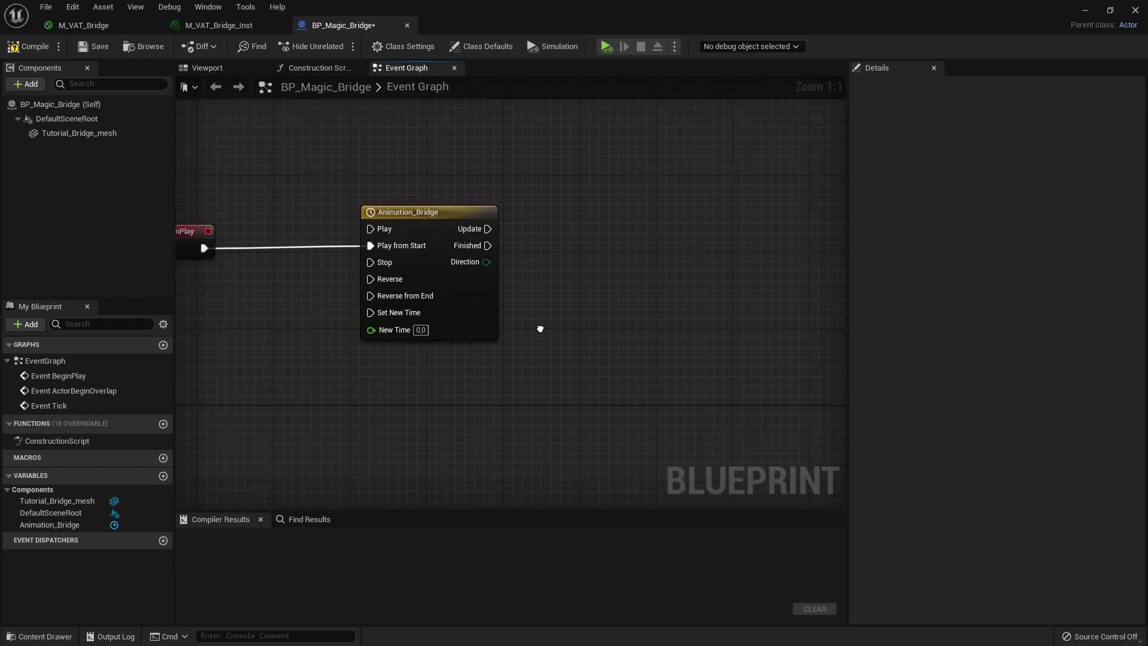
double_click(466, 315)
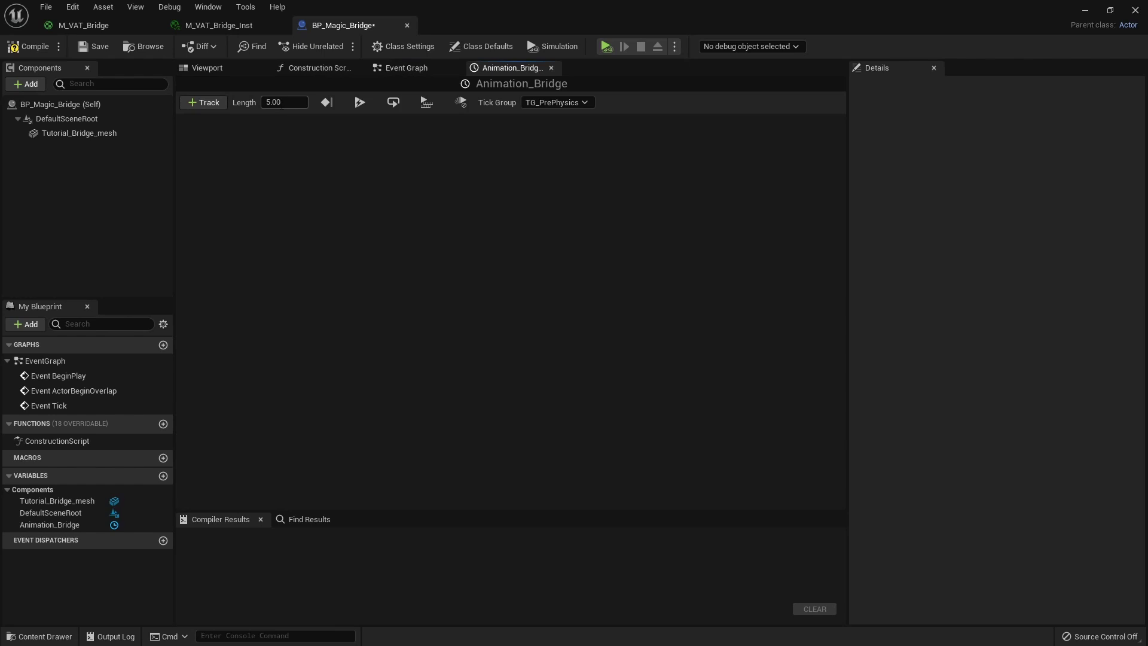
Step: Set the Animation_Bridge timeline length to 1 and add a float track
type("1")
key("Return")
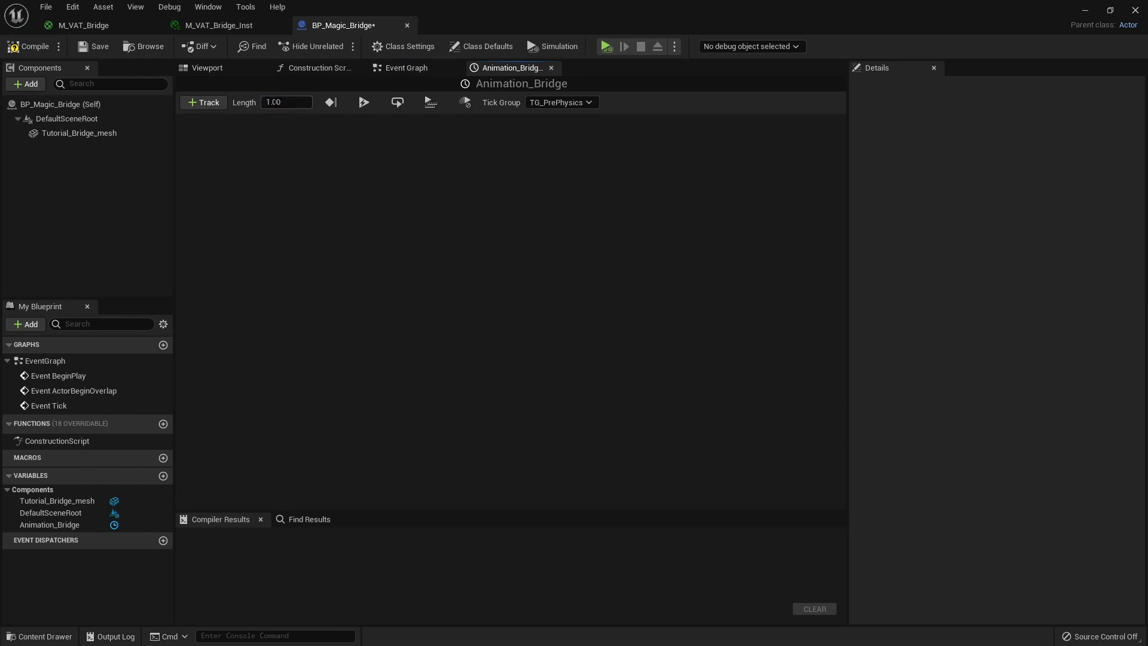
left_click(201, 105)
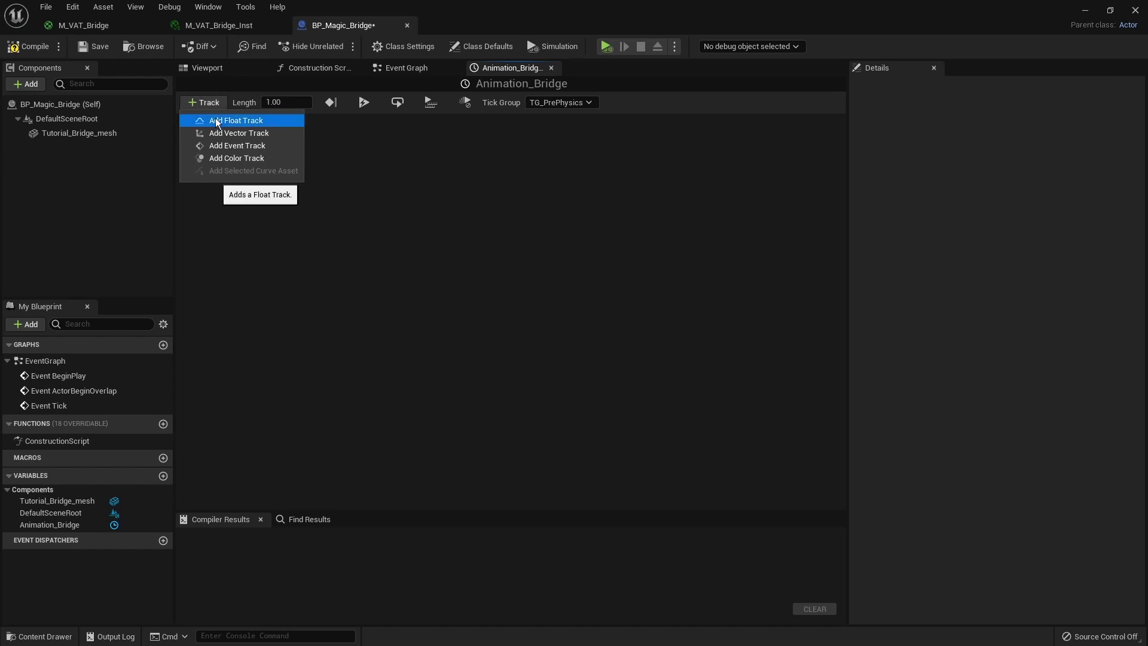
left_click(214, 118)
Step: Add two keys to the float track's curve
right_click(315, 214)
left_click(383, 234)
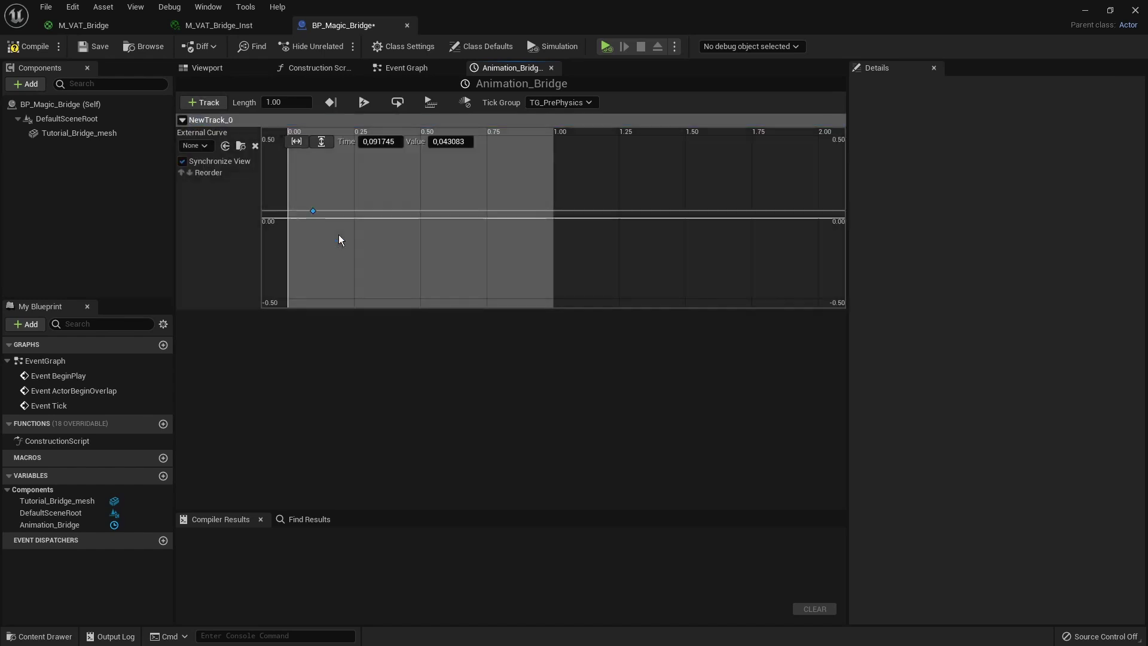
right_click(478, 165)
left_click(500, 189)
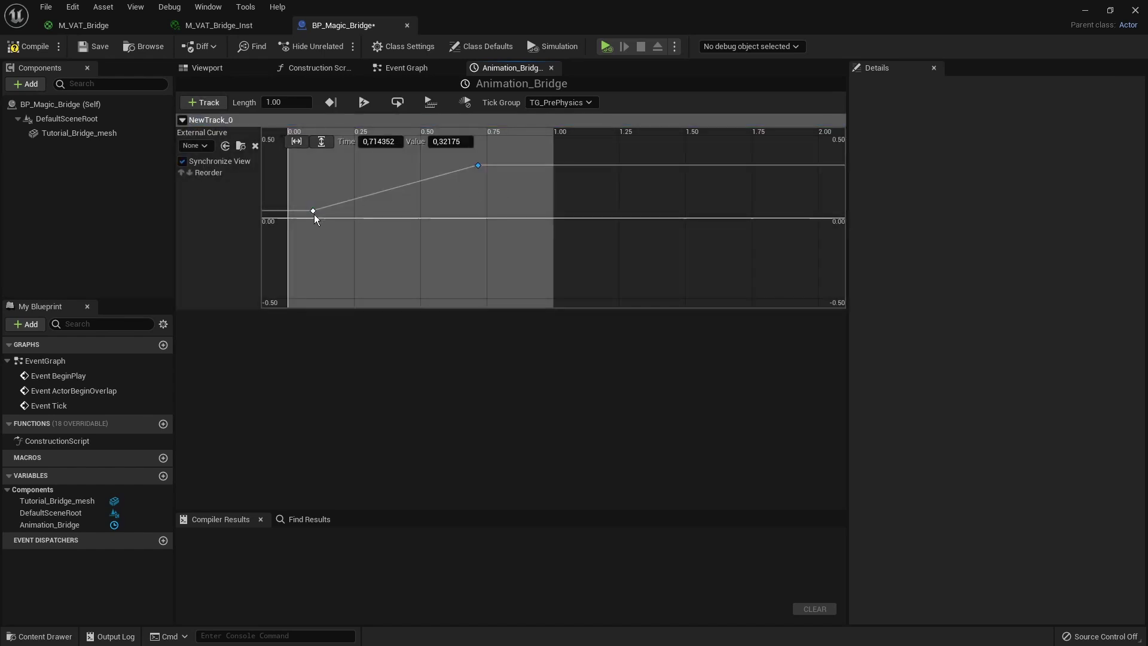
Step: Set the first curve key to time 0 and value 1
left_click(380, 141)
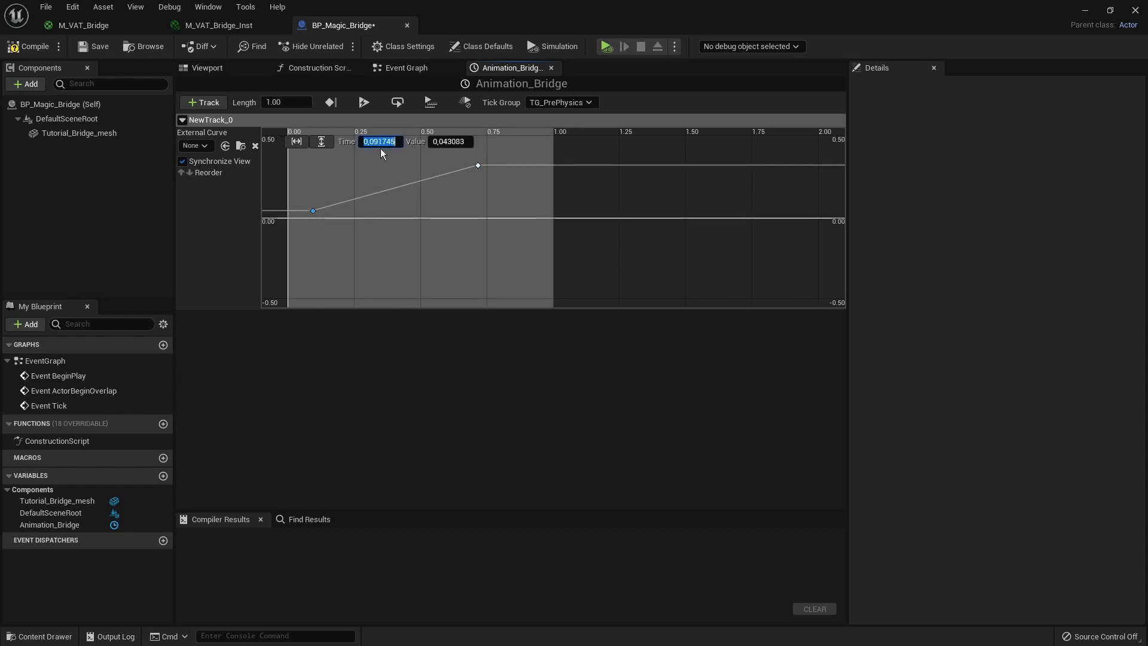
type("0")
left_click(449, 147)
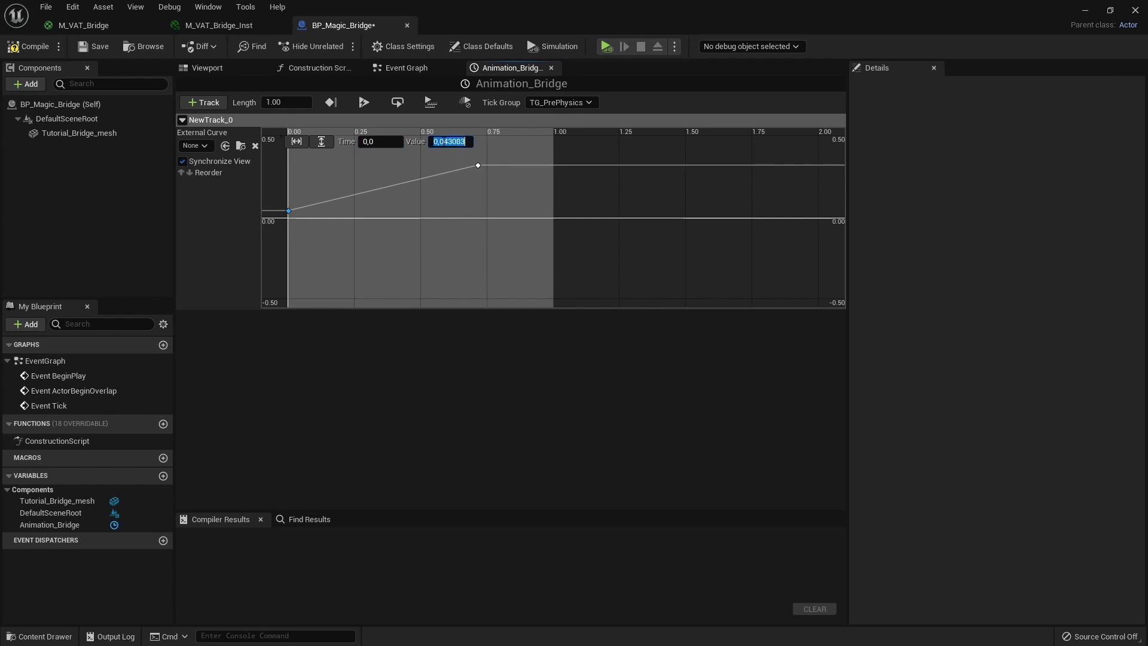
type("1")
key("Return")
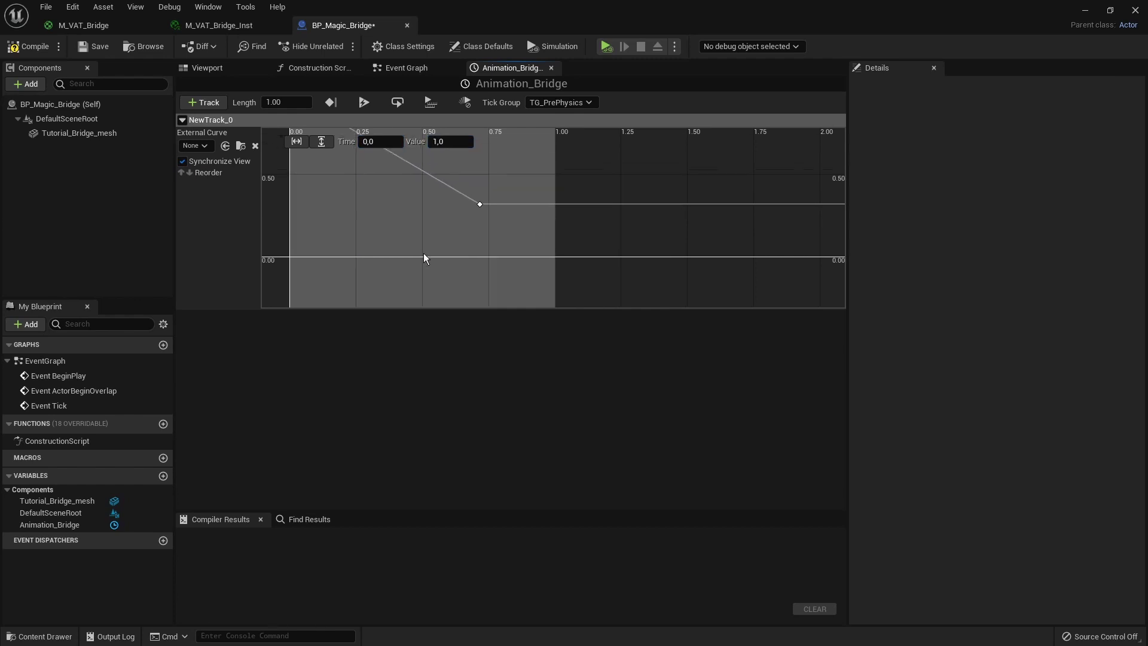
left_click(450, 142)
type("0")
key("Return")
scroll(449, 257, "up", 8)
right_click_drag(354, 244, 473, 236)
scroll(496, 232, "down", 4)
left_click(516, 231)
left_click(394, 247)
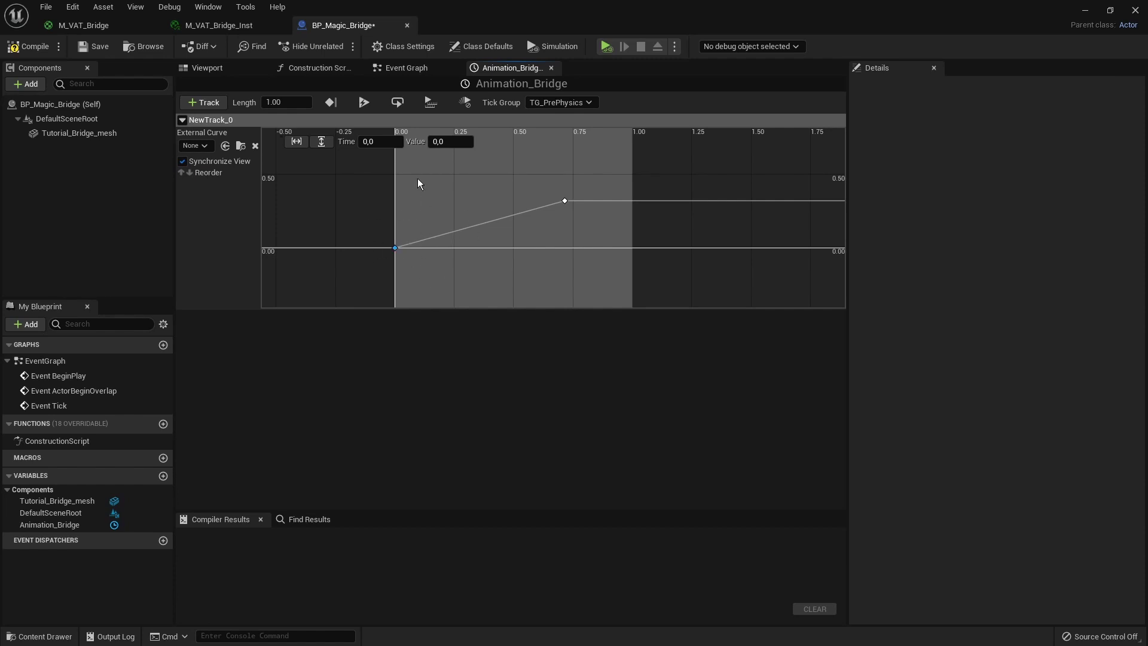
key("Return")
Step: Set the second curve key to time 1 and value 0
right_click_drag(464, 242, 442, 258)
left_click(543, 216)
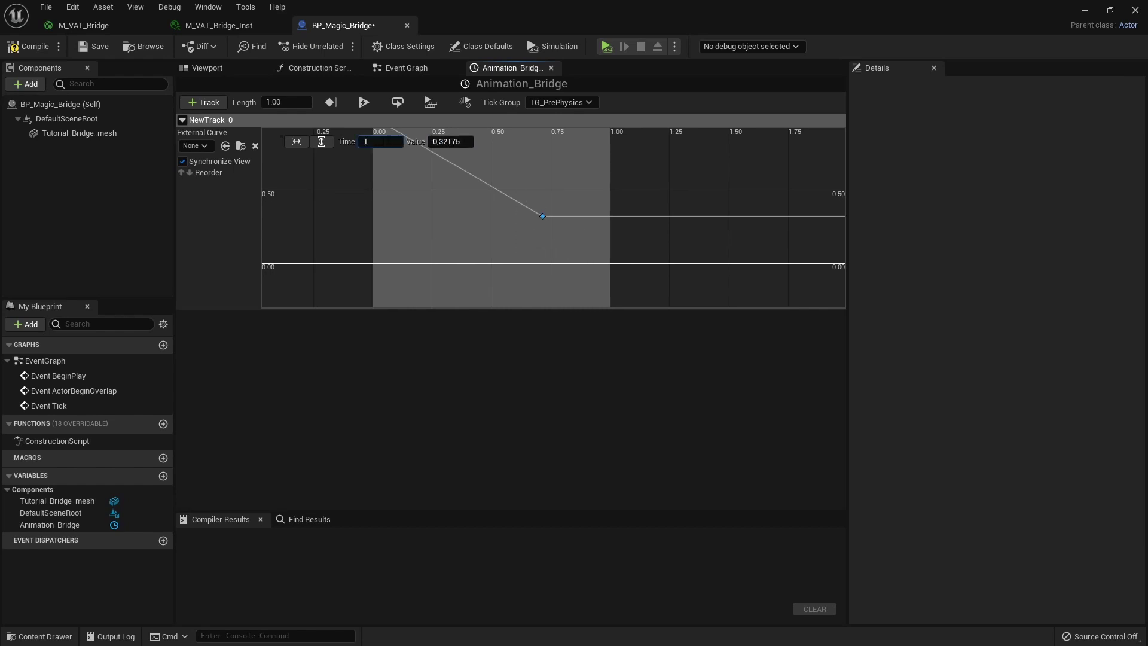
left_click(443, 142)
type("0")
key("Return")
right_click_drag(541, 226, 550, 256)
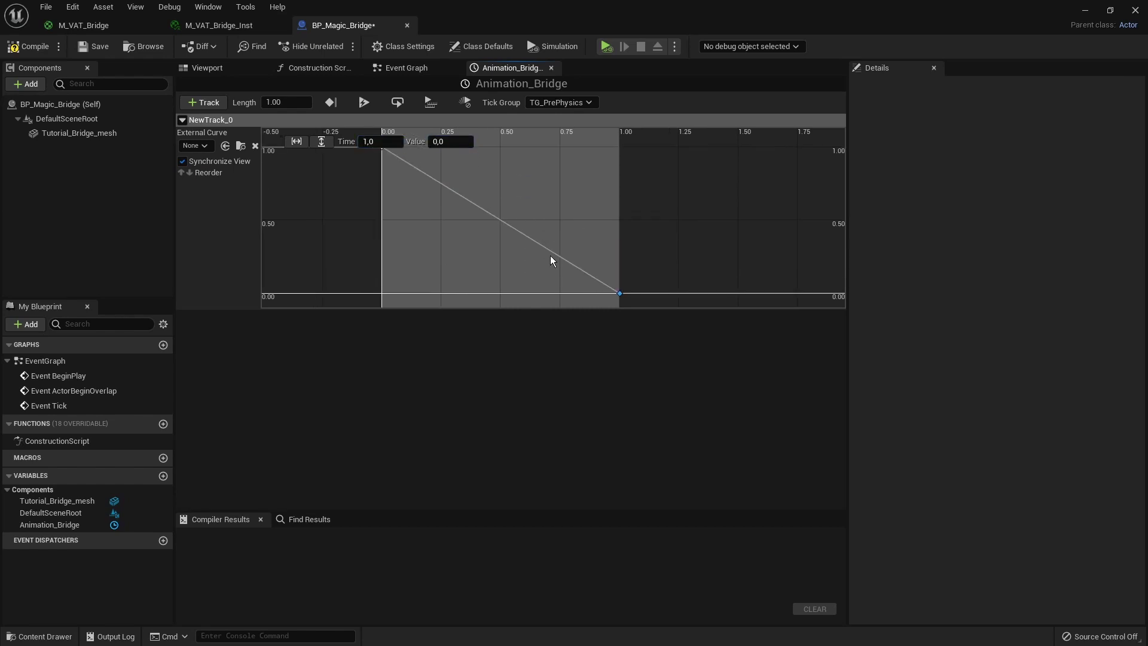
scroll(538, 251, "down", 4)
left_click(503, 238)
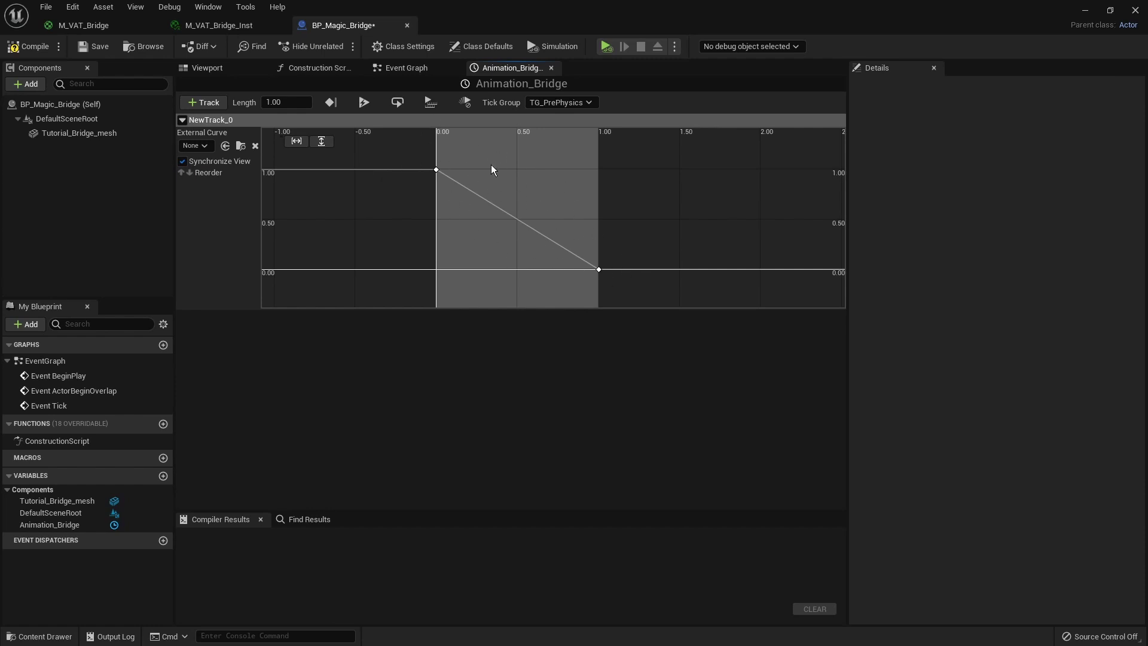
Step: Give both keys Auto interpolation, trying and then undoing an extra middle key
scroll(497, 207, "up", 1)
right_click(497, 210)
left_click(486, 217)
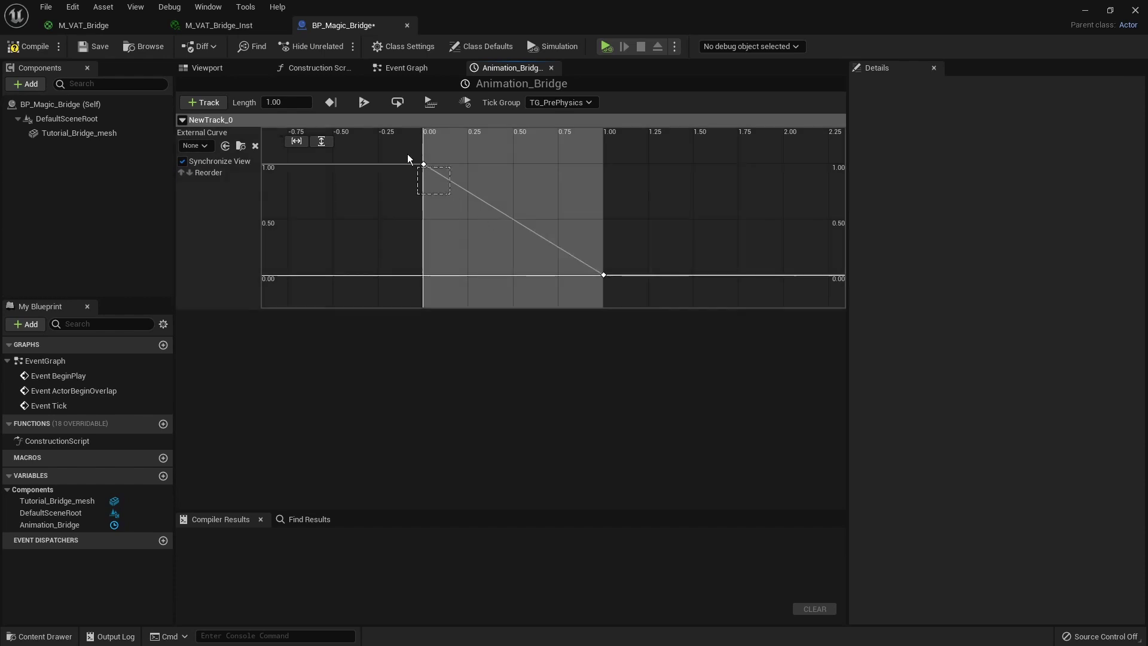
left_click(423, 165)
left_click_drag(640, 295, 419, 158)
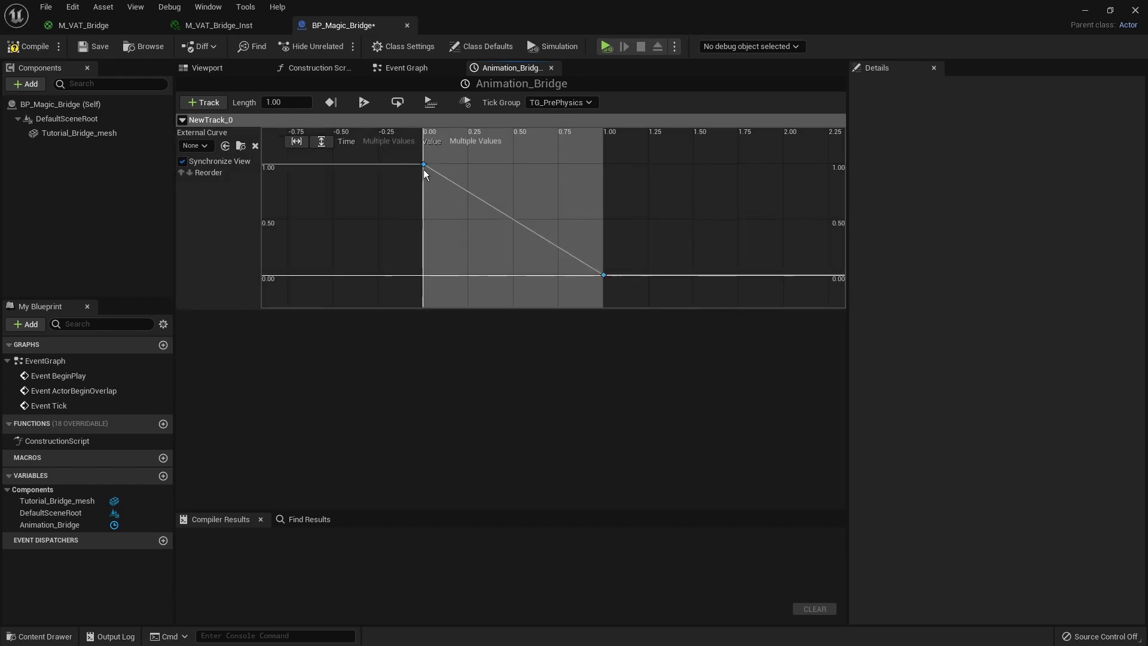
right_click(424, 165)
left_click(472, 191)
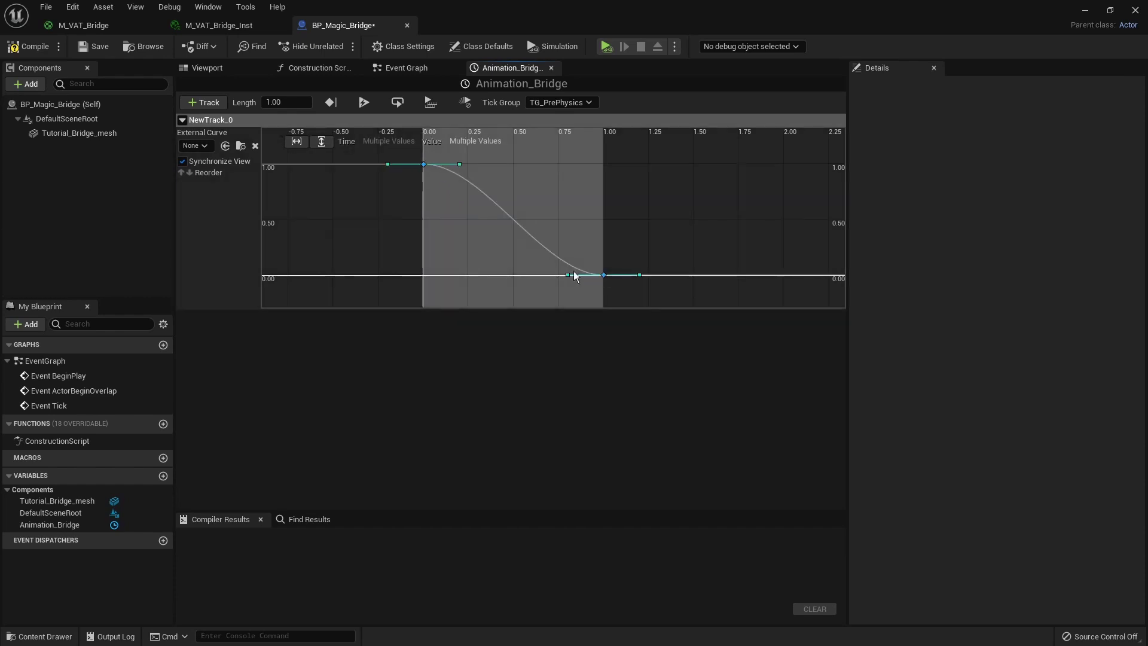
left_click(499, 208)
right_click(504, 212)
left_click(537, 235)
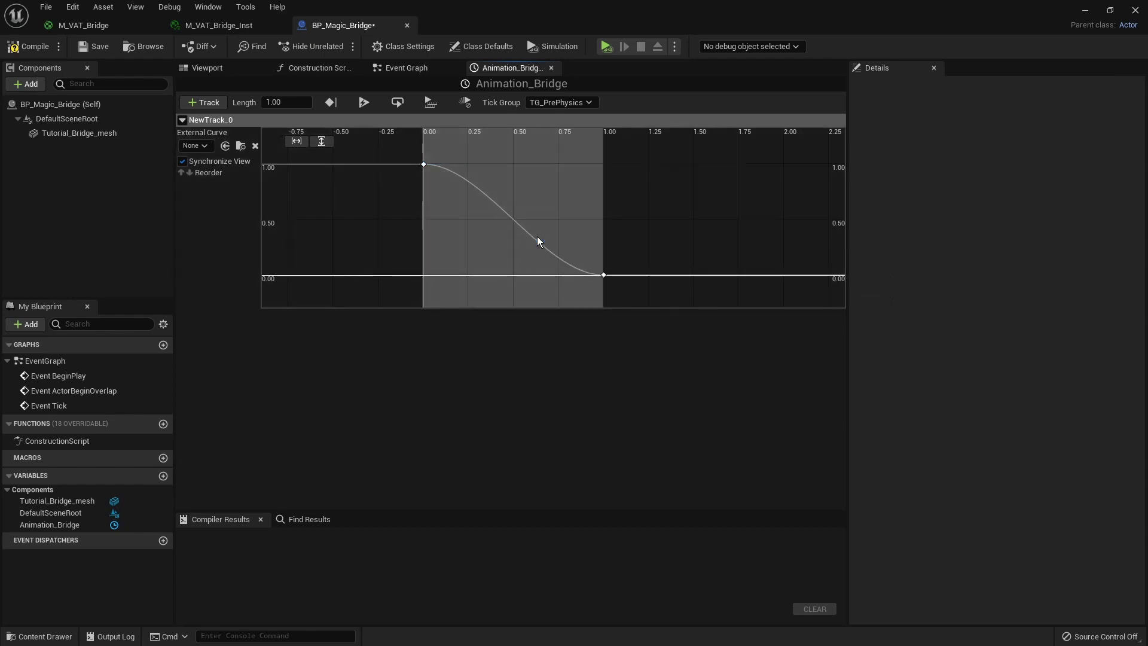
mouse_move(503, 210)
left_mouse_down()
mouse_move(535, 238)
mouse_move(505, 211)
left_mouse_up()
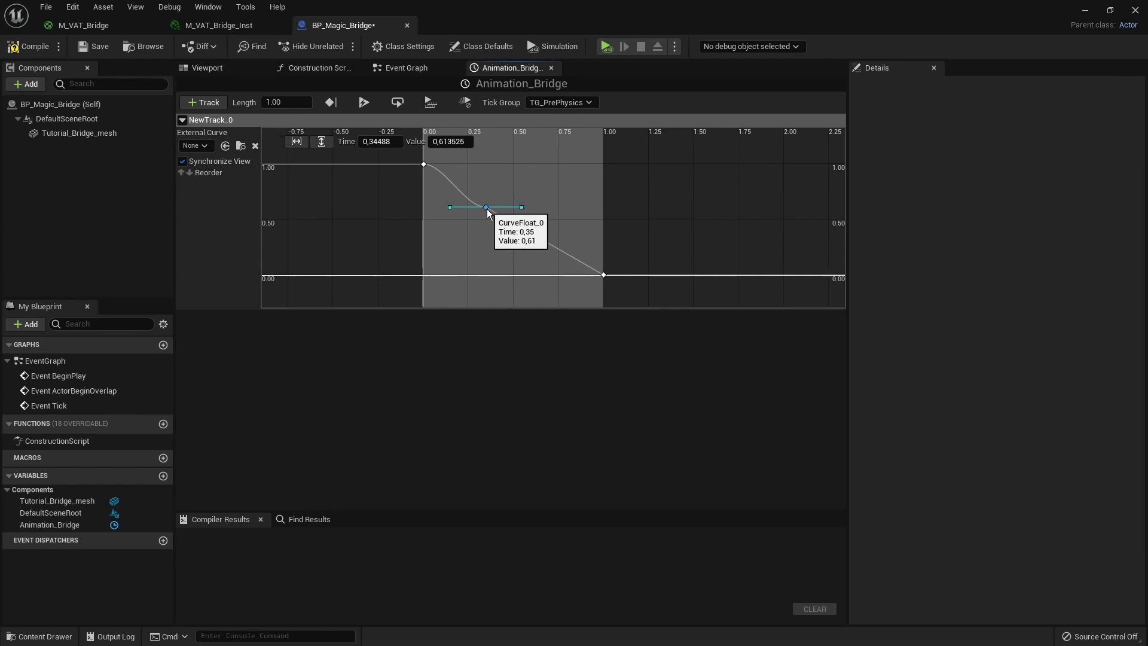
key("ctrl+z")
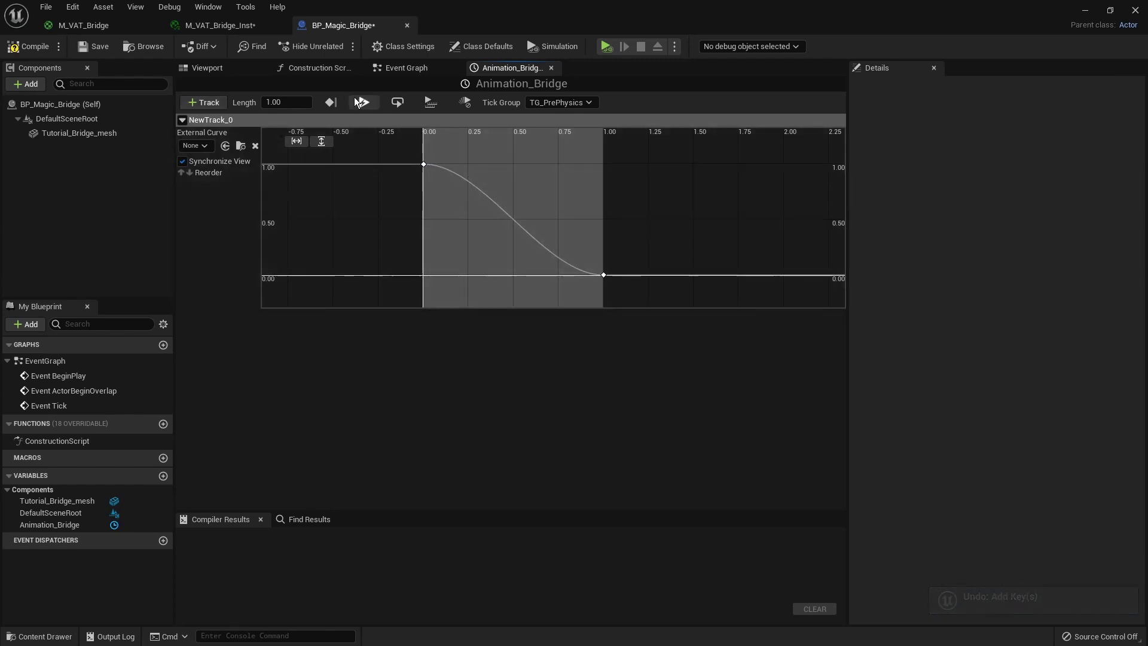
Step: In the Event Graph, add Tutorial_Bridge_mesh with a Set Scalar Parameter Value on Materials node
left_click(396, 69)
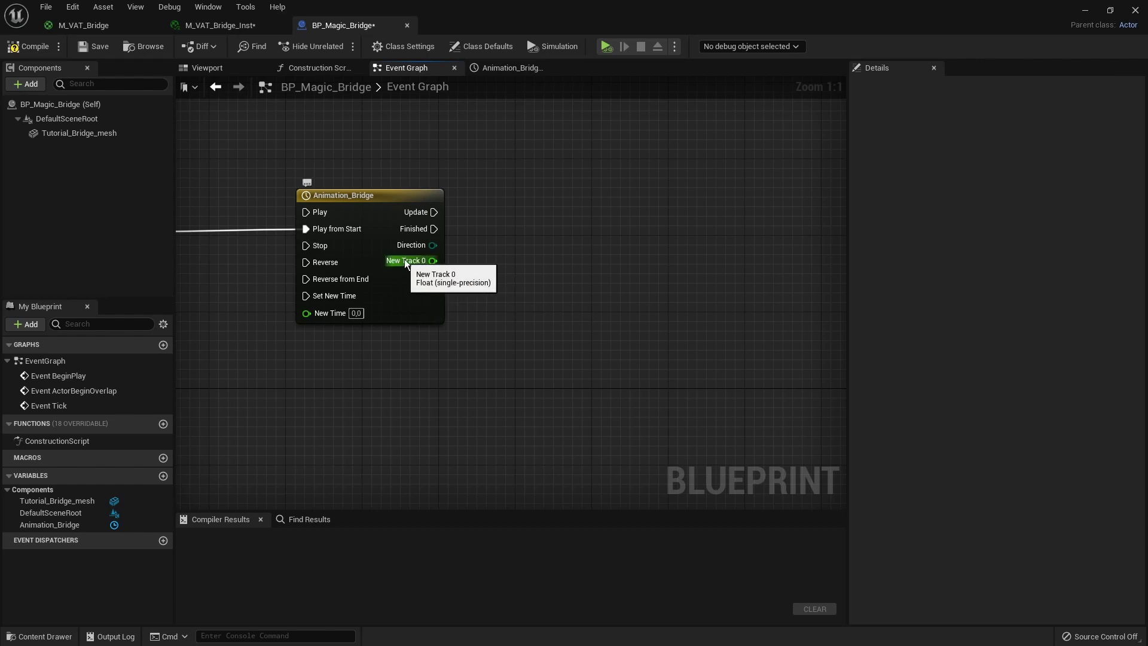
left_click_drag(63, 135, 541, 285)
right_click_drag(541, 285, 382, 272)
left_click_drag(466, 281, 568, 227)
type("scala")
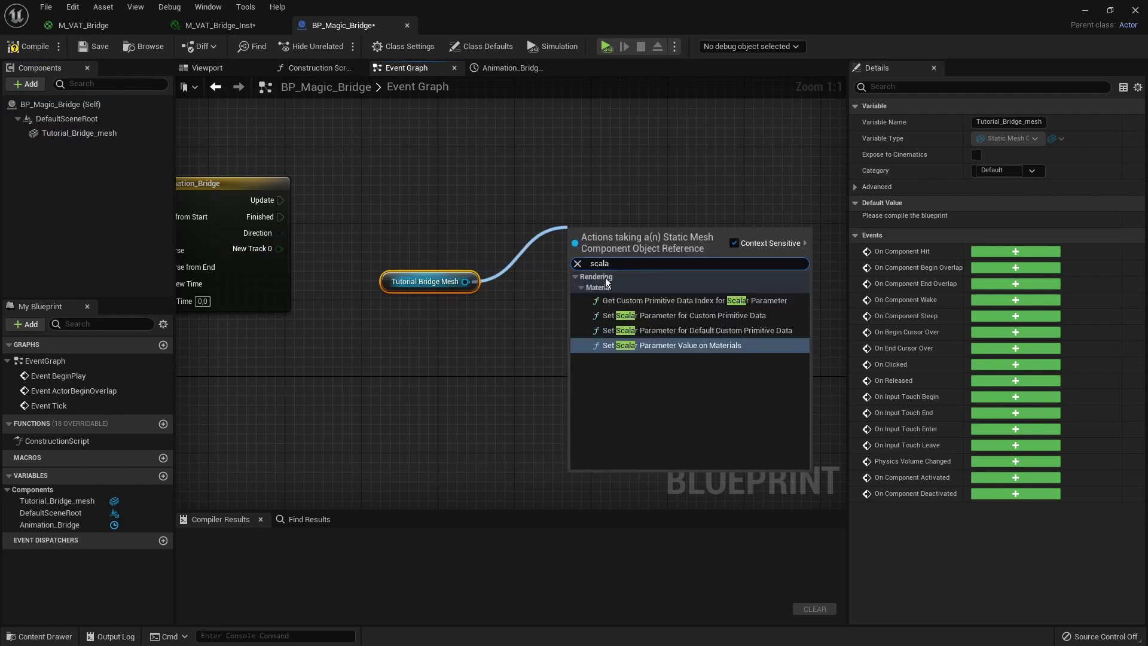
left_click(677, 346)
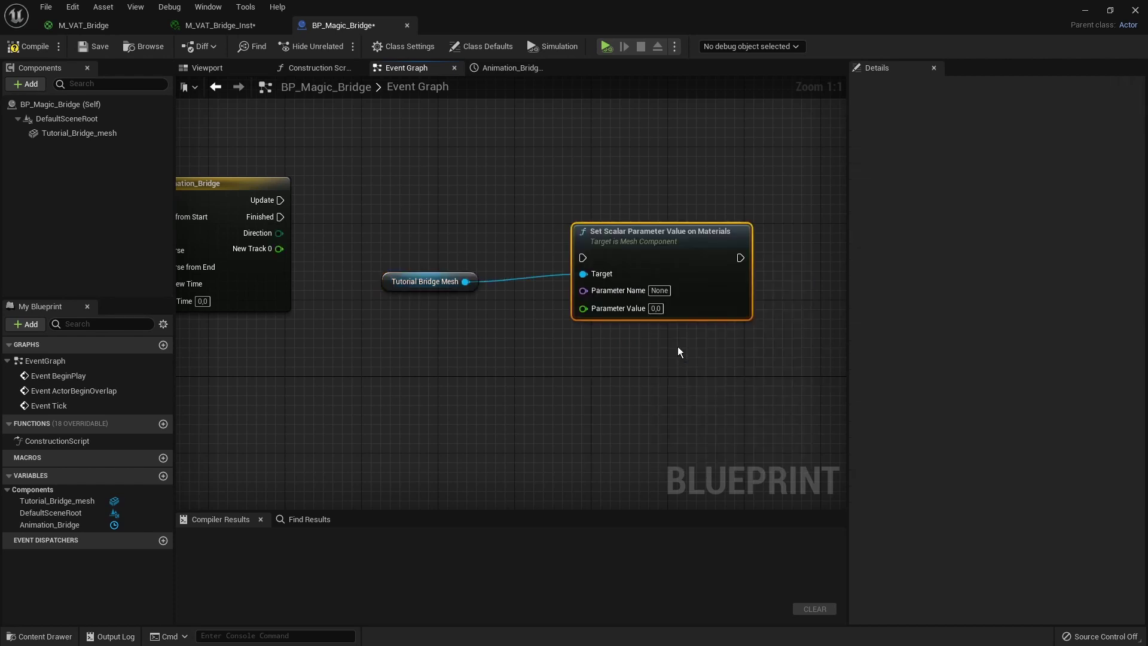
Step: Wire the timeline's Update and New Track 0 into the setter, then open M_VAT_Bridge_Inst
left_click_drag(277, 210, 594, 192)
left_click_drag(395, 288, 376, 238)
left_click_drag(279, 249, 568, 252)
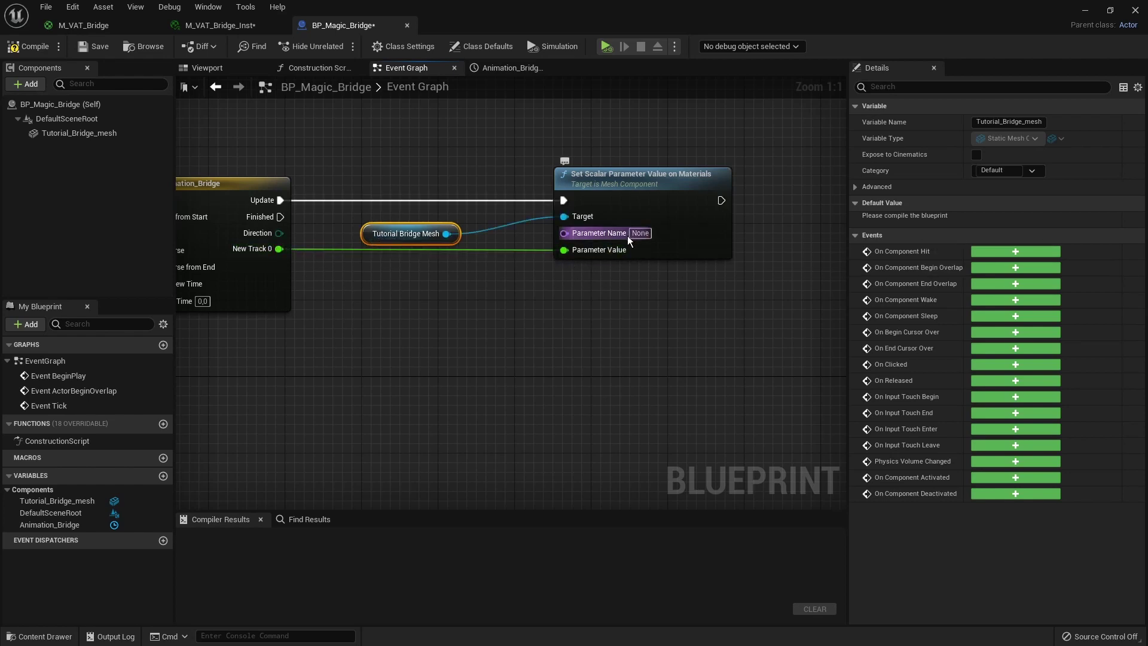
left_click(220, 25)
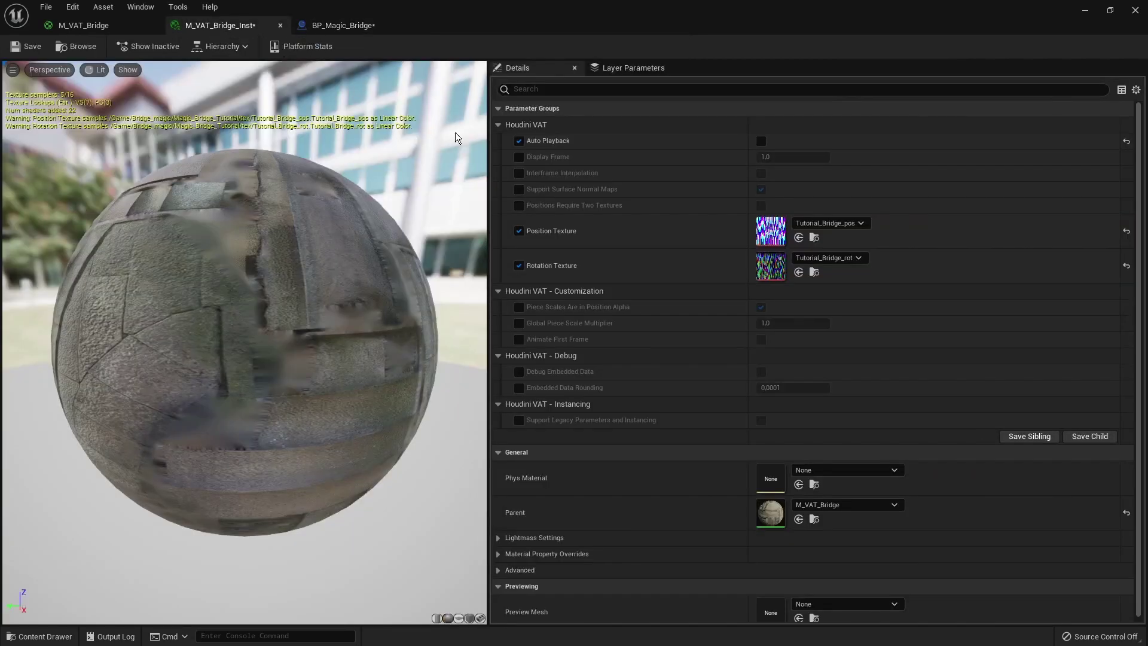
Step: Enable Display Frame in M_VAT_Bridge_Inst, copy its display name, and return to BP_Magic_Bridge
left_click(519, 157)
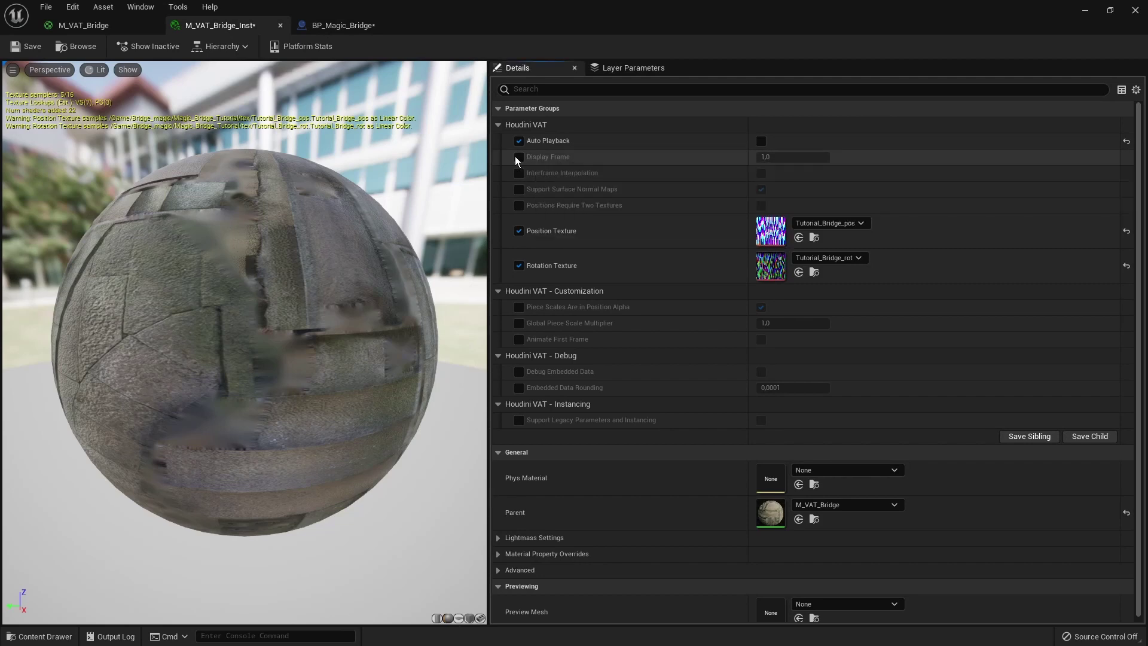
right_click(553, 160)
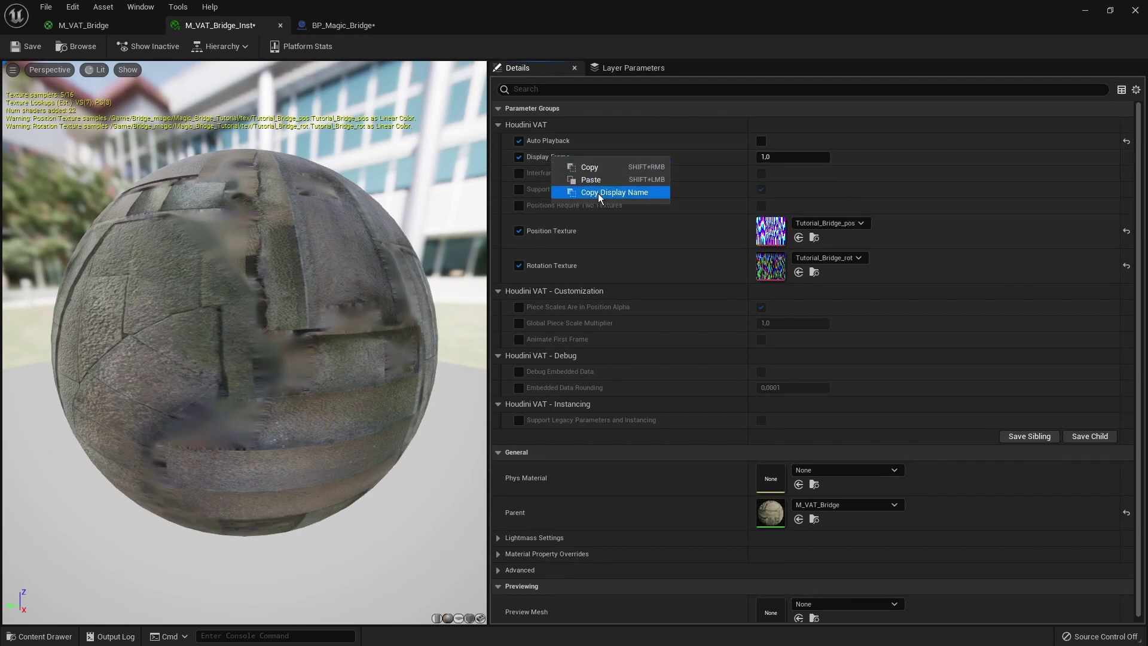
left_click(606, 194)
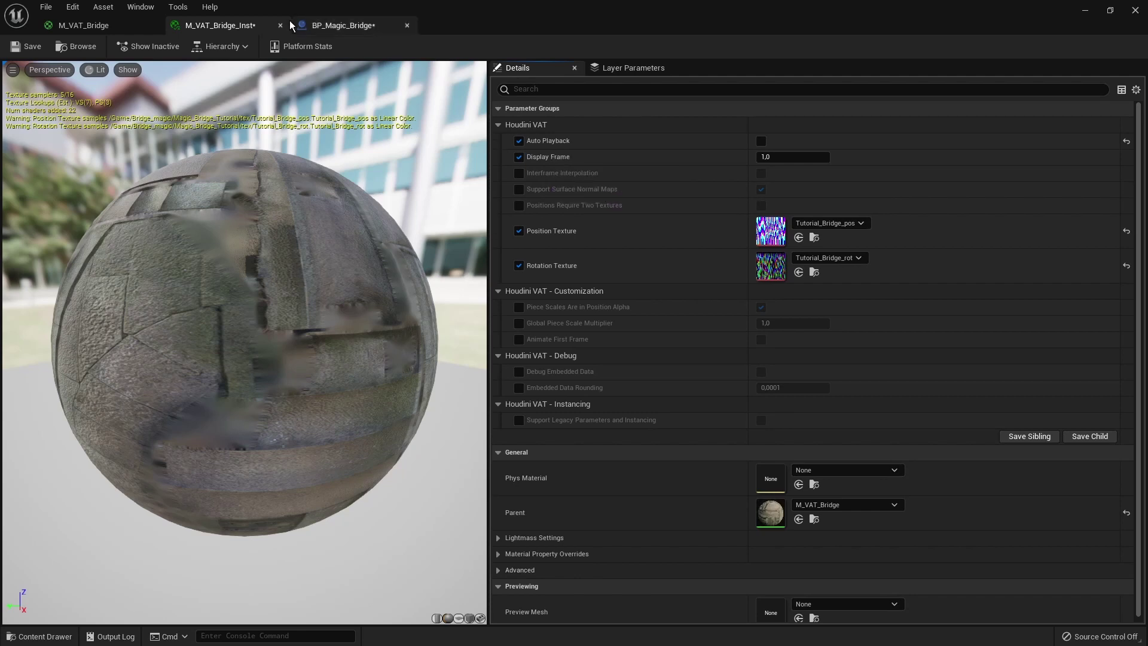
left_click(341, 25)
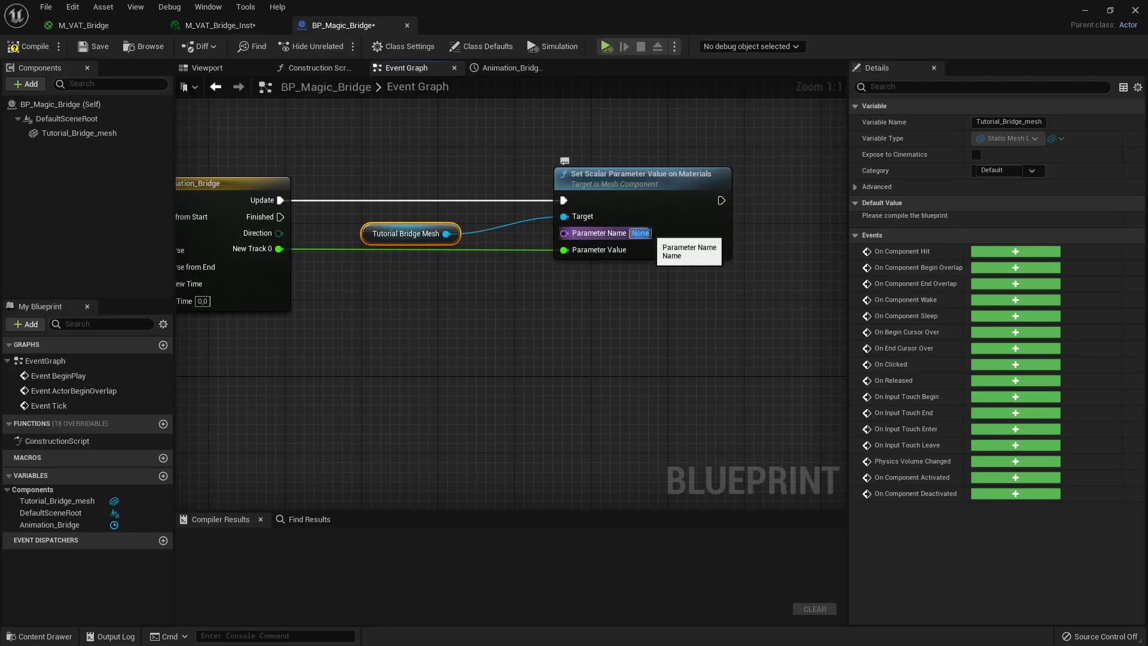
Step: Paste Display Frame as the scalar node's Parameter Name
key("ctrl+v")
left_click(651, 343)
right_click_drag(445, 291, 496, 299)
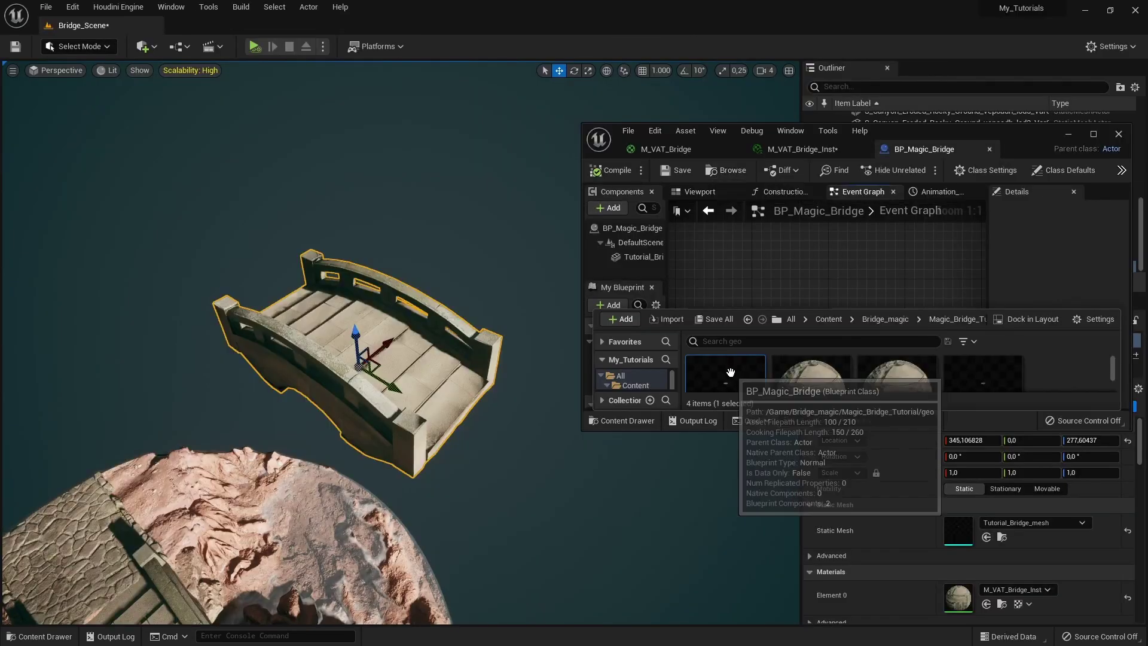
Step: Place BP_Magic_Bridge in the level, test-play it, and reopen M_VAT_Bridge_Inst
left_click_drag(738, 366, 422, 182)
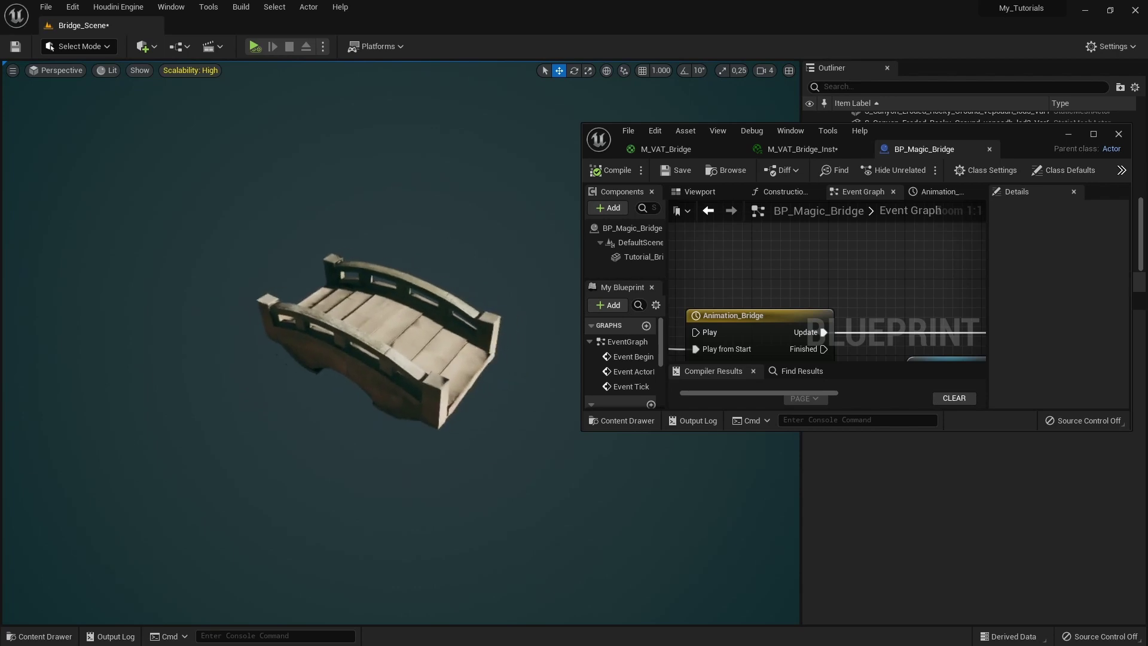
left_click(253, 46)
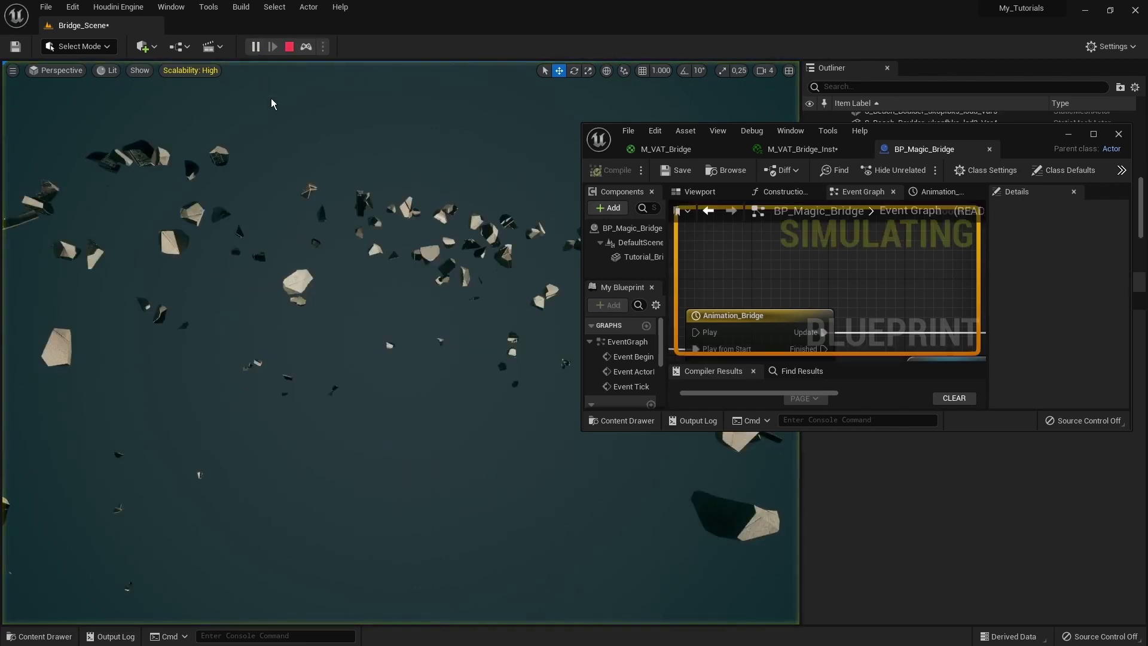
left_click(289, 47)
left_click_drag(1092, 136, 952, 155)
left_click(953, 154)
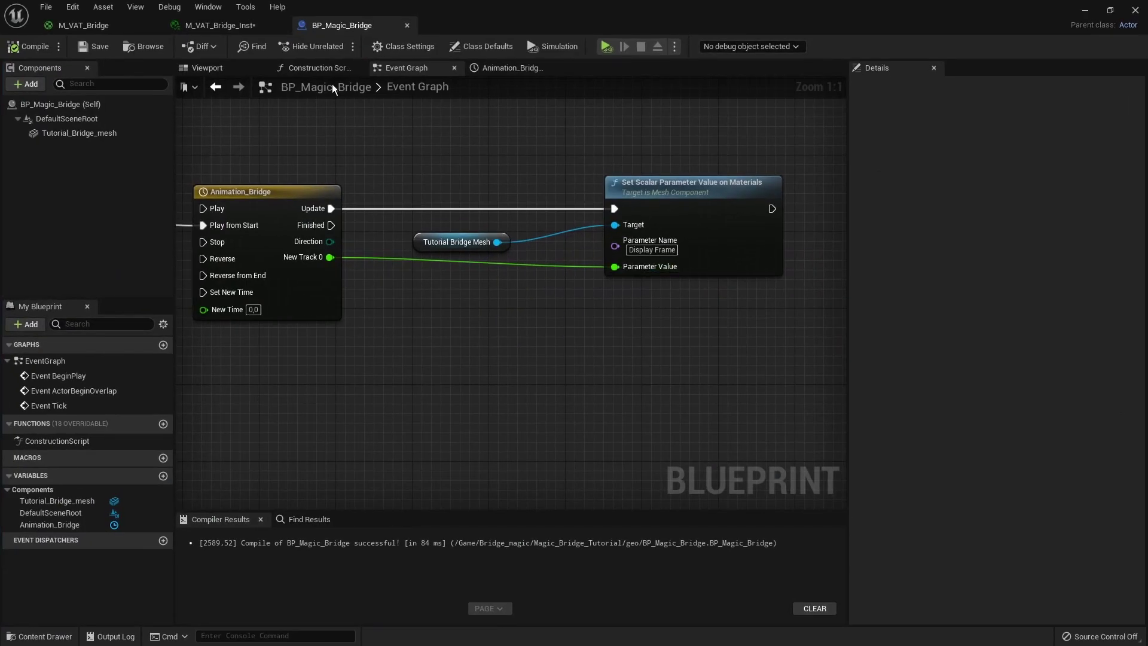
left_click(219, 27)
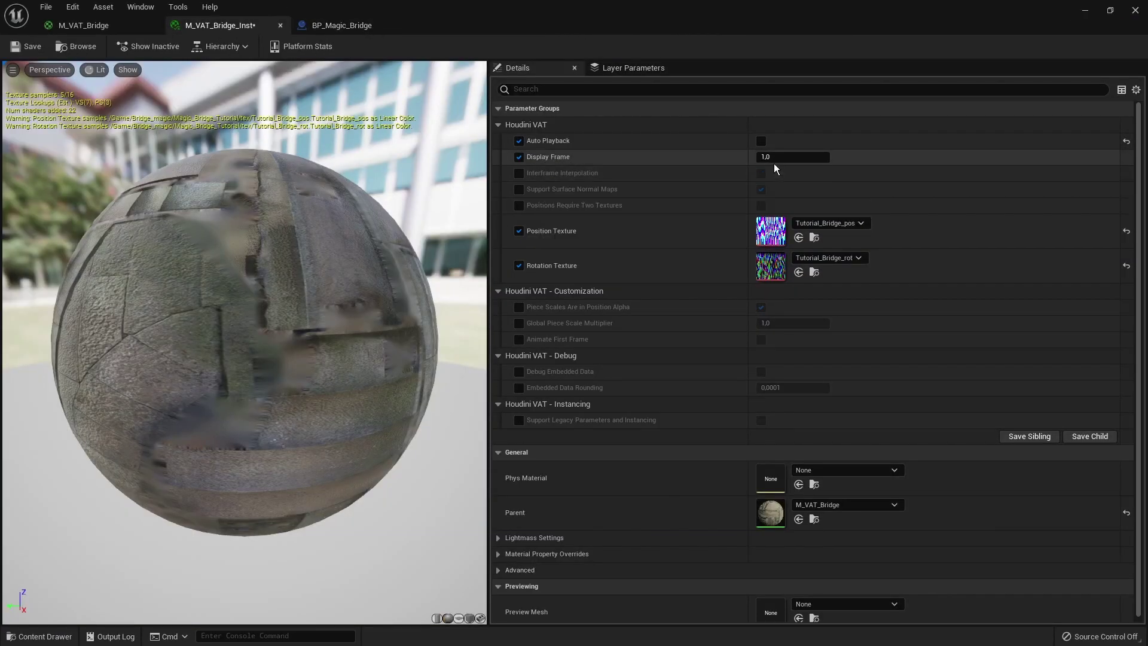
Step: Add a Multiply node taking New Track 0 times 120
left_click(342, 19)
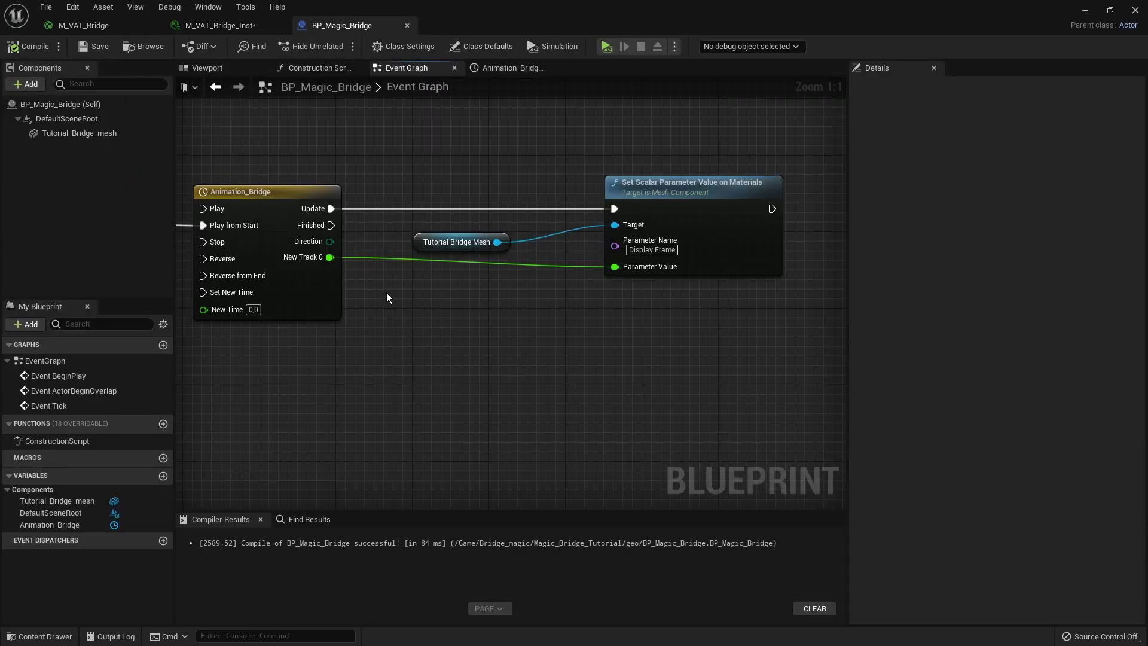
left_click(401, 296)
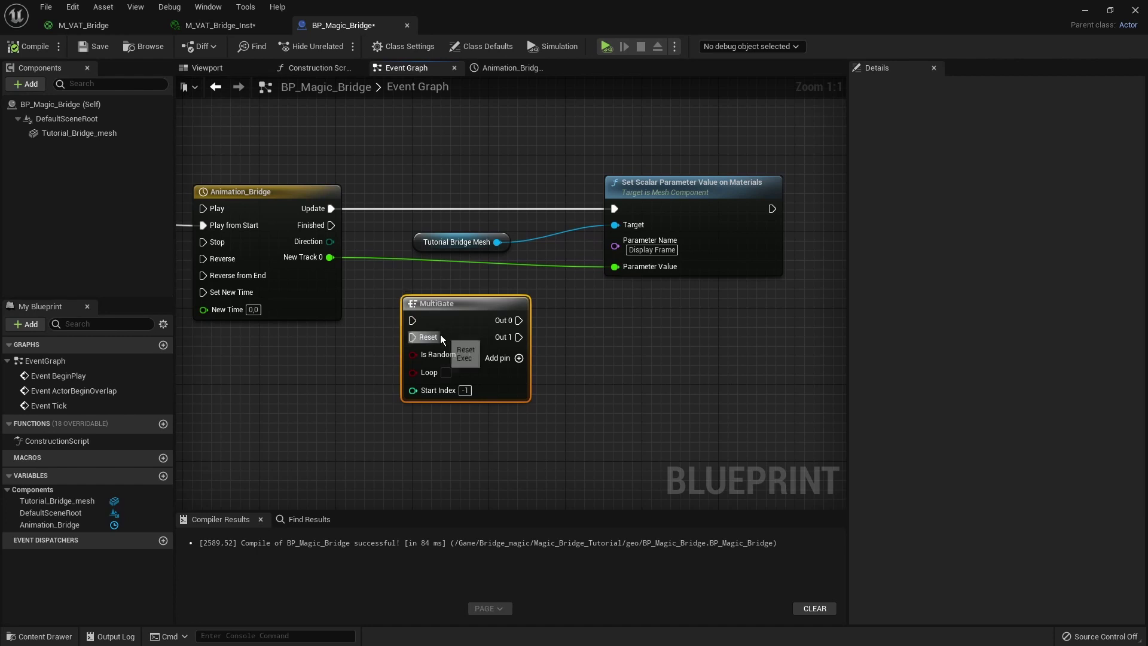
key("Delete")
right_click(412, 332)
type("mul")
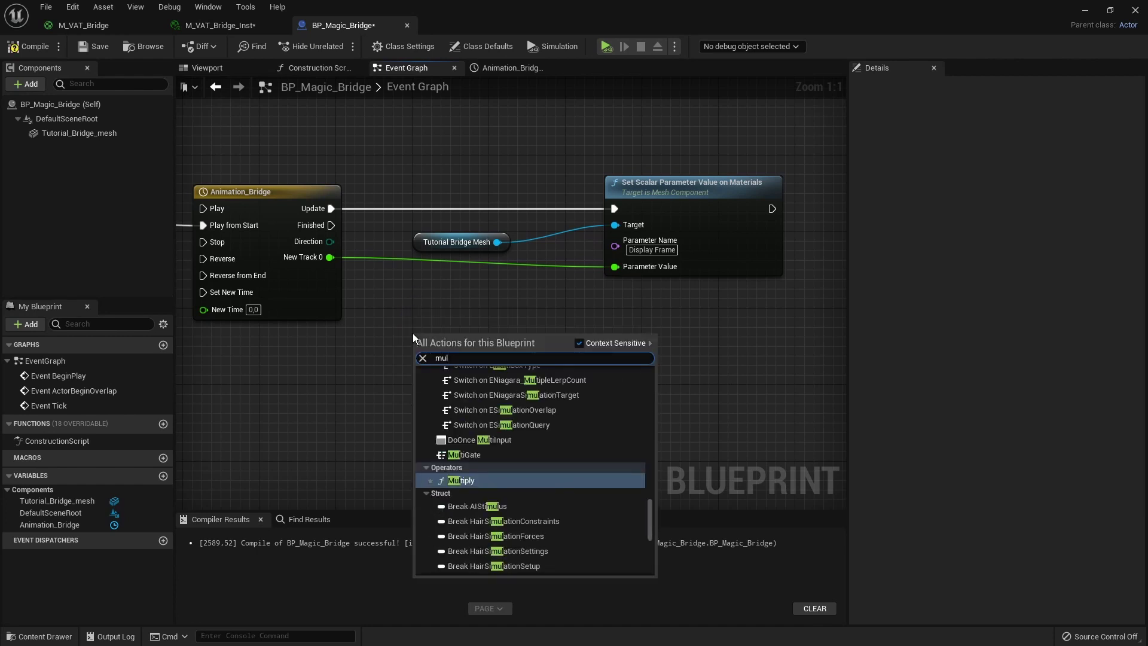
key("Return")
left_click_drag(330, 257, 423, 347)
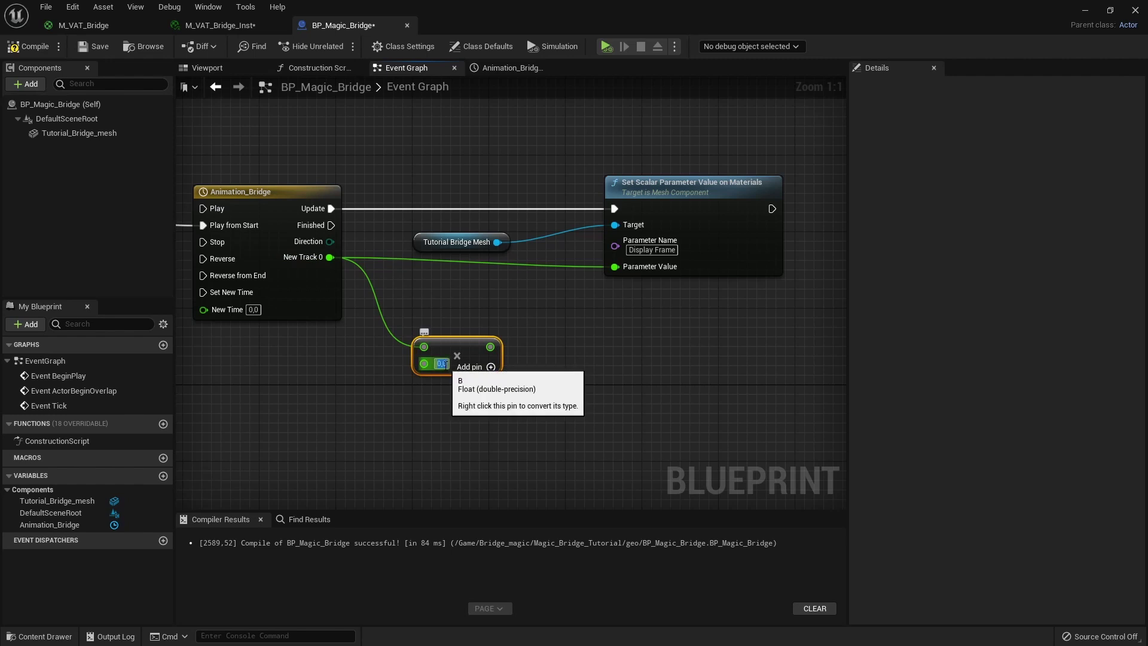
type("120")
key("Return")
Step: Promote the multiplier to a Frame Nr variable and compile
right_click(421, 364)
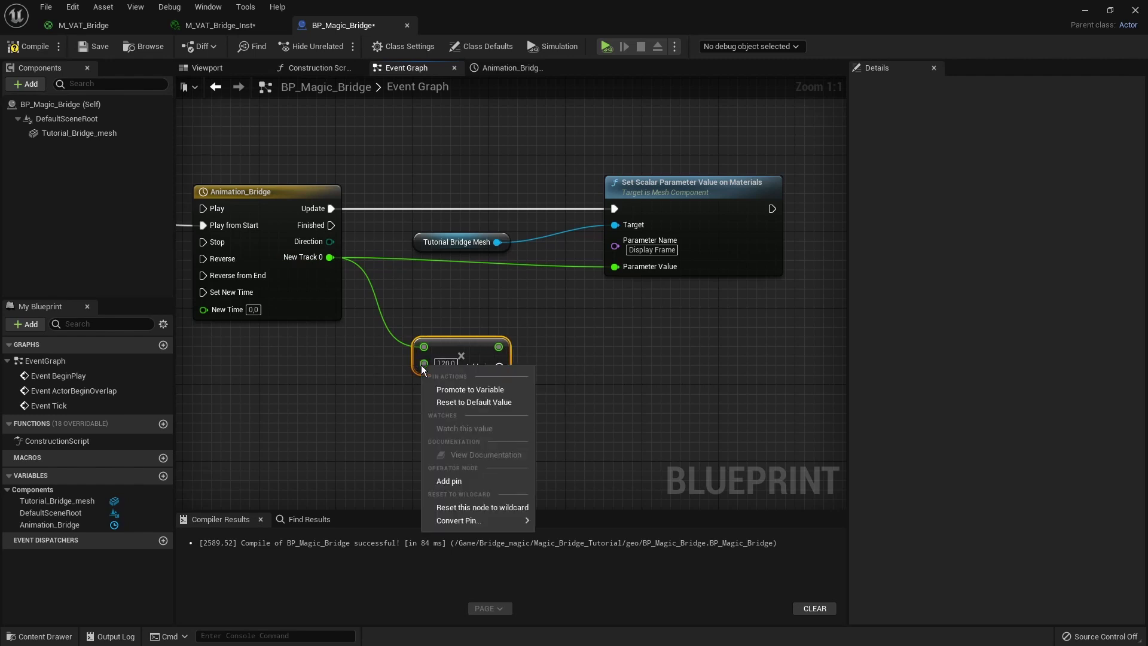
left_click(439, 393)
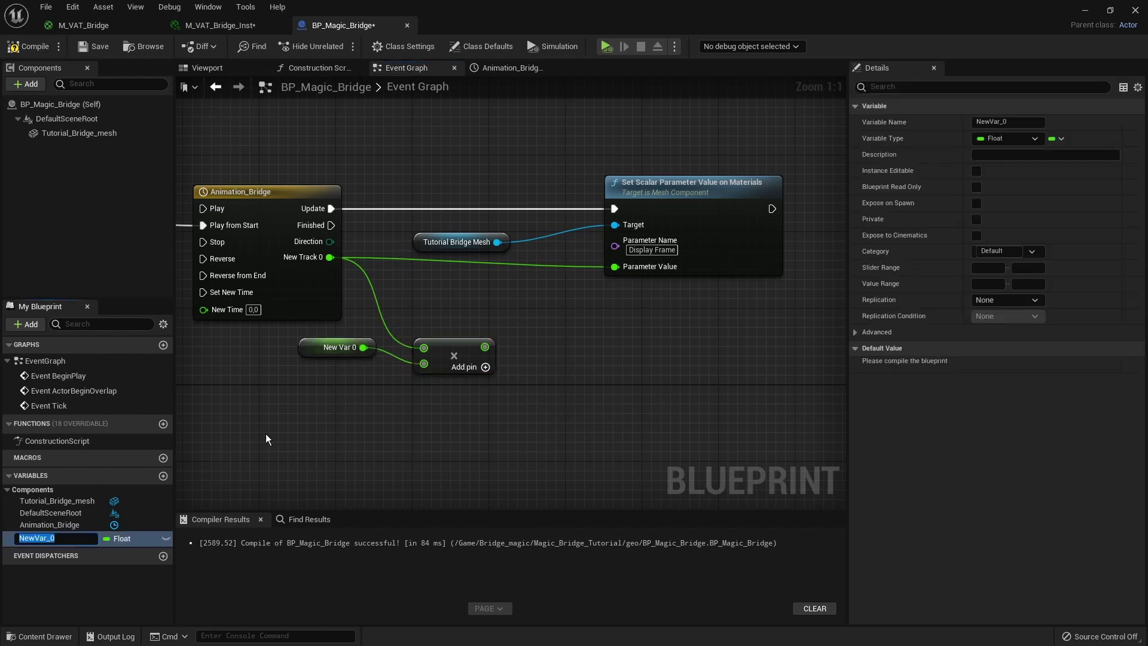
type("F")
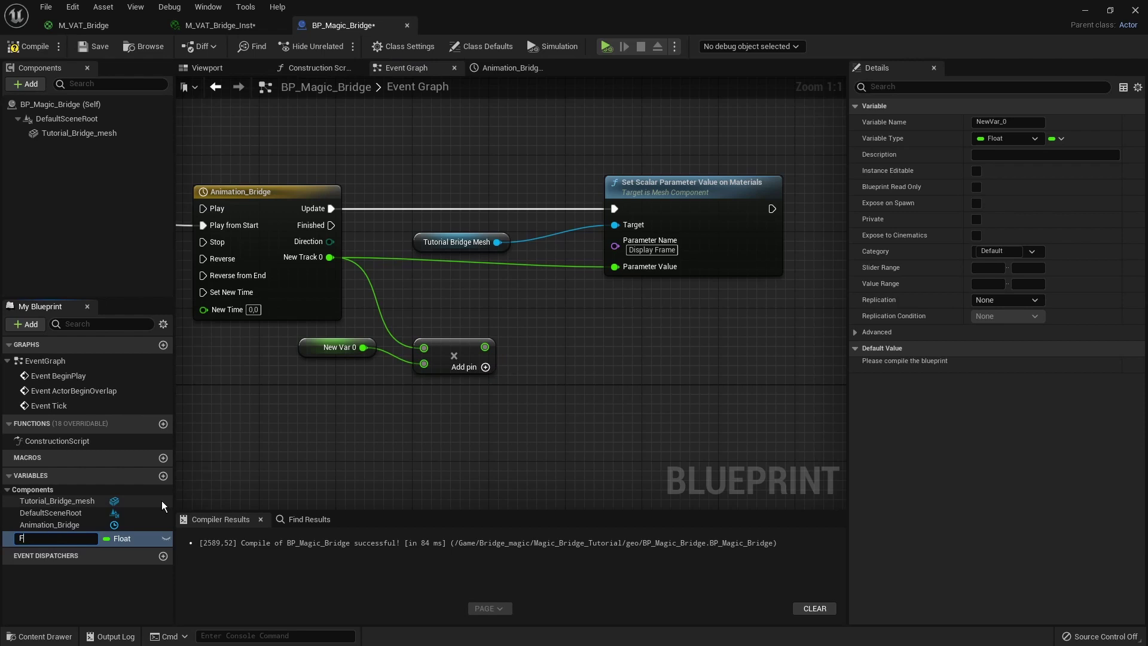
type("rame Nr")
key("Return")
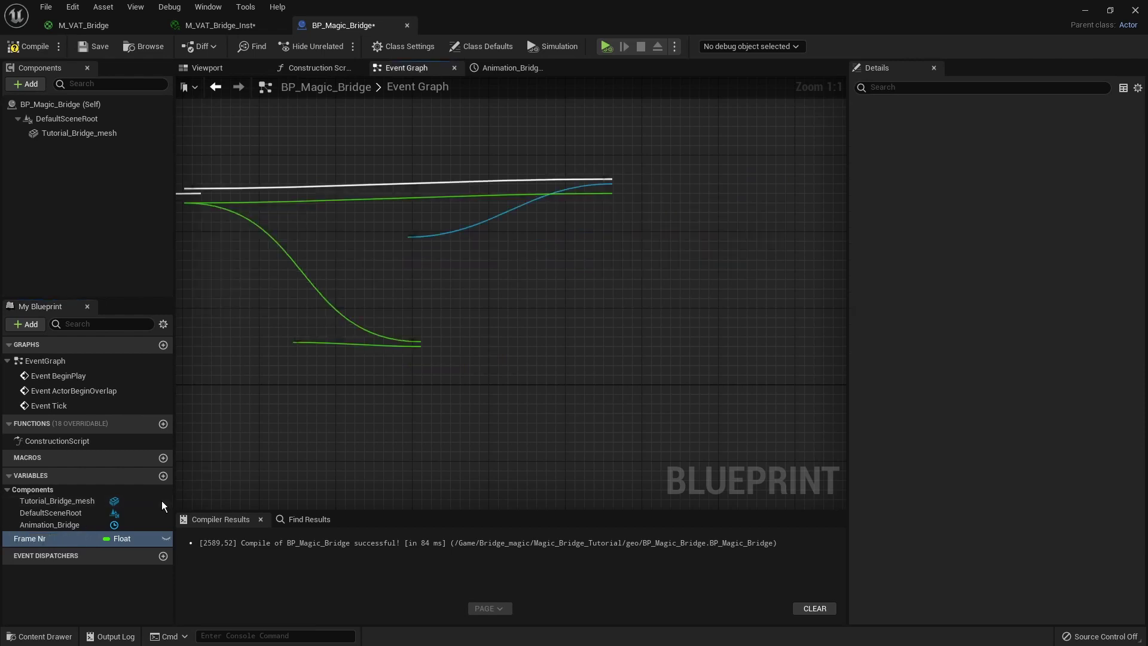
left_click_drag(318, 349, 289, 397)
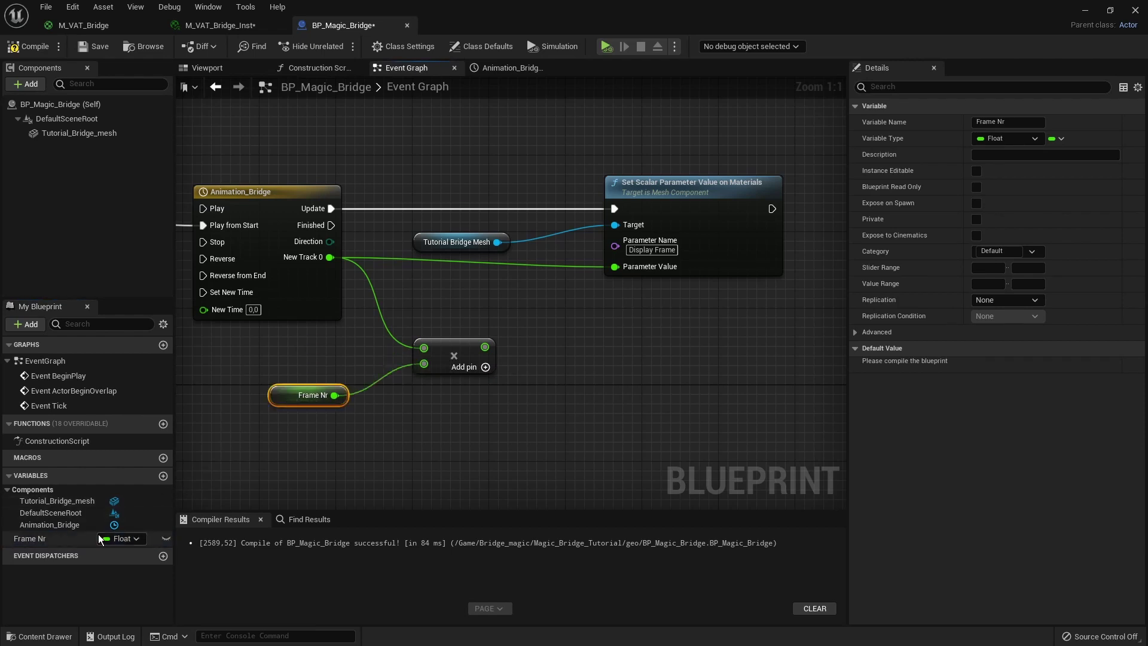
left_click(24, 46)
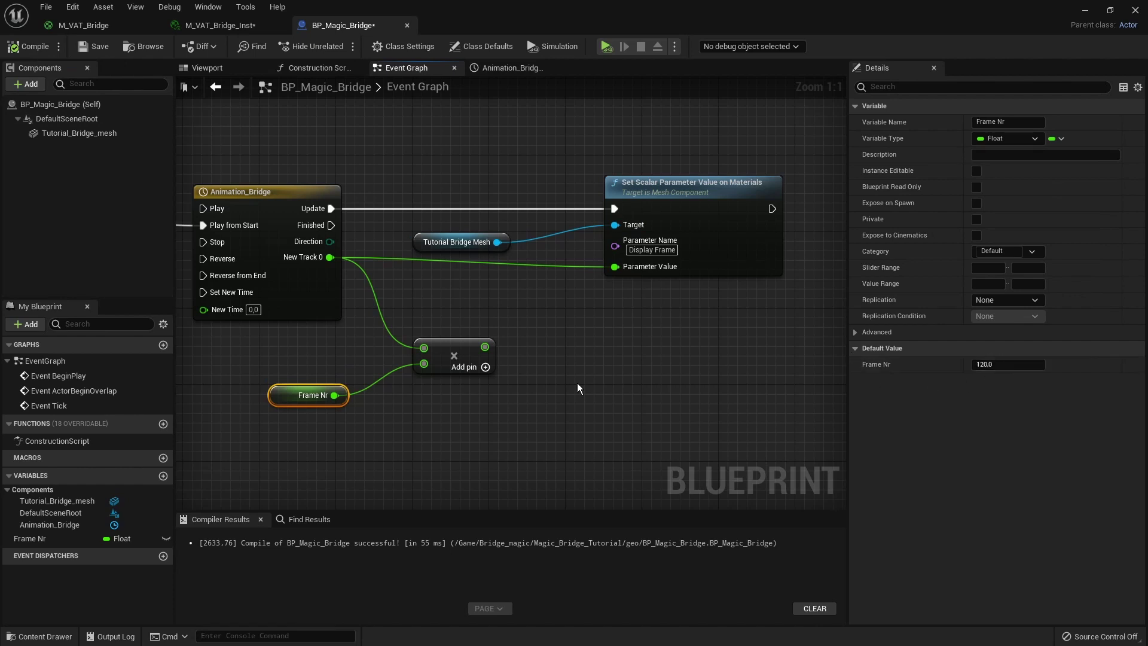
Step: Wire the Multiply result into Parameter Value and recompile
left_click_drag(485, 346, 616, 267)
right_click_drag(623, 267, 526, 285)
left_click_drag(565, 203, 660, 204)
left_click(37, 46)
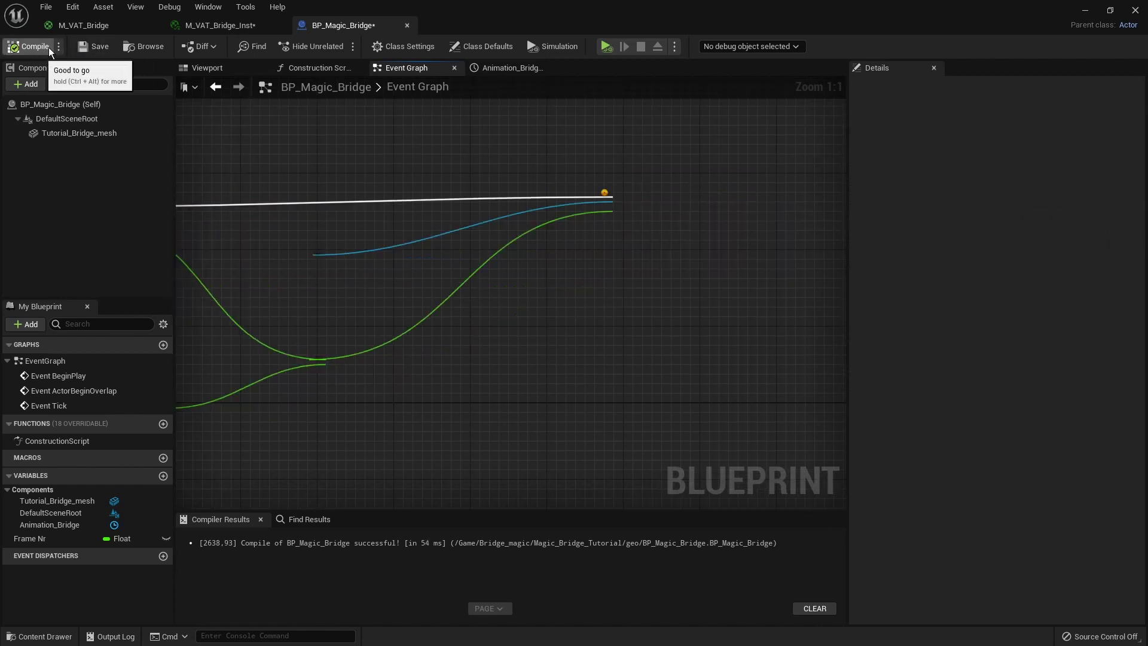
left_click_drag(544, 19, 680, 163)
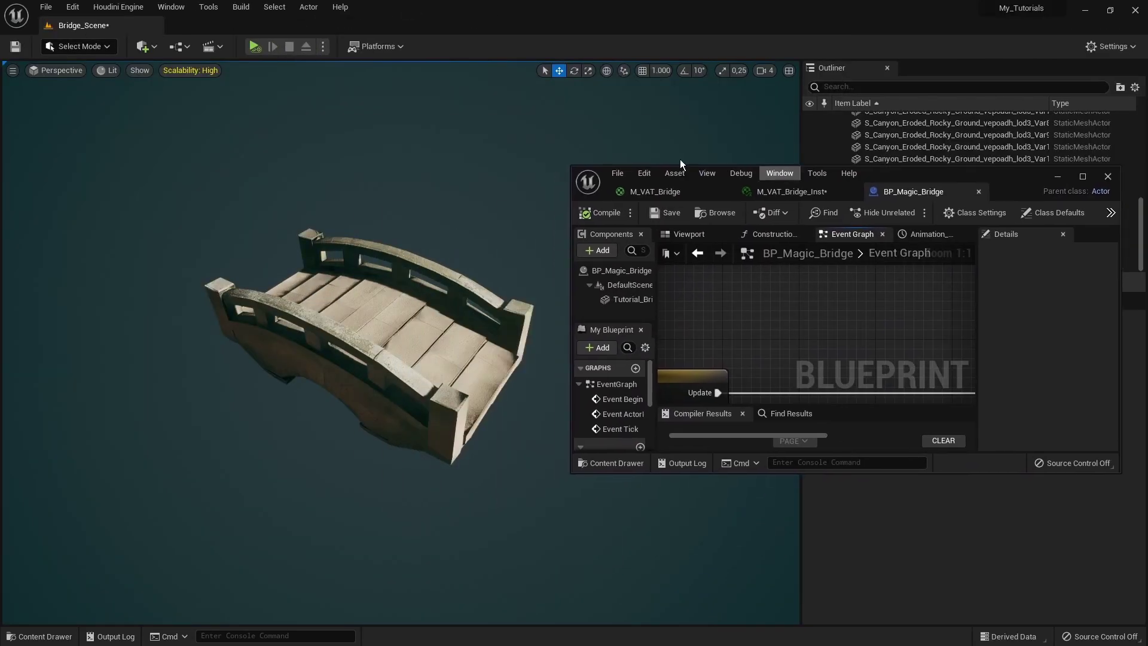
Step: Play and stop the level to watch the bridge shatter, then maximize the Blueprint editor
left_click(263, 49)
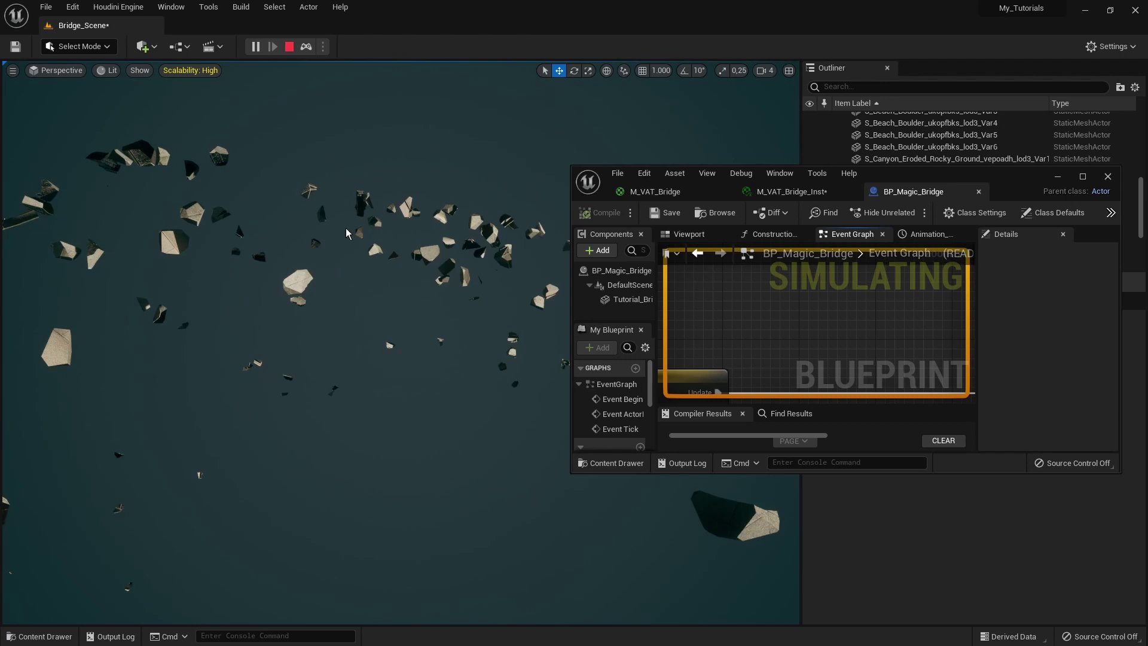
left_click(289, 47)
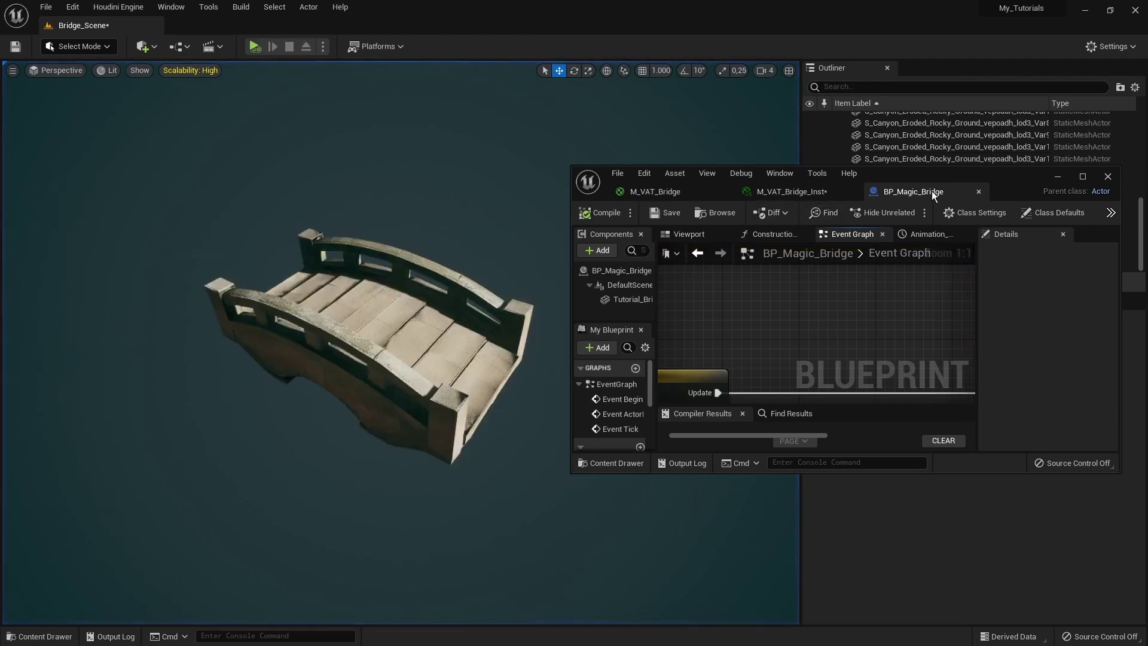
left_click_drag(1009, 183, 852, 184)
double_click(852, 184)
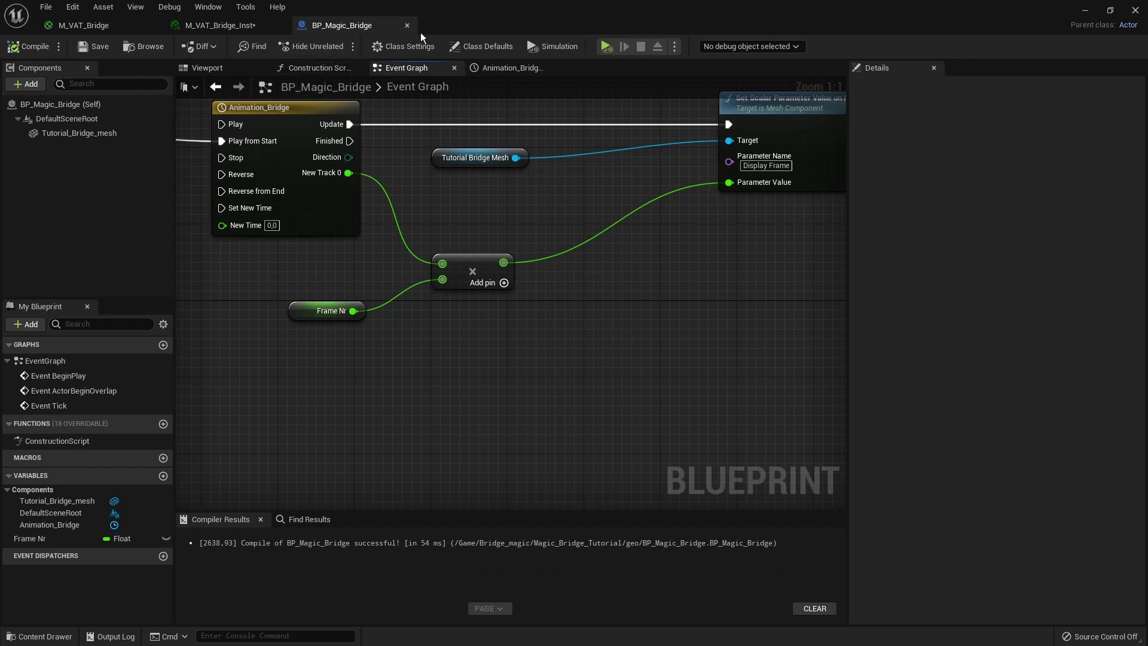
Step: Preview Display Frame at 0 in M_VAT_Bridge_Inst, restore it to 1, and return to BP_Magic_Bridge
left_click(253, 25)
left_click_drag(472, 16, 834, 147)
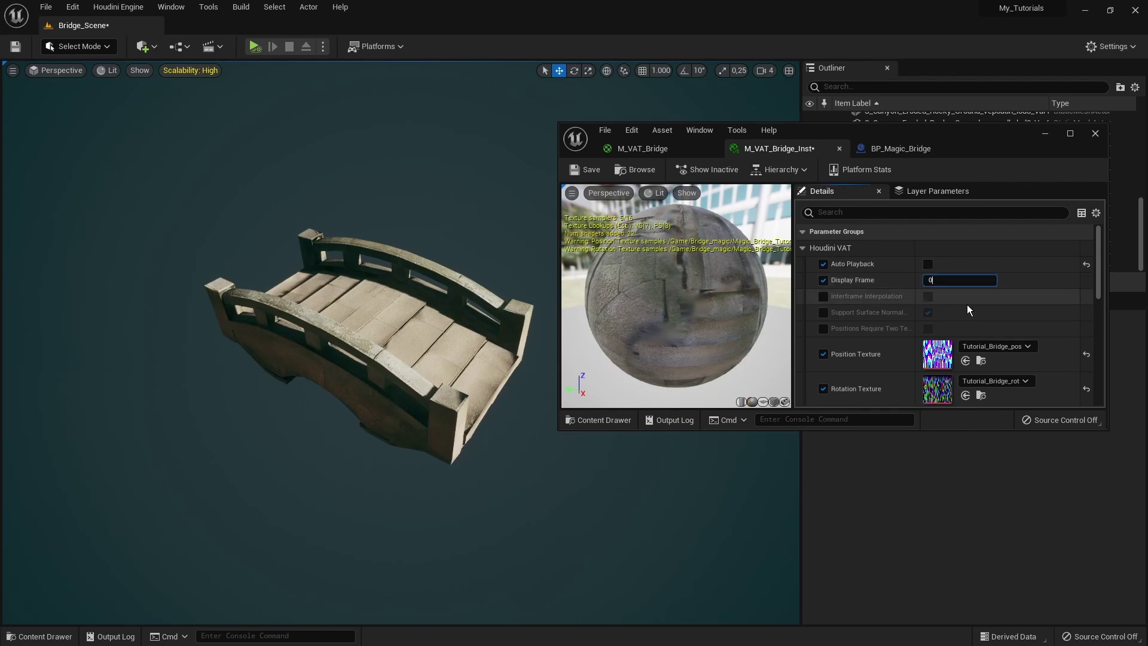
type("0")
key("Return")
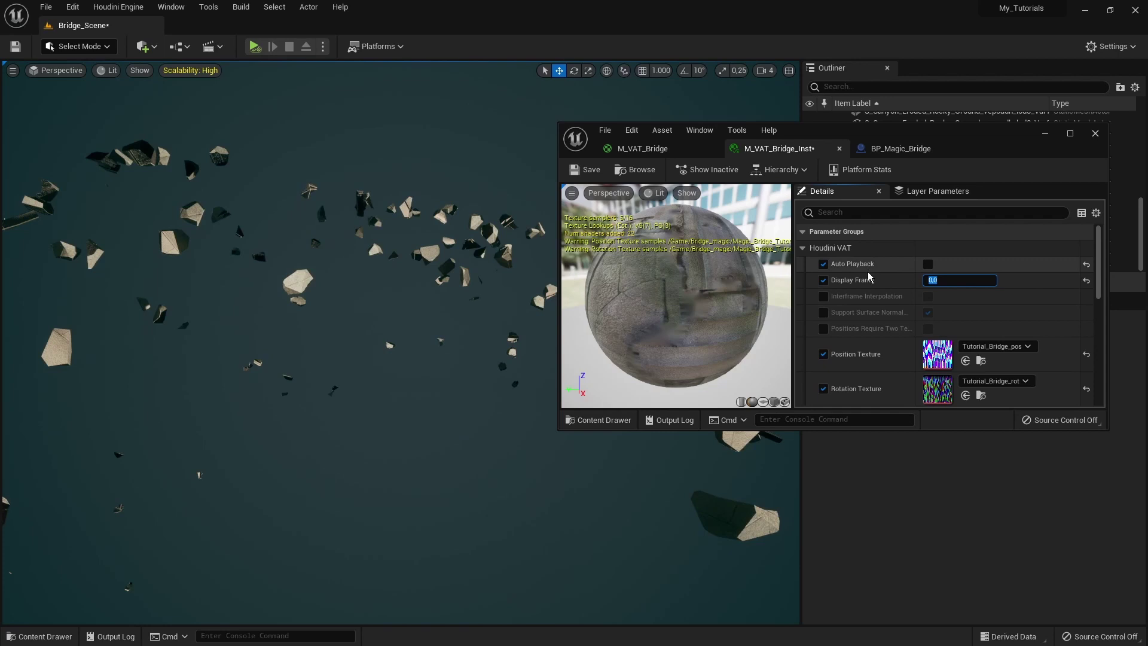
type("1")
key("Return")
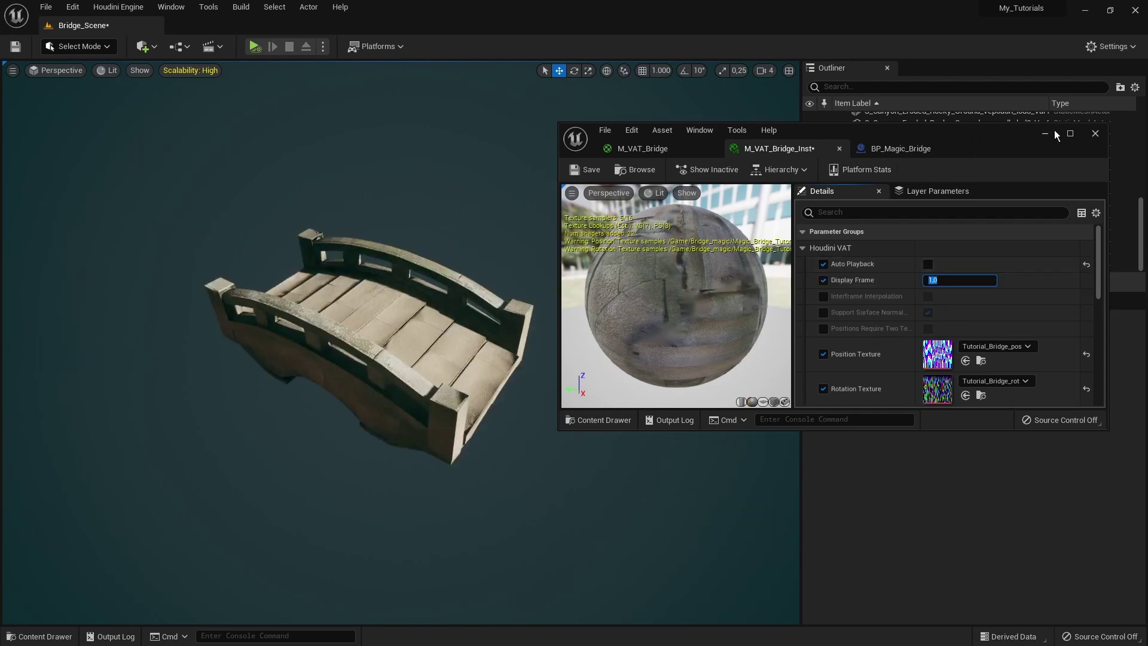
left_click(1070, 135)
left_click(344, 26)
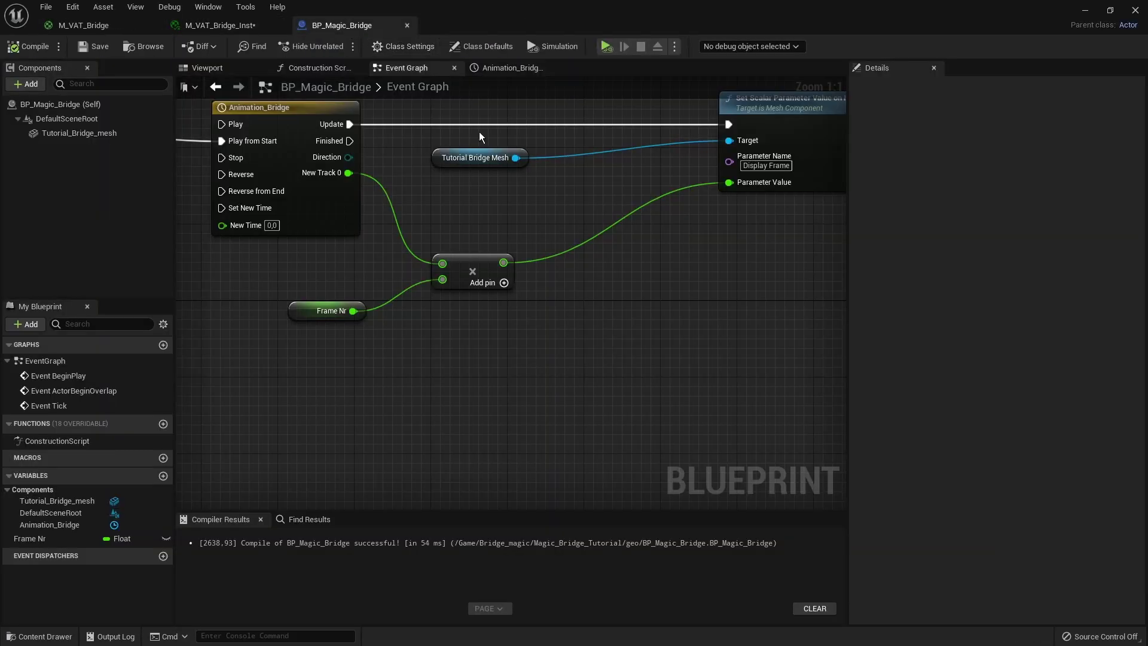
Step: Add 1.0 to the Multiply output before Parameter Value, then compile and save
right_click(608, 302)
type("add")
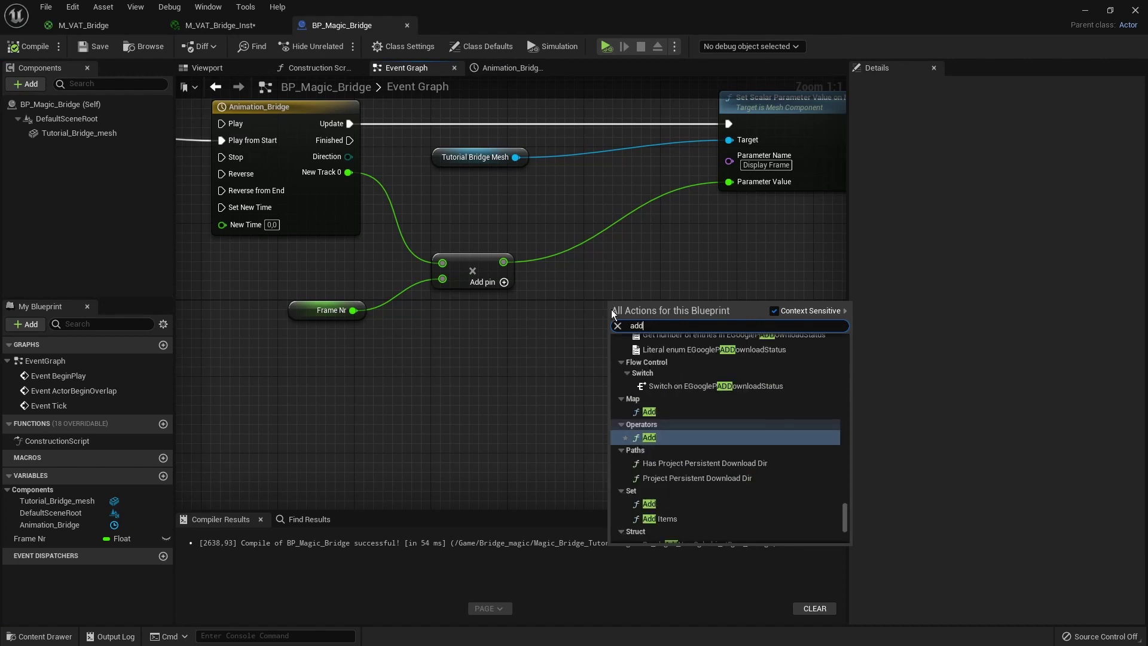
left_click(642, 437)
left_click_drag(502, 263, 728, 183)
left_click_drag(660, 307, 622, 249)
left_click(34, 48)
left_click(84, 49)
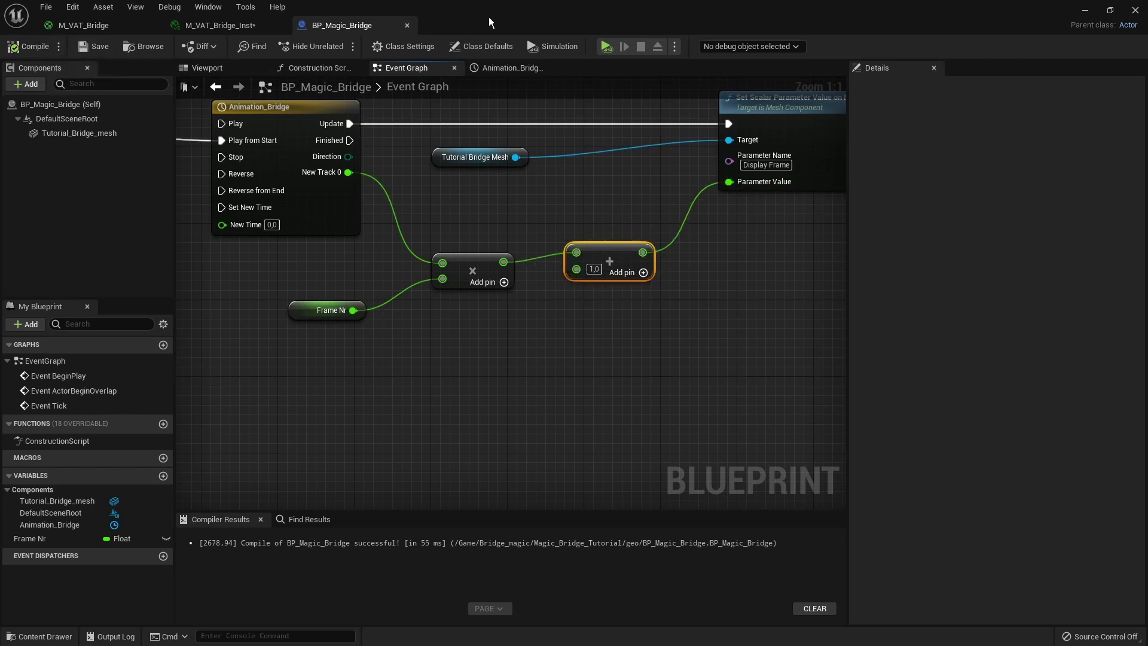
Step: Test-play the level, then re-enlarge the Blueprint editor on the graph's right side
double_click(489, 17)
left_click(255, 46)
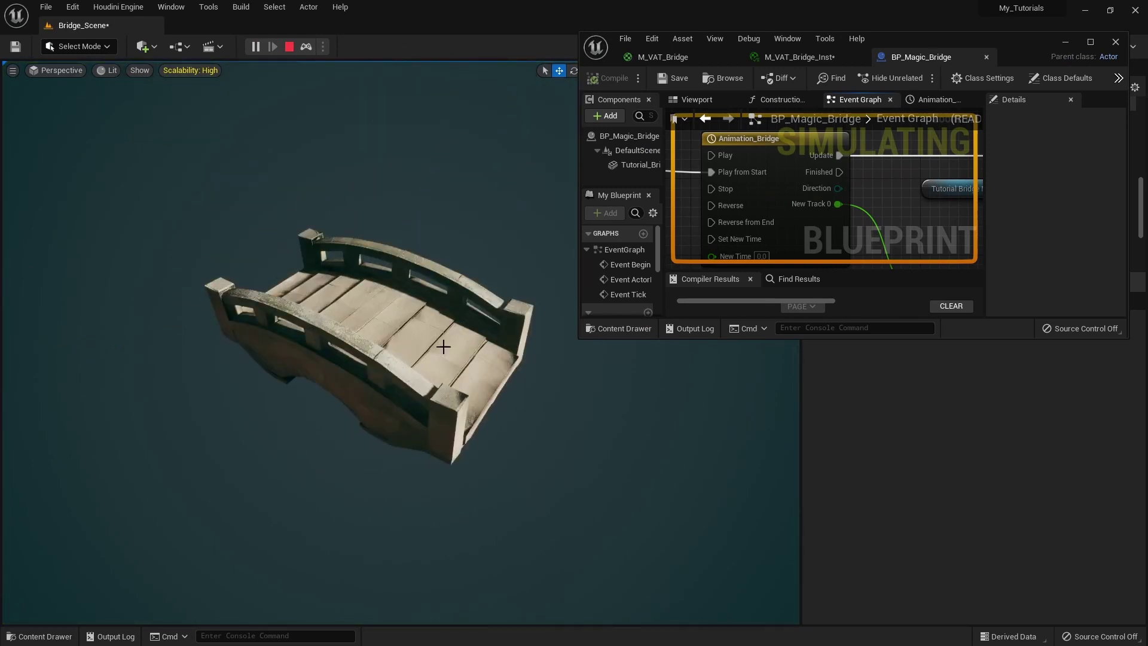
left_click(288, 47)
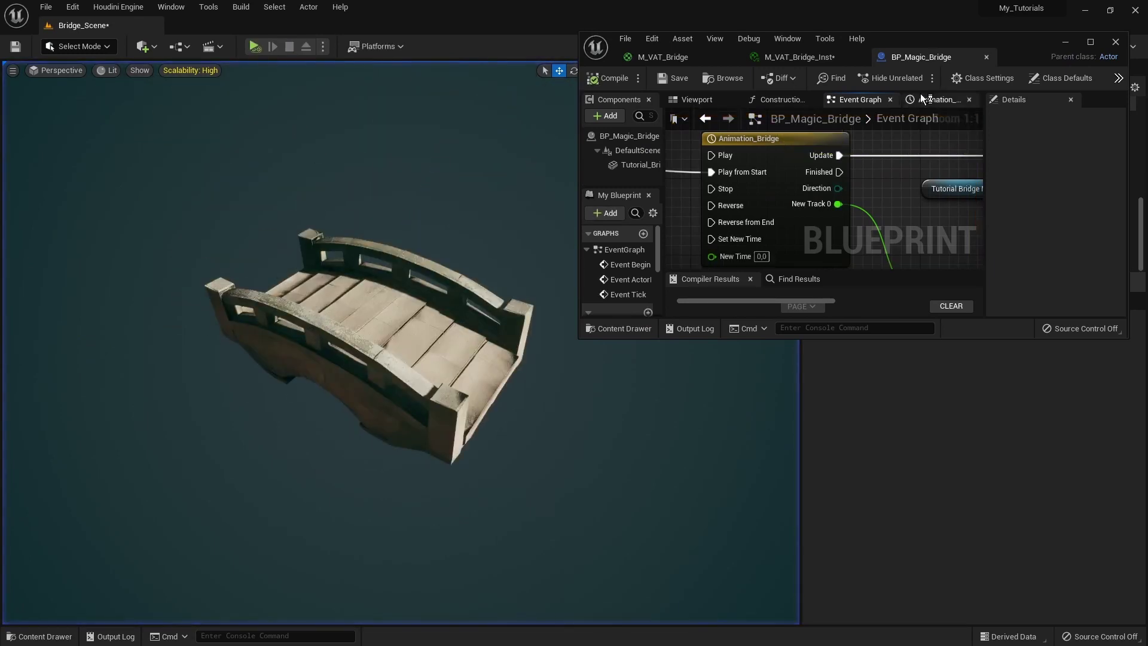
left_click(1090, 42)
right_click_drag(754, 255, 561, 336)
scroll(479, 311, "down", 4)
scroll(477, 309, "up", 2)
left_click_drag(662, 244, 769, 257)
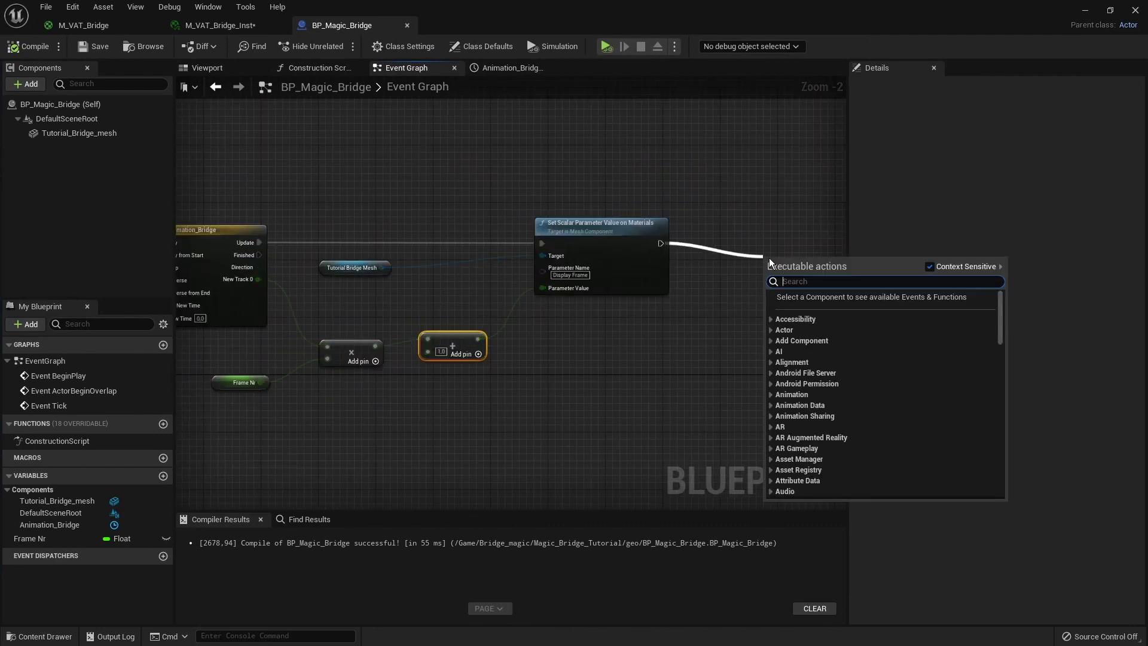
Step: Dismiss the action menu and drag Event BeginPlay left, away from the Animation_Bridge timeline
left_click(751, 228)
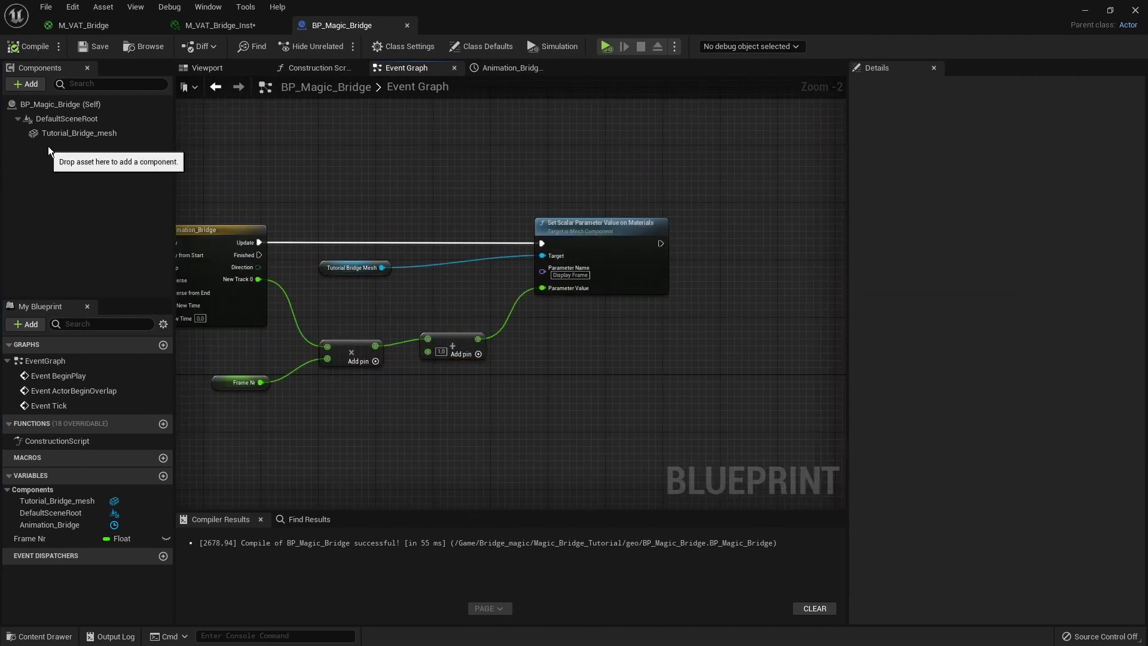
right_click_drag(238, 172, 377, 176)
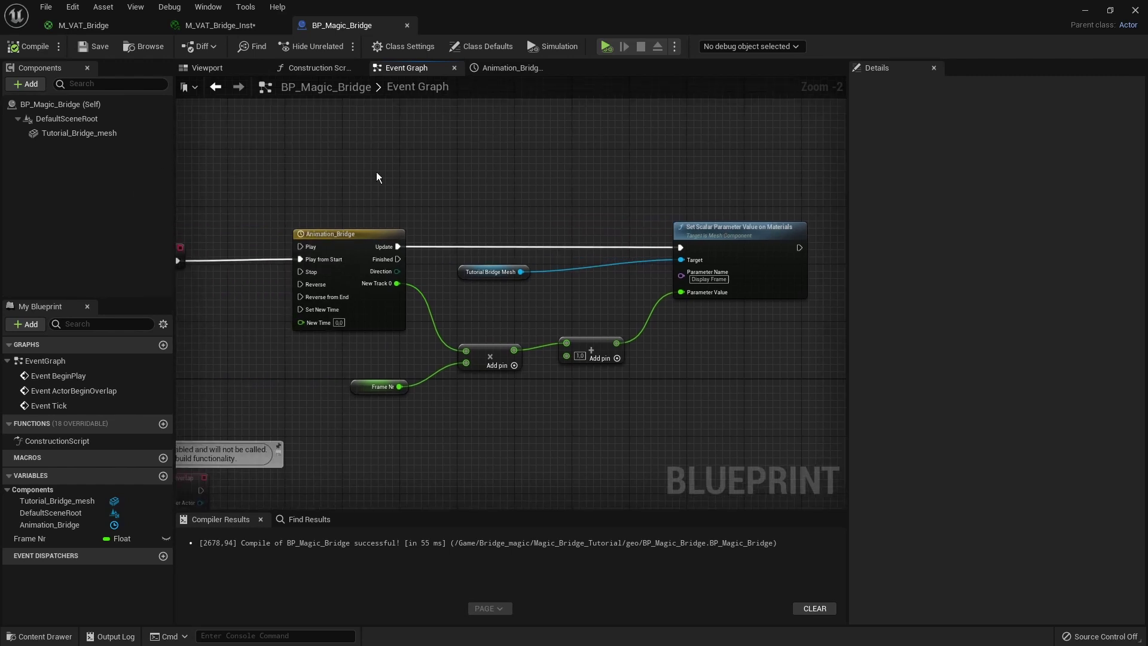
scroll(488, 174, "down", 4)
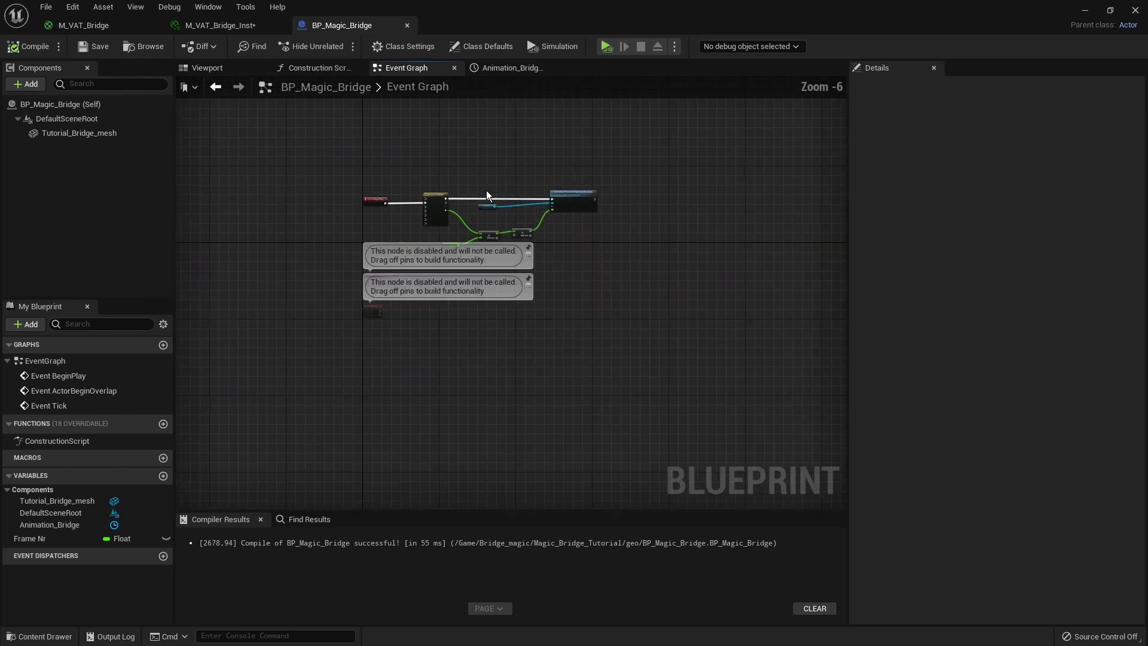
scroll(490, 227, "up", 3)
right_click_drag(547, 205, 705, 264)
scroll(477, 246, "up", 1)
scroll(531, 258, "up", 1)
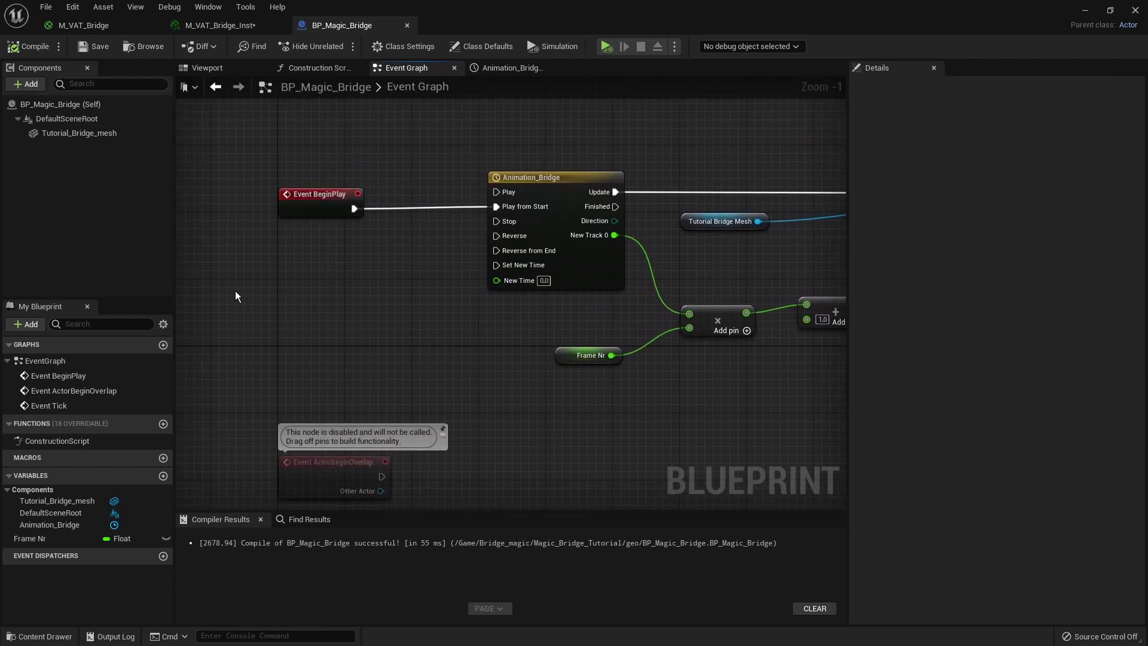
right_click_drag(239, 287, 332, 293)
left_click_drag(409, 201, 258, 202)
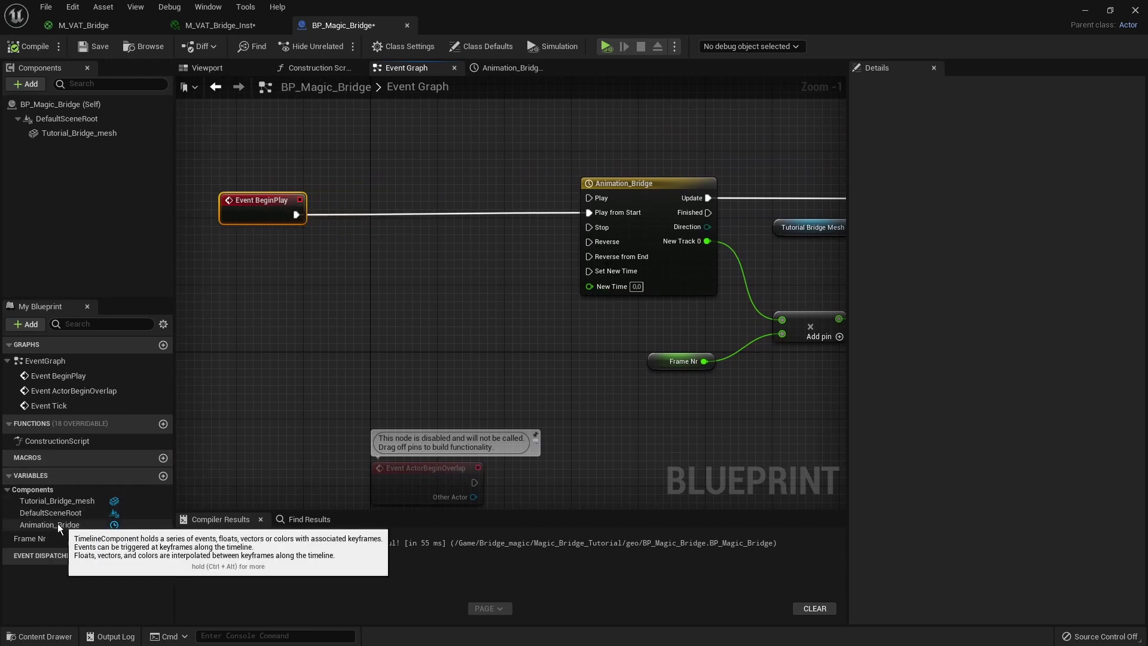
Step: Add an Animation_Bridge getter and a Set Play Rate node from it
left_click_drag(46, 528, 268, 278)
left_click(333, 300)
left_click_drag(337, 285, 448, 259)
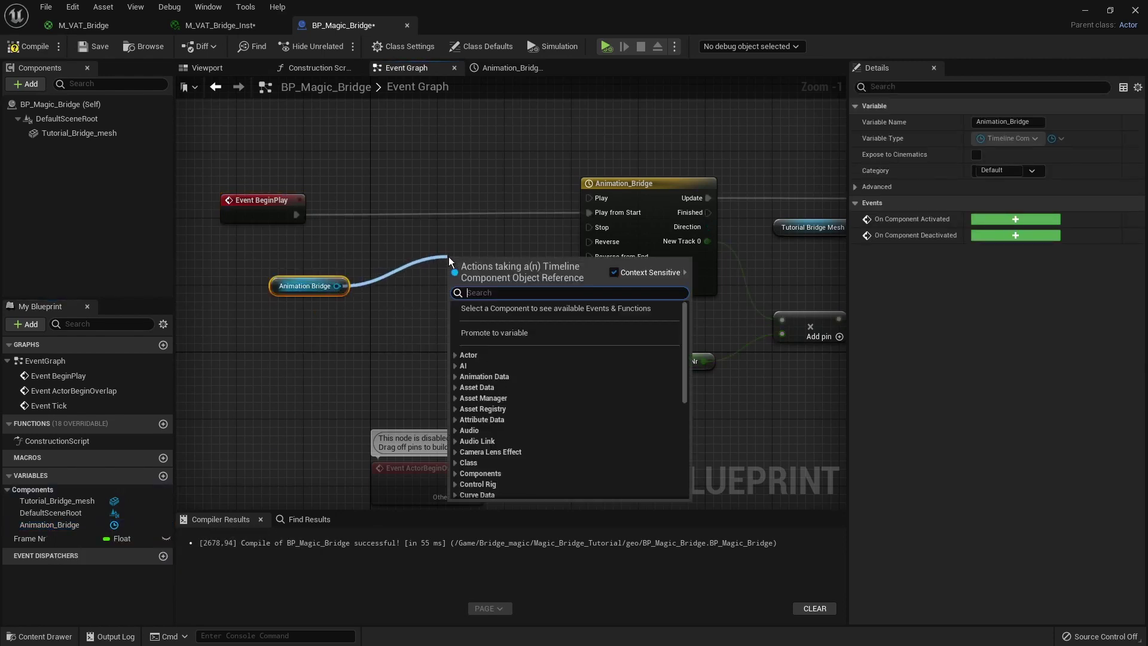
type("rate")
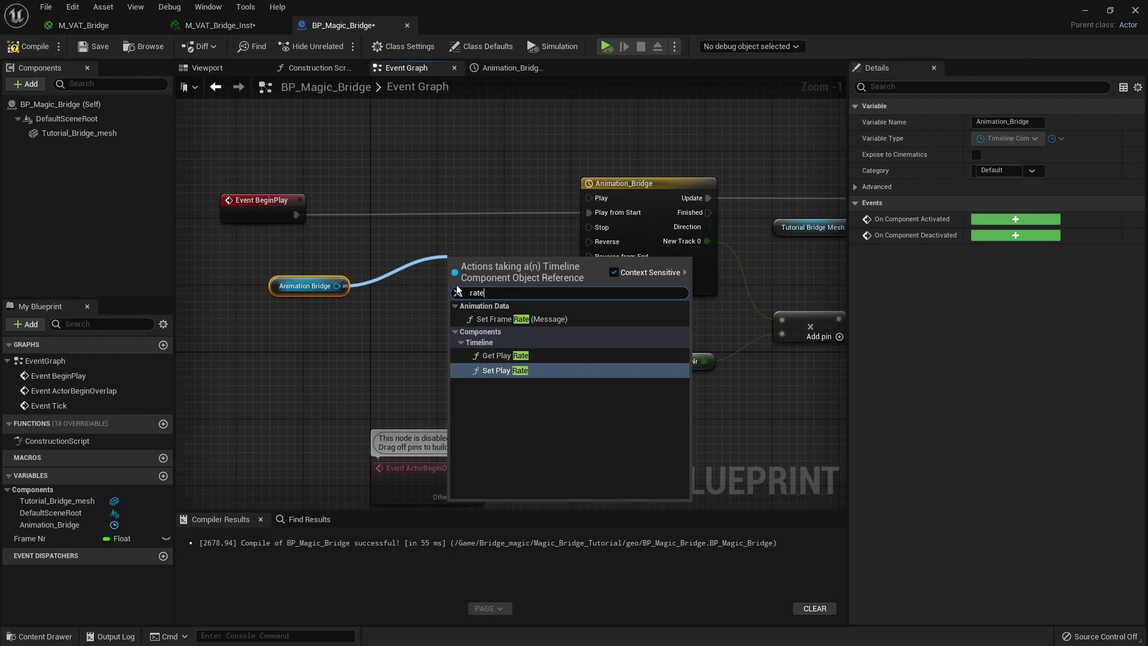
left_click(490, 371)
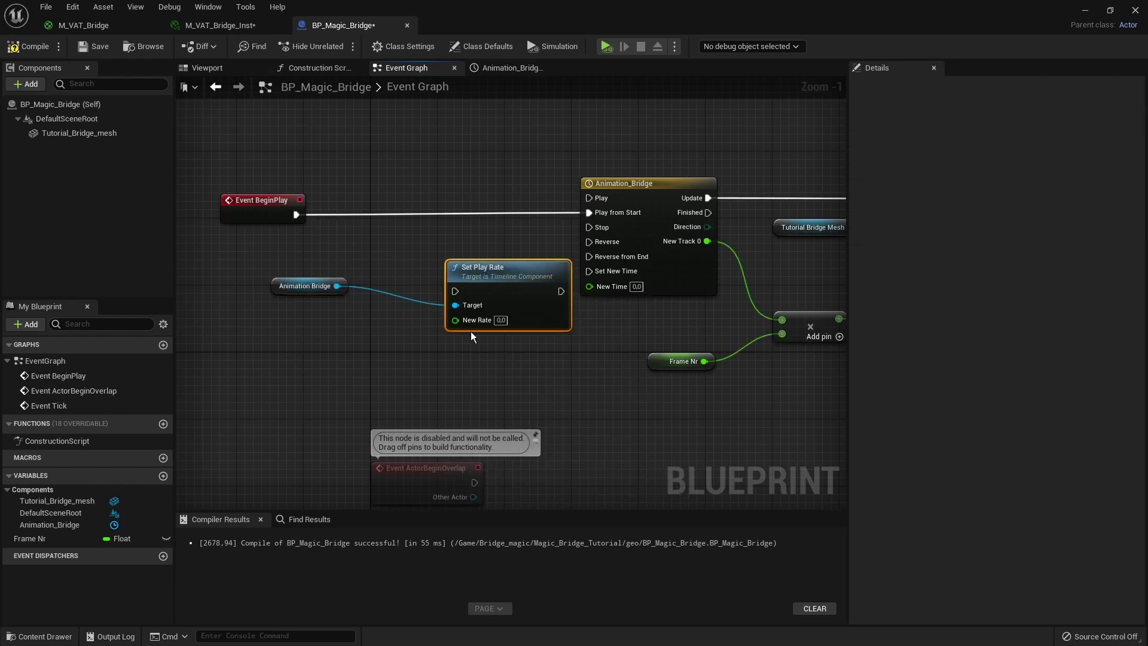
Step: Wire Event BeginPlay through Set Play Rate into the timeline's Play from Start
left_click_drag(281, 215, 455, 292)
left_click_drag(526, 281, 590, 213)
left_click_drag(425, 219, 483, 194)
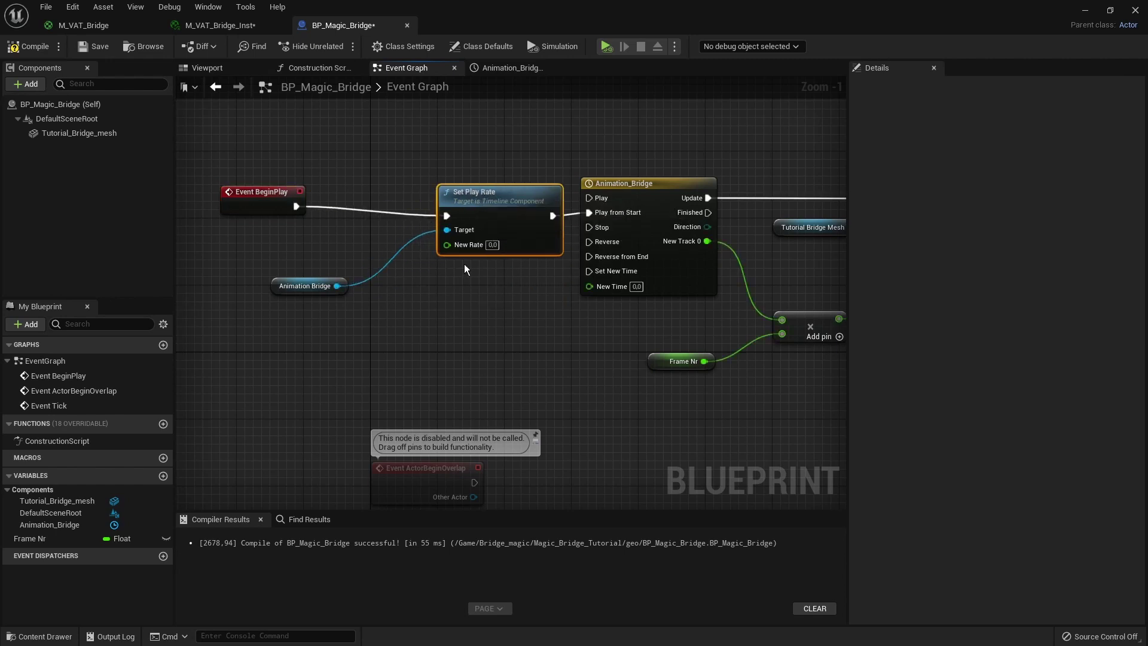
right_click_drag(304, 296, 382, 287)
left_click_drag(356, 285, 323, 244)
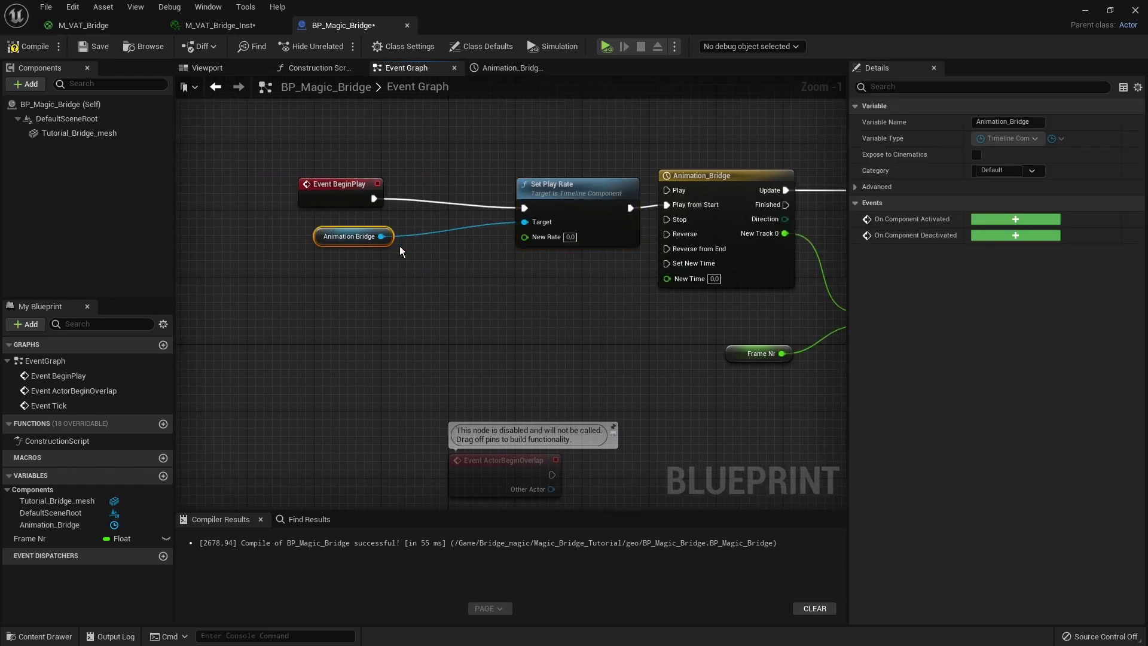
Step: Promote New Rate to an instance-editable Play speed variable, then compile and save
right_click(534, 236)
left_click(574, 261)
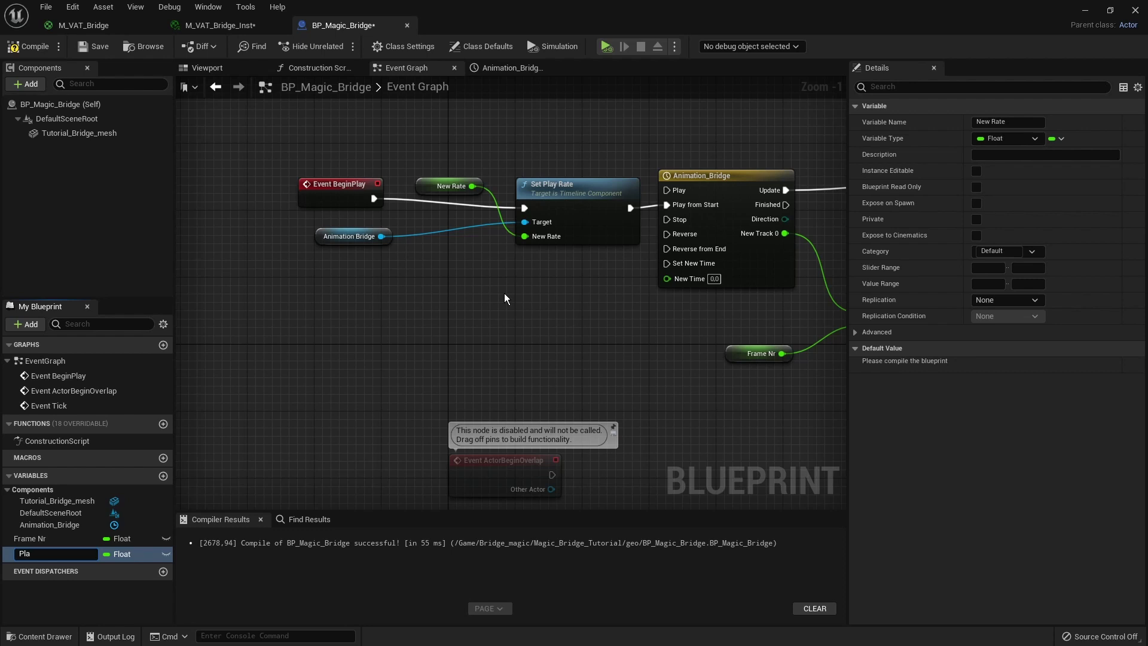
type("Play speed")
key("Return")
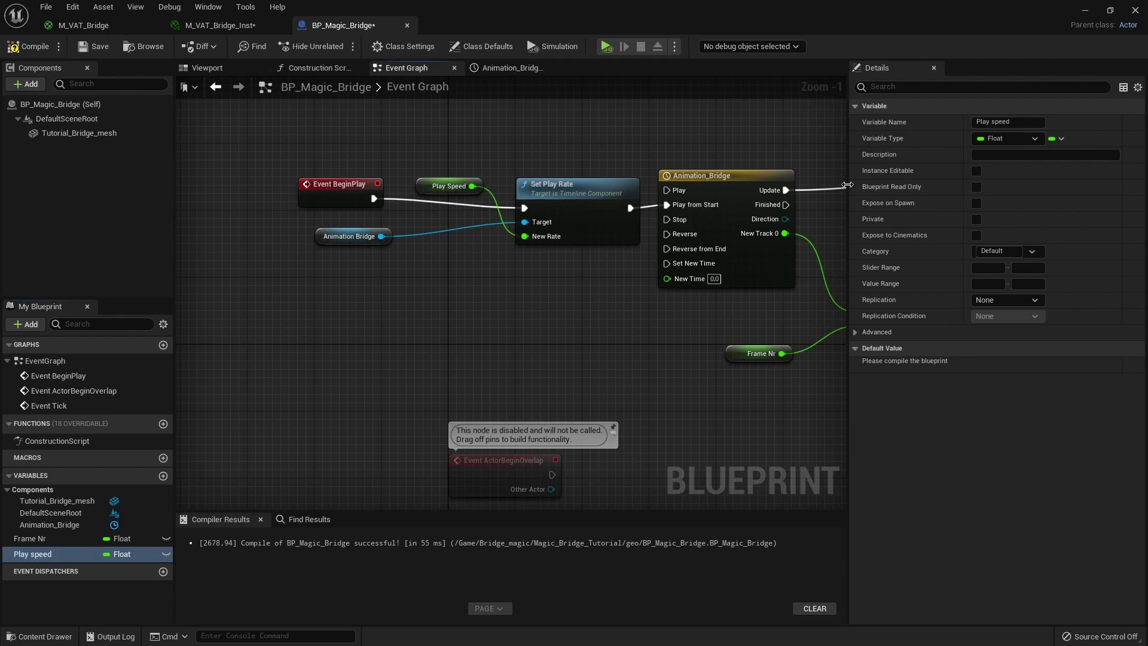
left_click(976, 171)
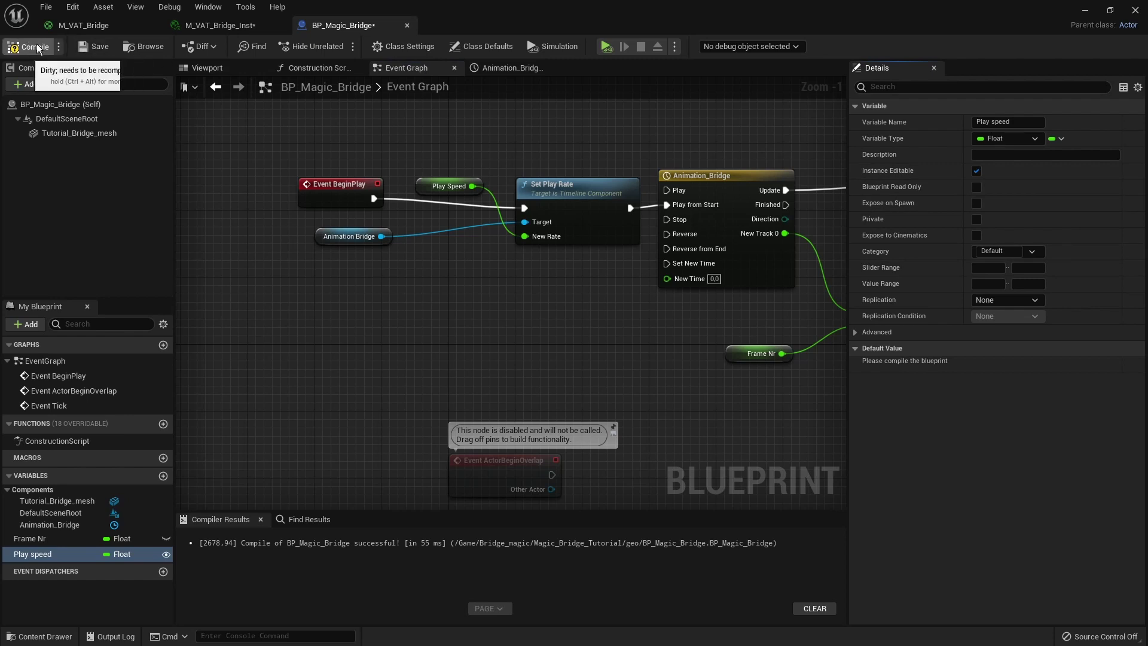
left_click(106, 51)
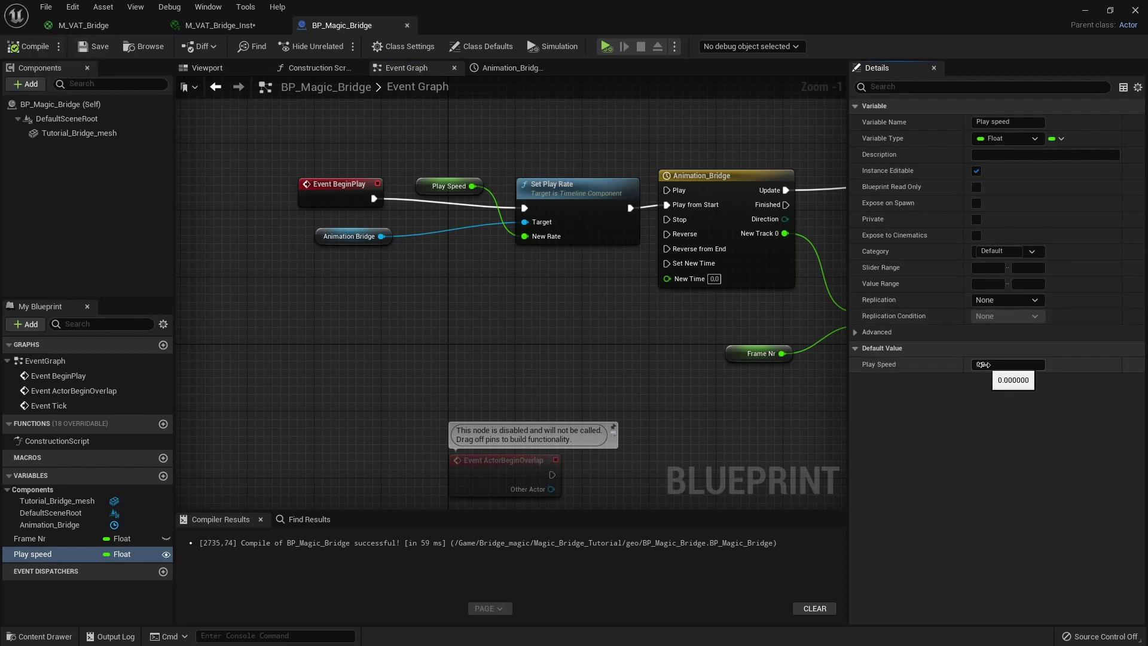
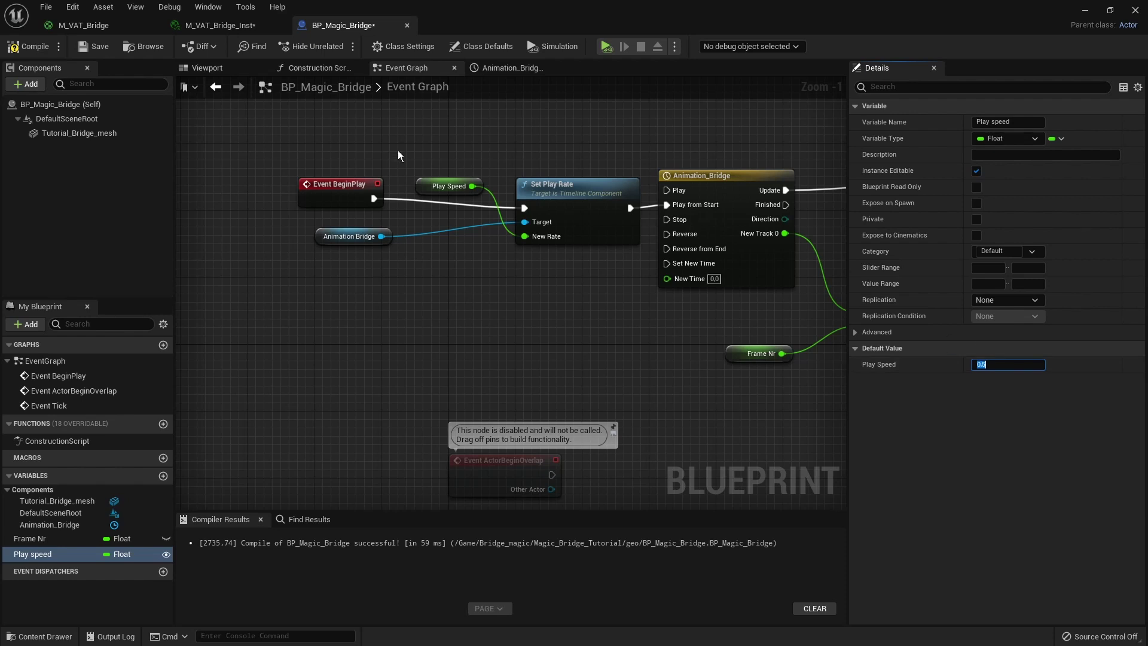
Step: Compile and save the bridge Blueprint with Play Speed (default 0.5) driving Set Play Rate, then simulate the level
left_click(36, 46)
left_click_drag(445, 185, 379, 303)
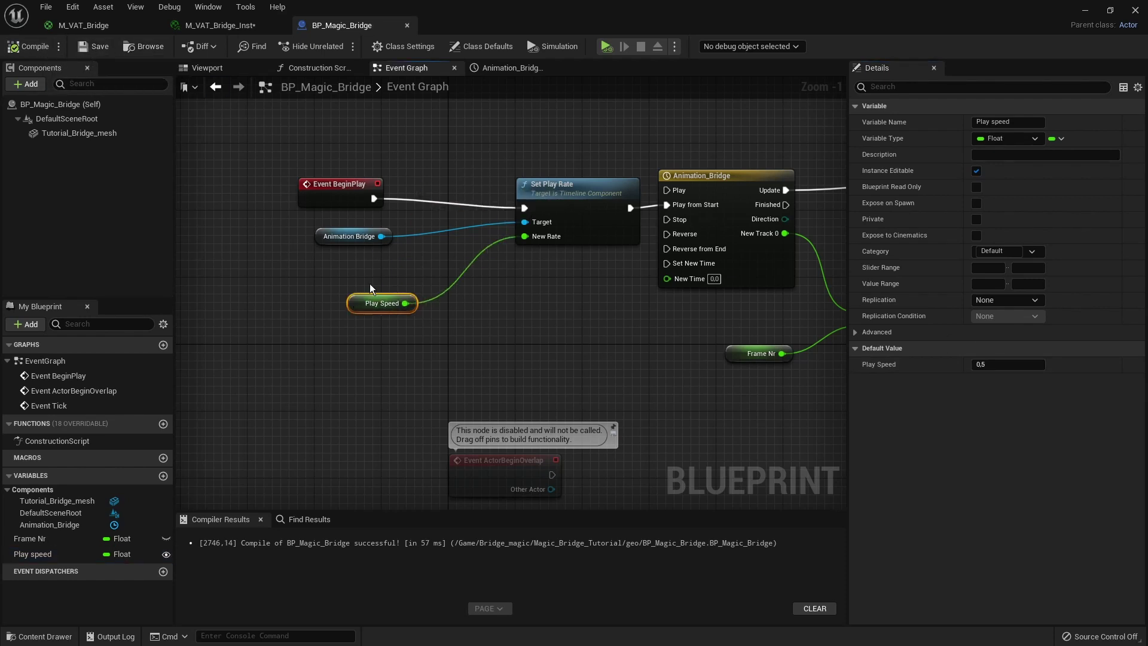
left_click(93, 47)
left_click_drag(513, 17, 831, 73)
left_click(254, 46)
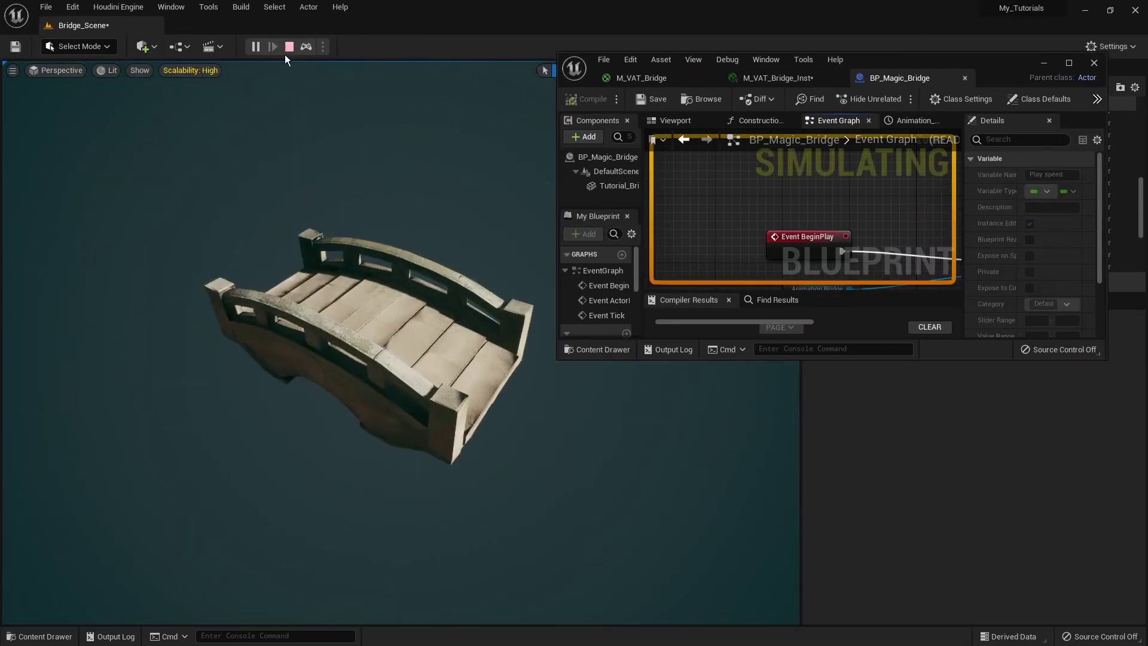
Step: Stop the simulation, then enable Interframe Interpolation on M_VAT_Bridge_Inst and save it
left_click(290, 47)
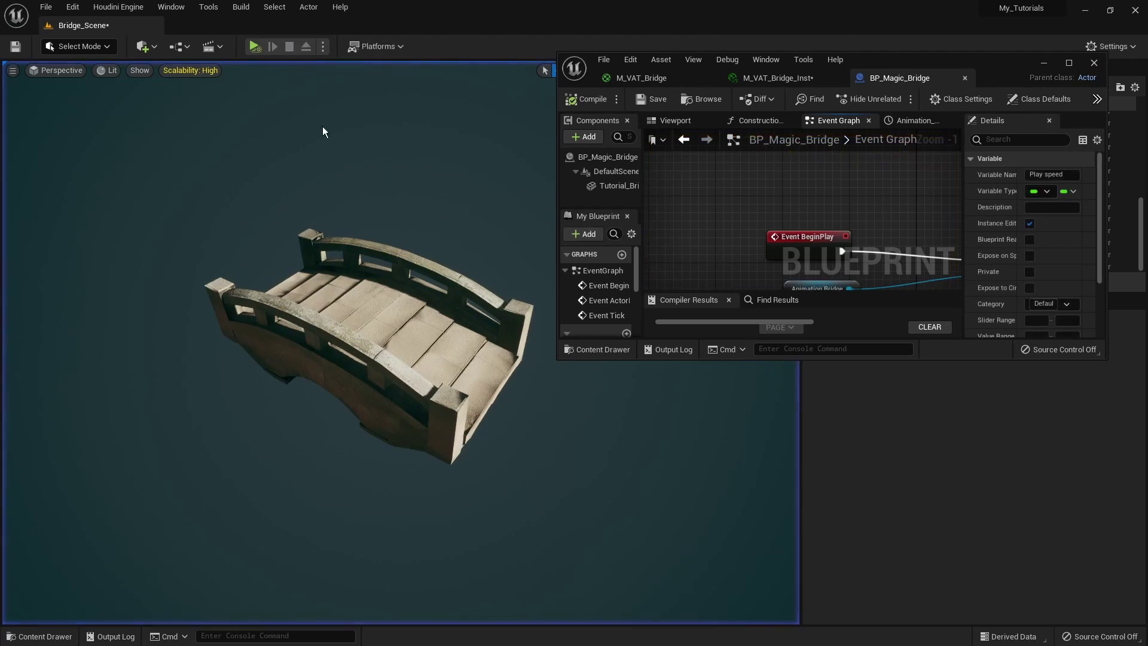
left_click(805, 78)
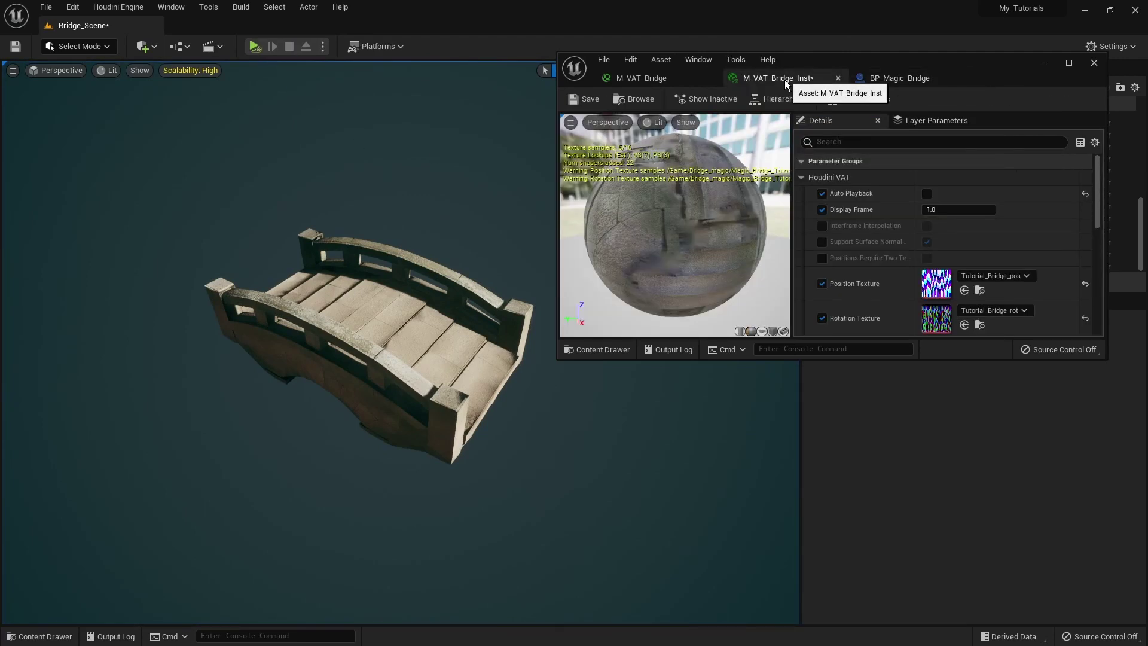
left_click(822, 226)
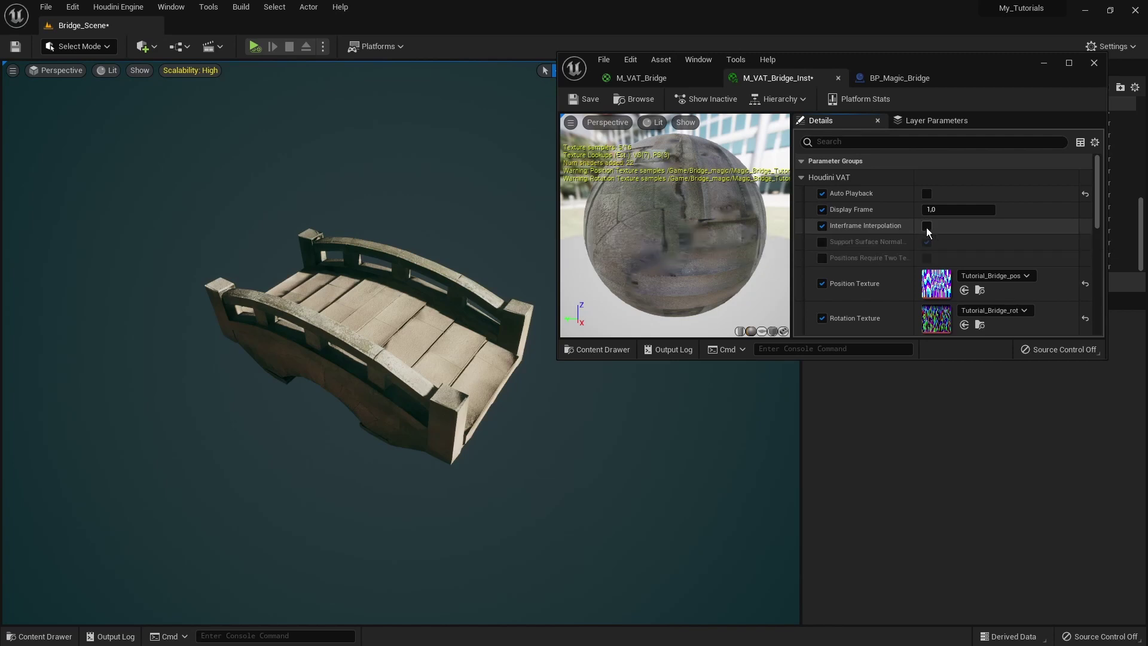
left_click(928, 226)
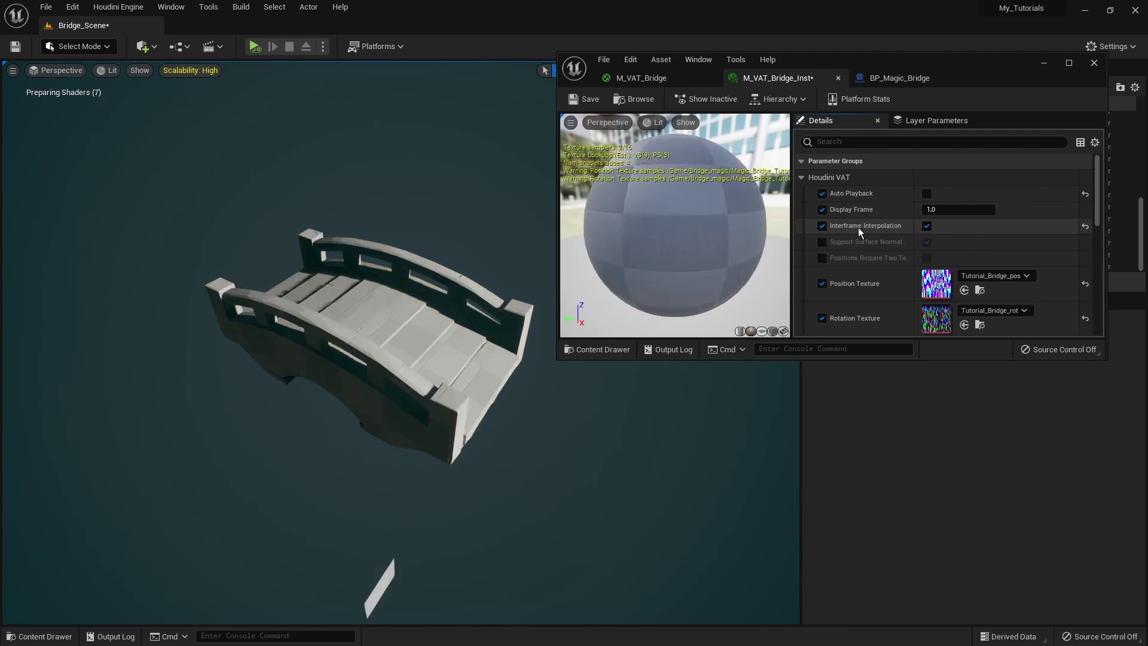
left_click(575, 101)
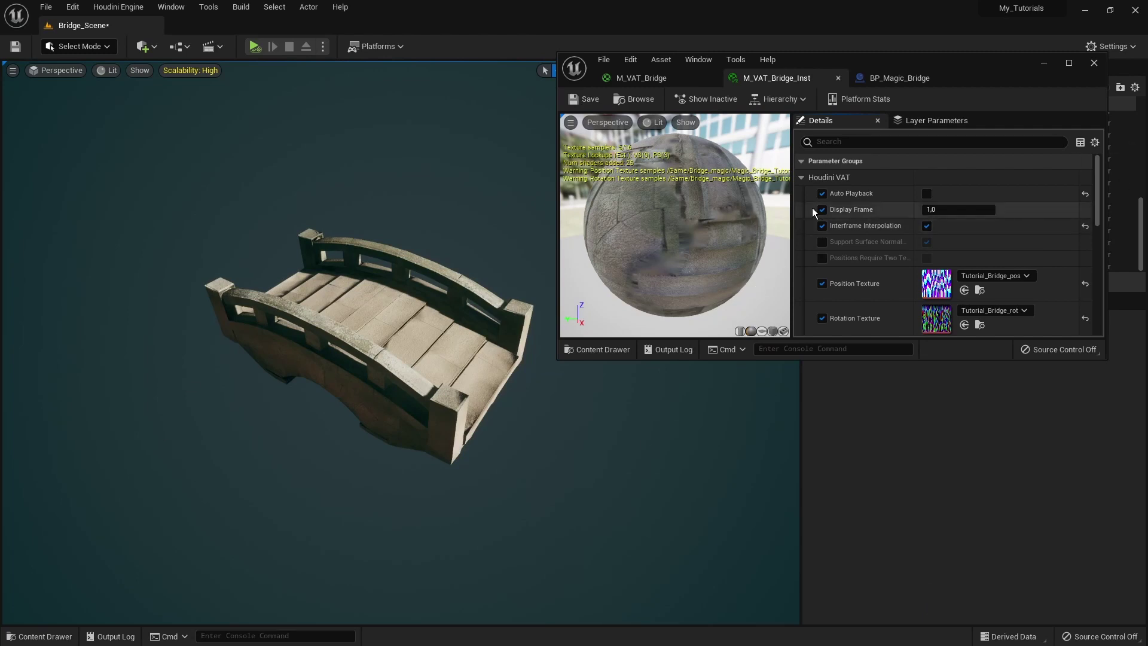
Step: Set the placed BP_Magic_Bridge's Play Speed to 0.05 and test-play the level
left_click(1043, 63)
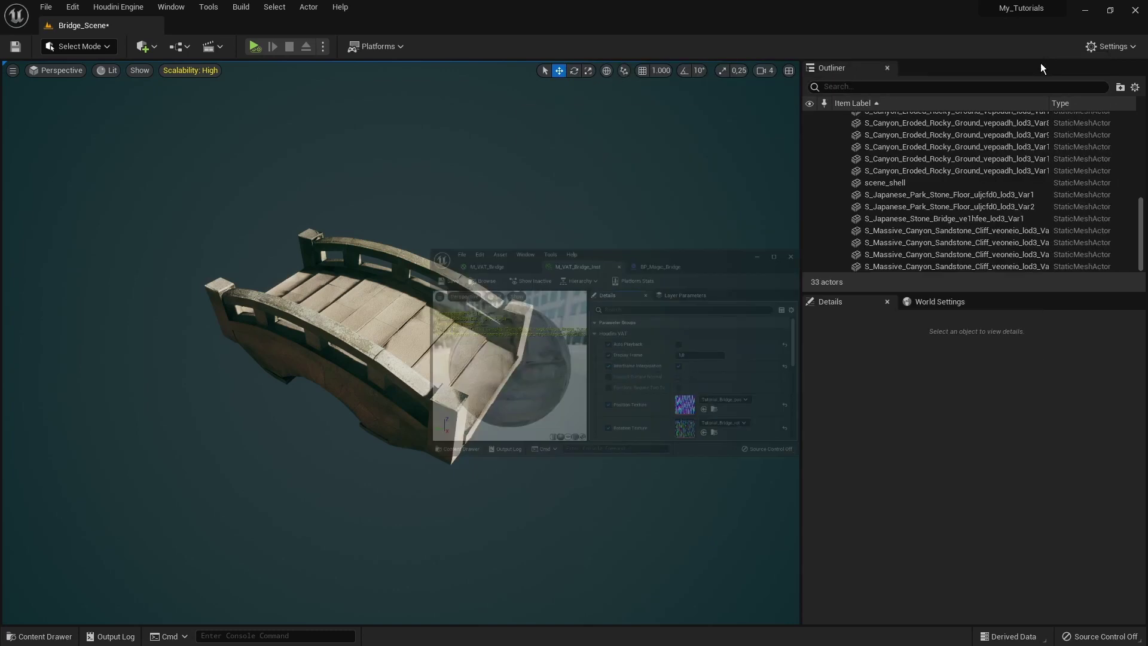
left_click(382, 329)
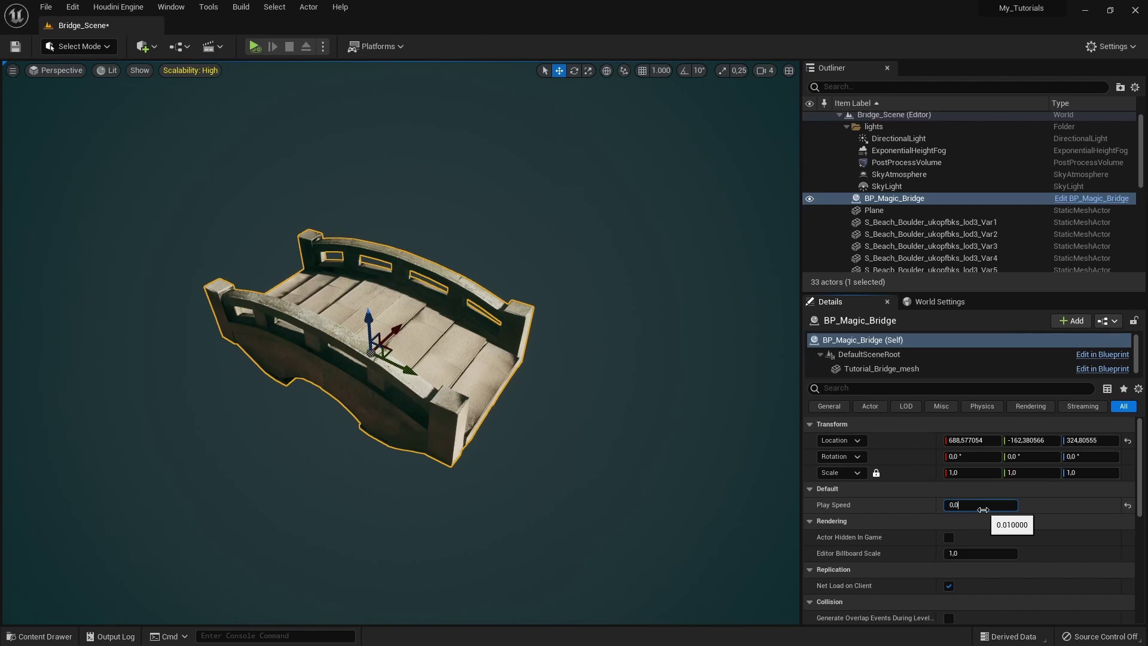
key("Return")
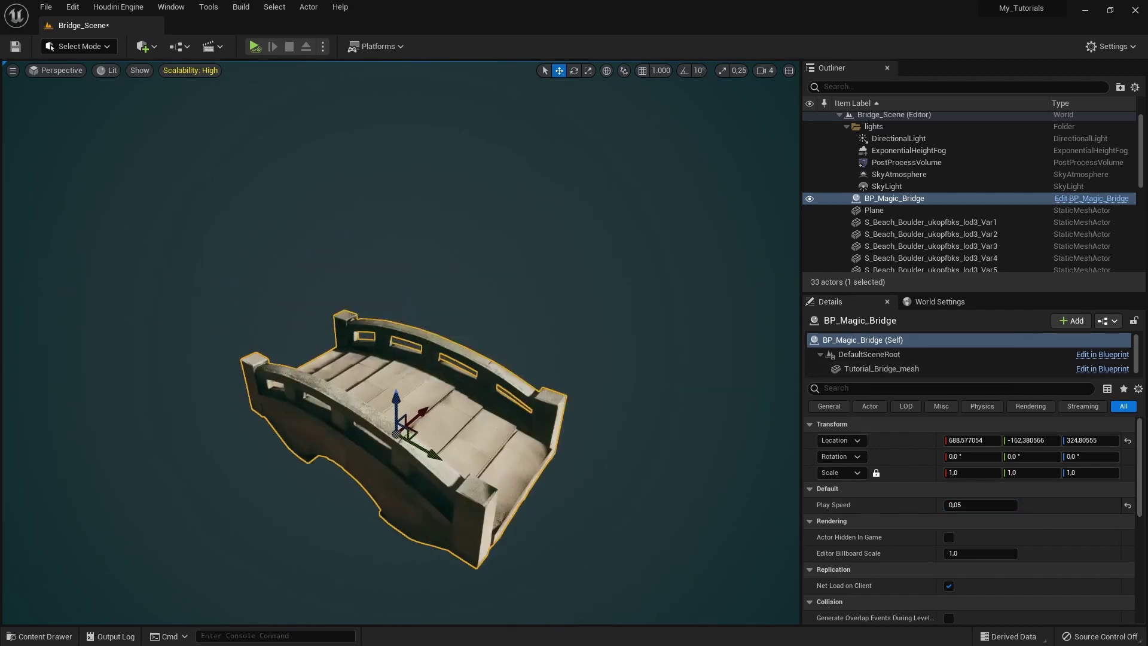
left_click(255, 47)
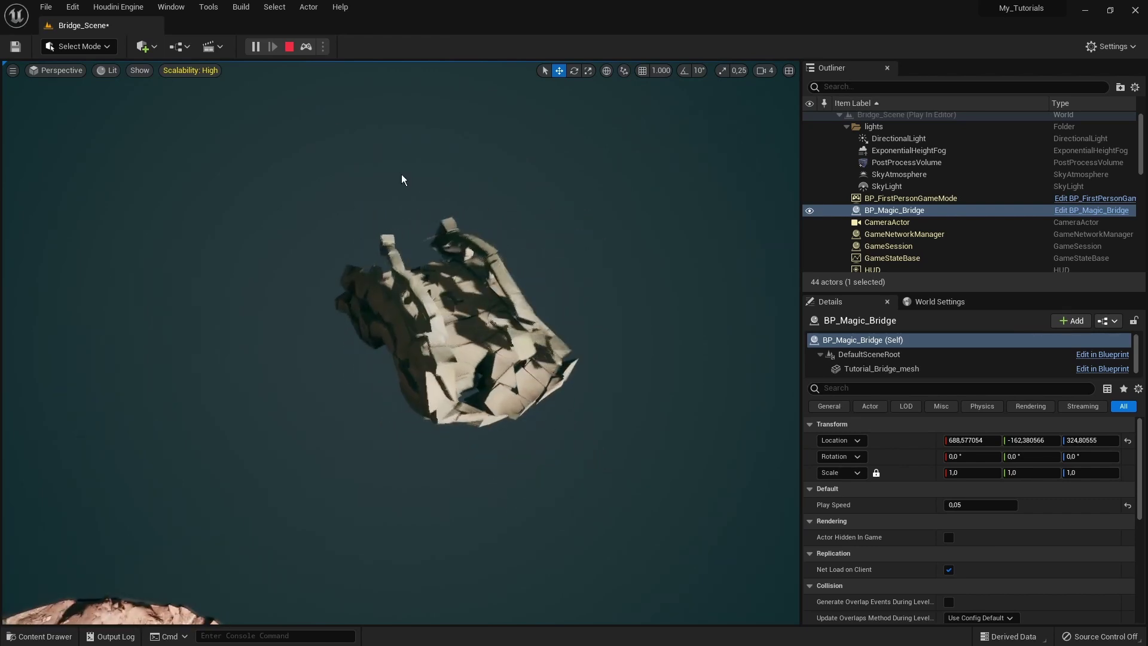
left_click(291, 47)
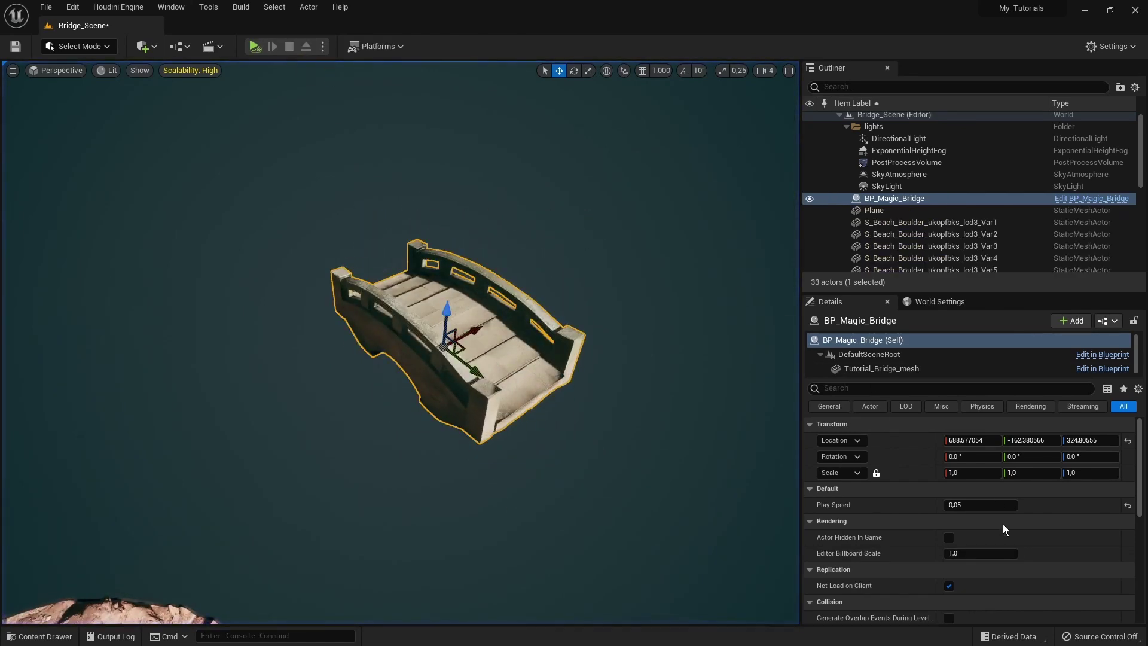
Step: Change Play Speed to 0.2, test-play again, and select the island's original stone bridge
left_click(997, 506)
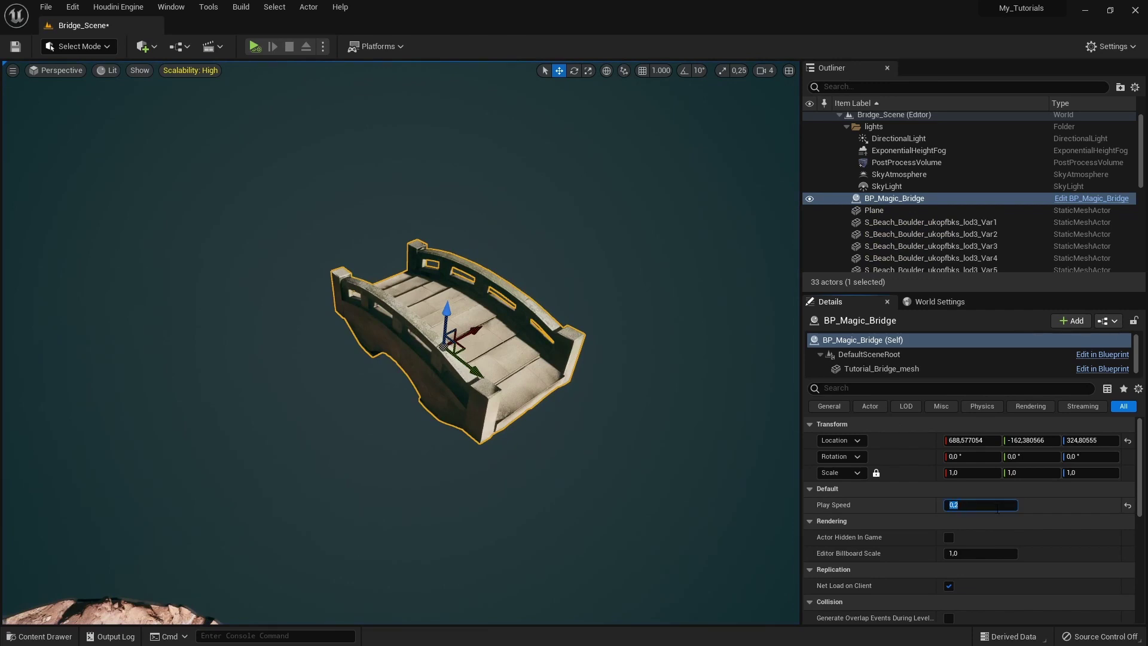
left_click(258, 48)
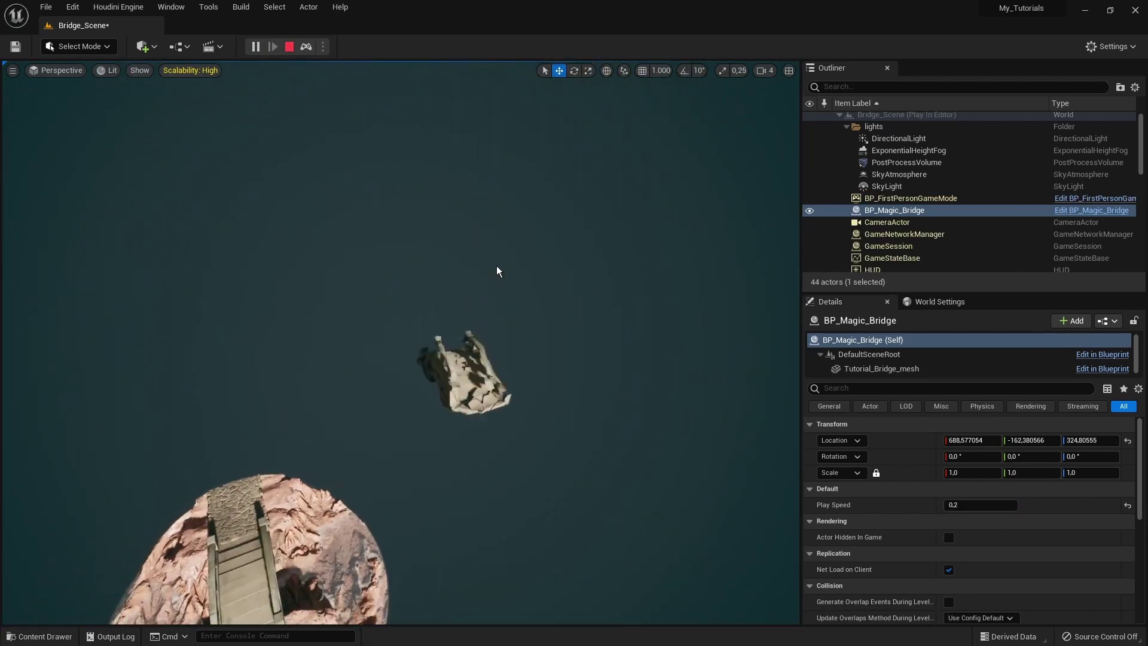
left_click(290, 46)
right_click_drag(504, 325, 490, 413)
left_click(316, 378)
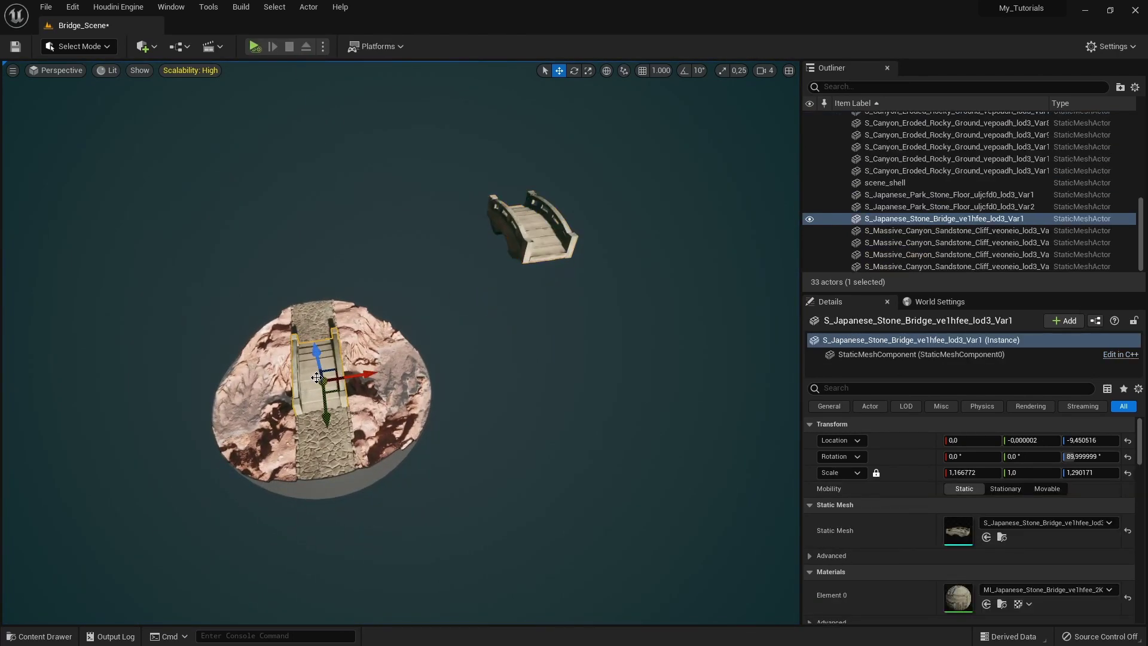
Step: Move the stone bridge off the rock along X and reset BP_Magic_Bridge's location to the origin
left_click_drag(357, 377, 766, 272)
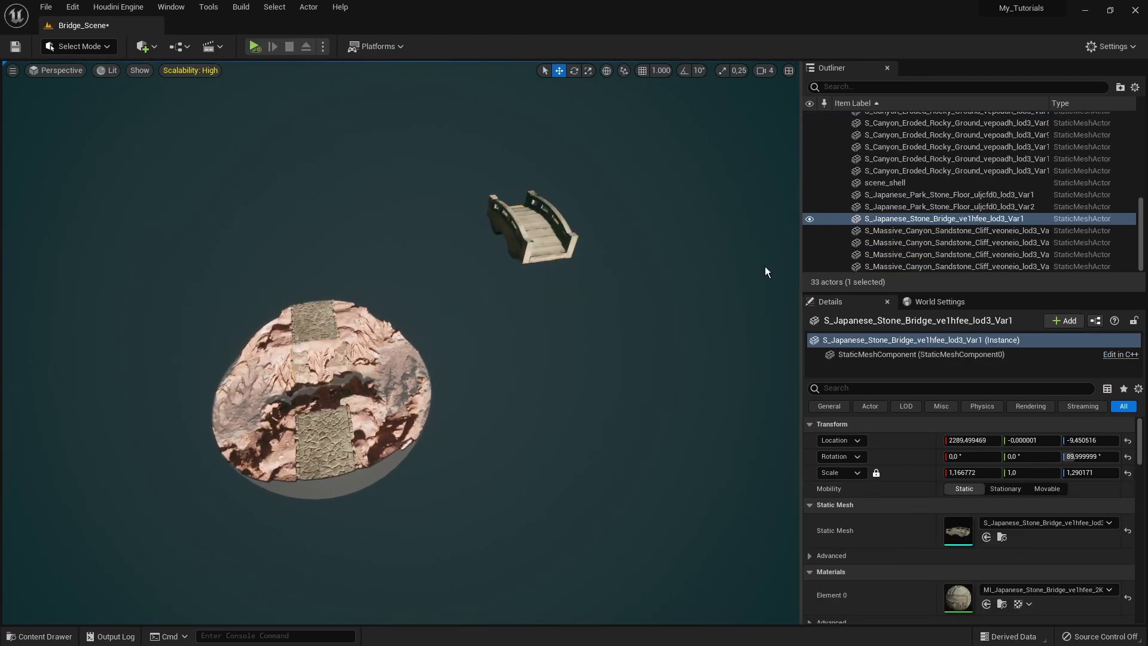
left_click(505, 225)
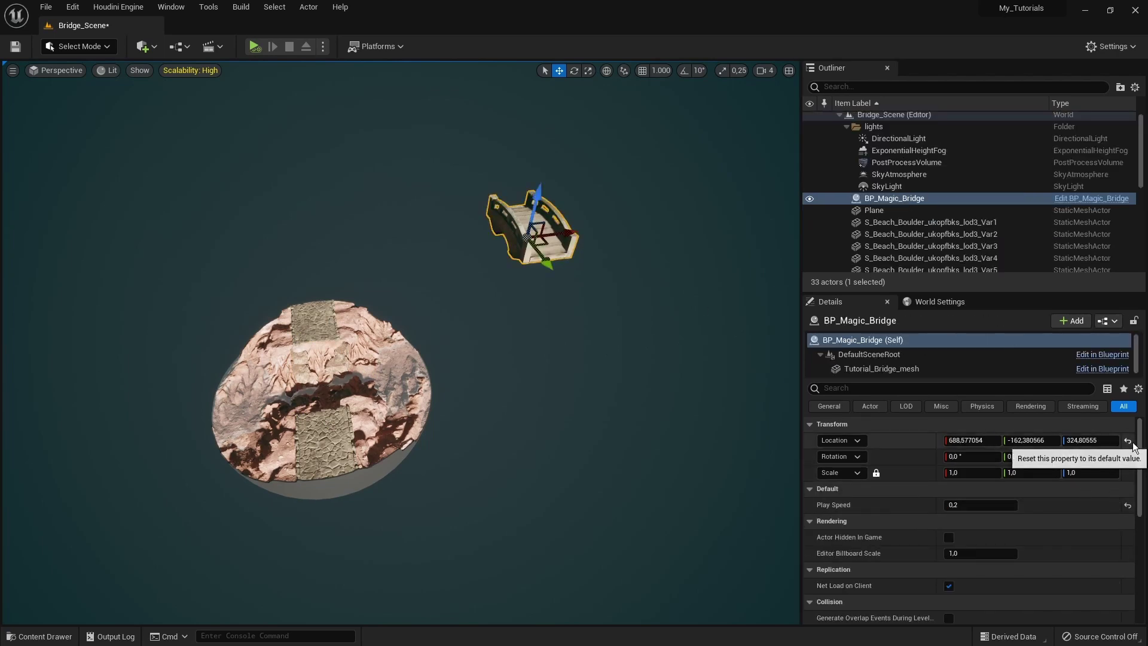
left_click(1129, 441)
Step: Test-play the level with the camera near the bridge, then open BP_Magic_Bridge's Blueprint
right_click_drag(444, 416, 520, 367)
key("g")
key("alt+p")
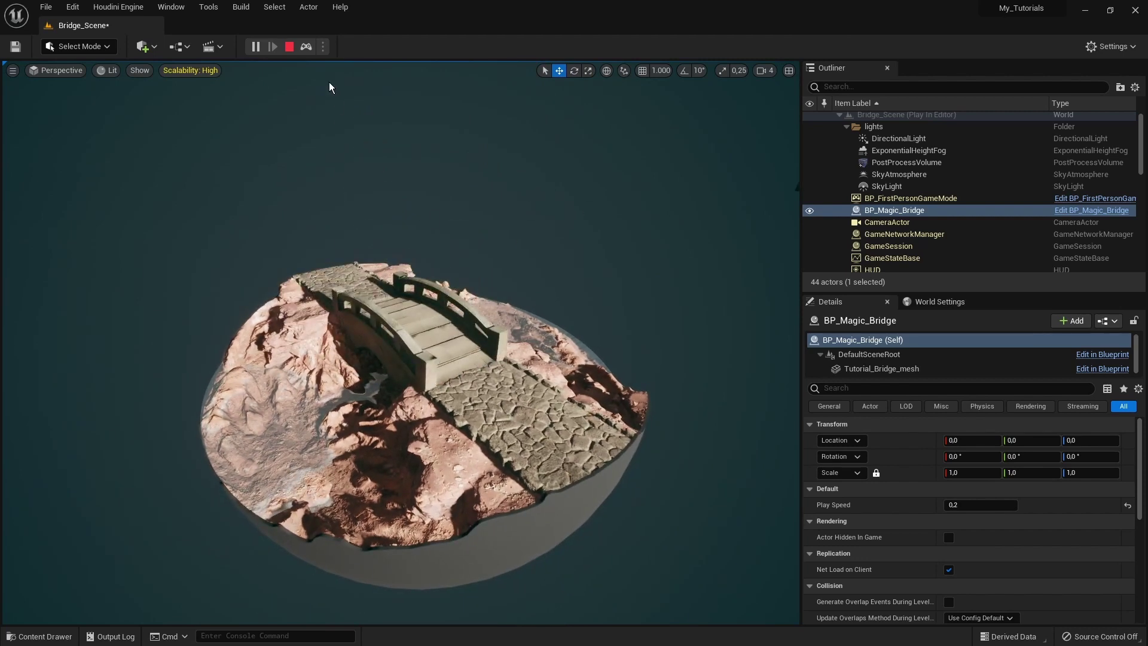
left_click(289, 47)
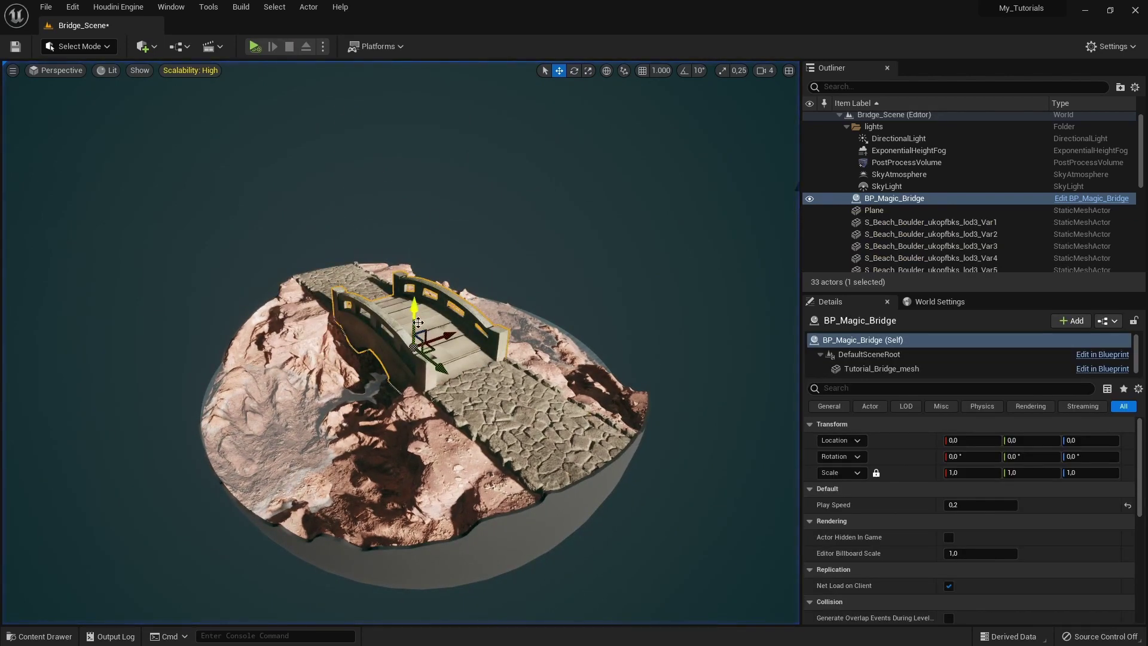
left_click(1089, 199)
Step: In the maximized Event Graph, drag Event BeginPlay up and to the left of Set Play Rate
left_click(1070, 64)
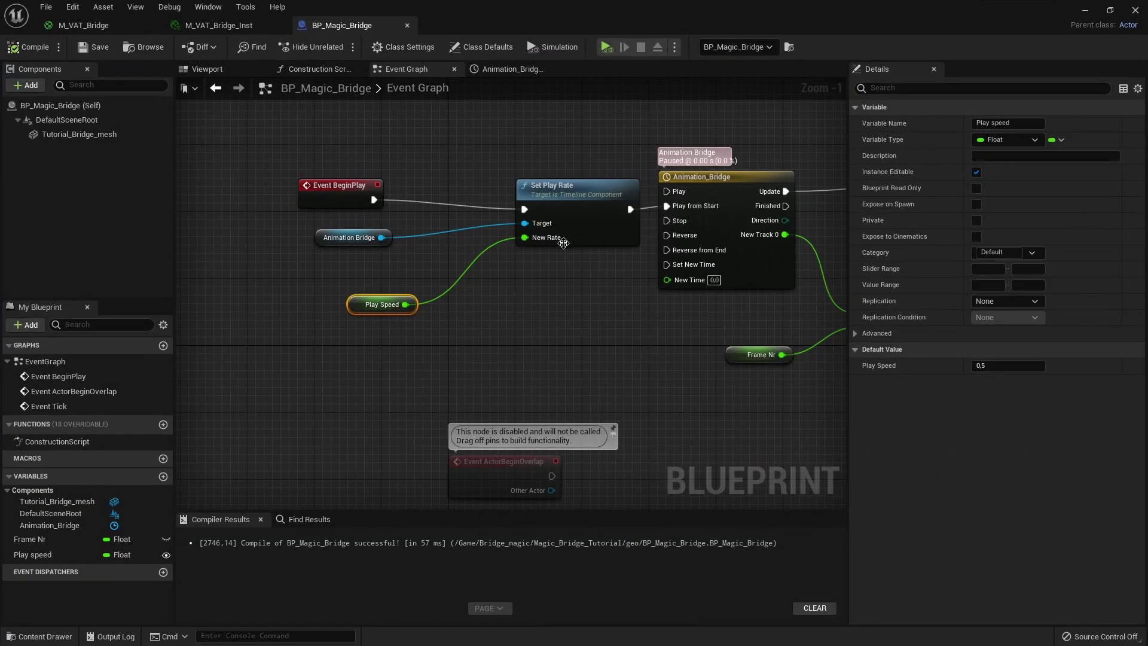
right_click_drag(357, 163, 403, 219)
right_click(403, 217)
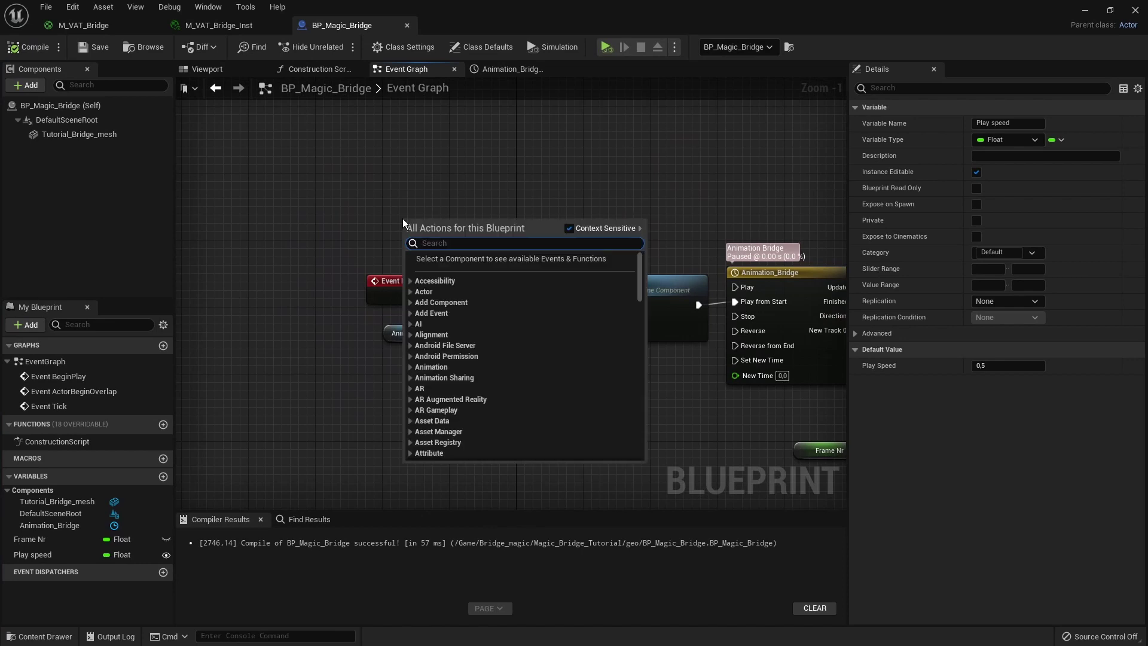
left_click(403, 184)
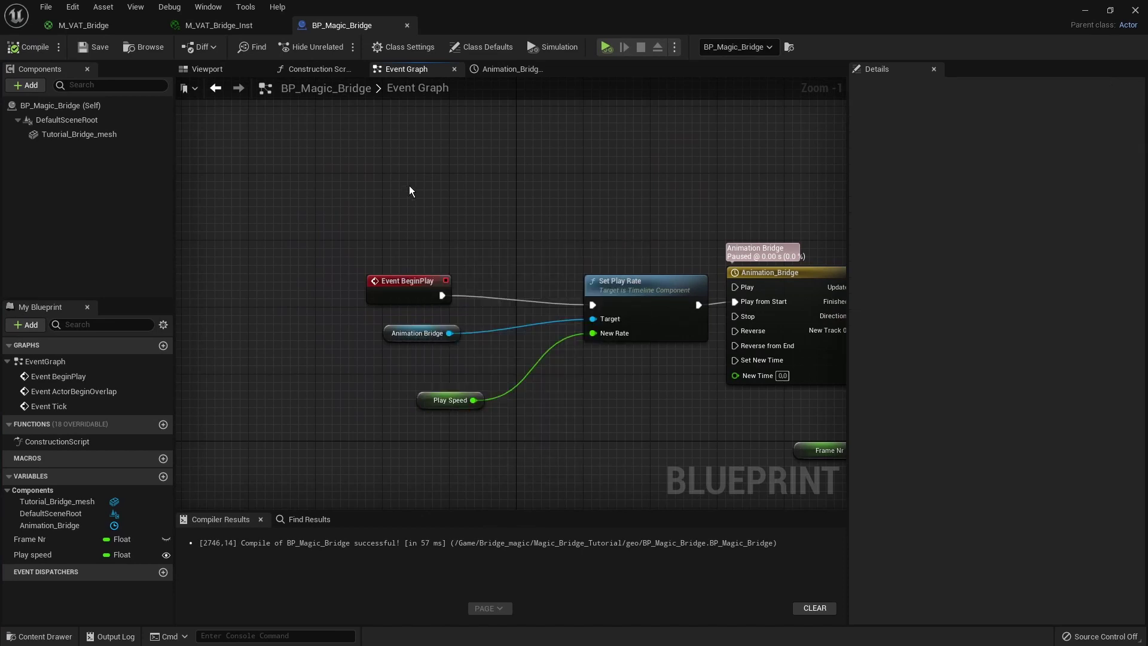
right_click_drag(389, 186, 202, 148)
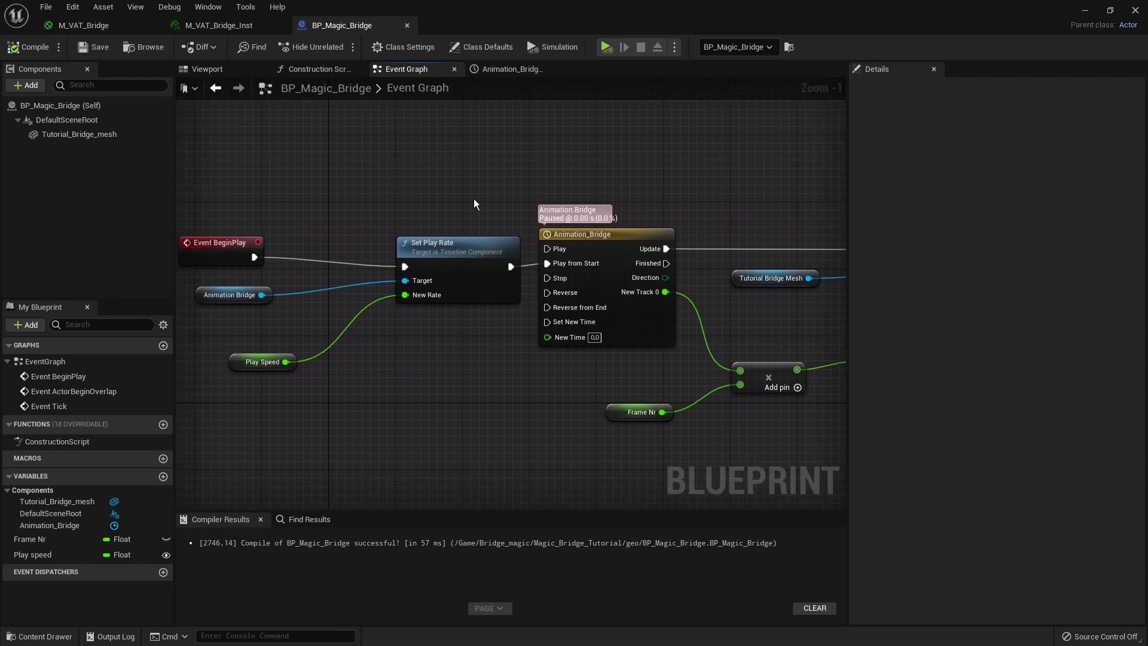
scroll(474, 200, "down", 2)
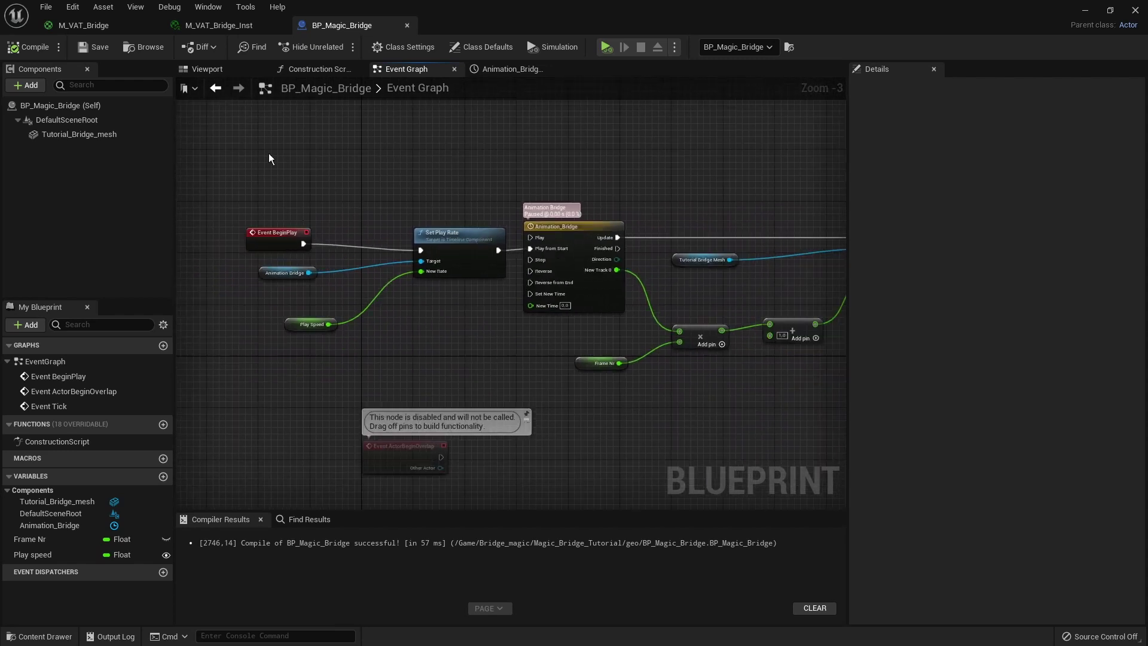
right_click_drag(401, 349, 462, 338)
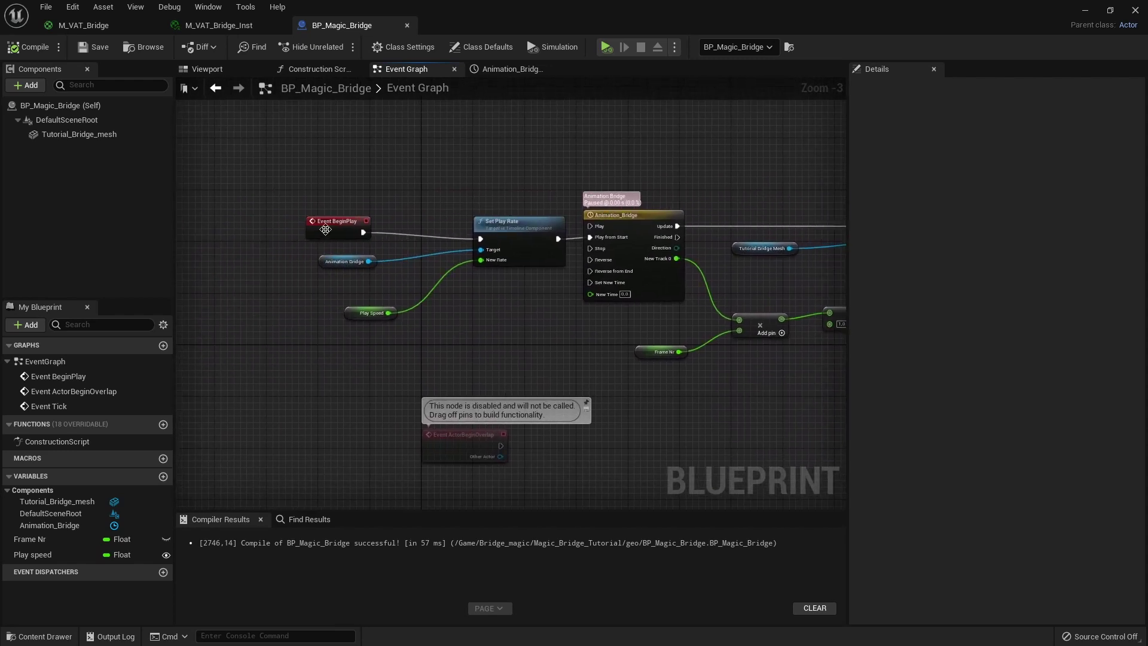
left_click_drag(324, 225, 222, 181)
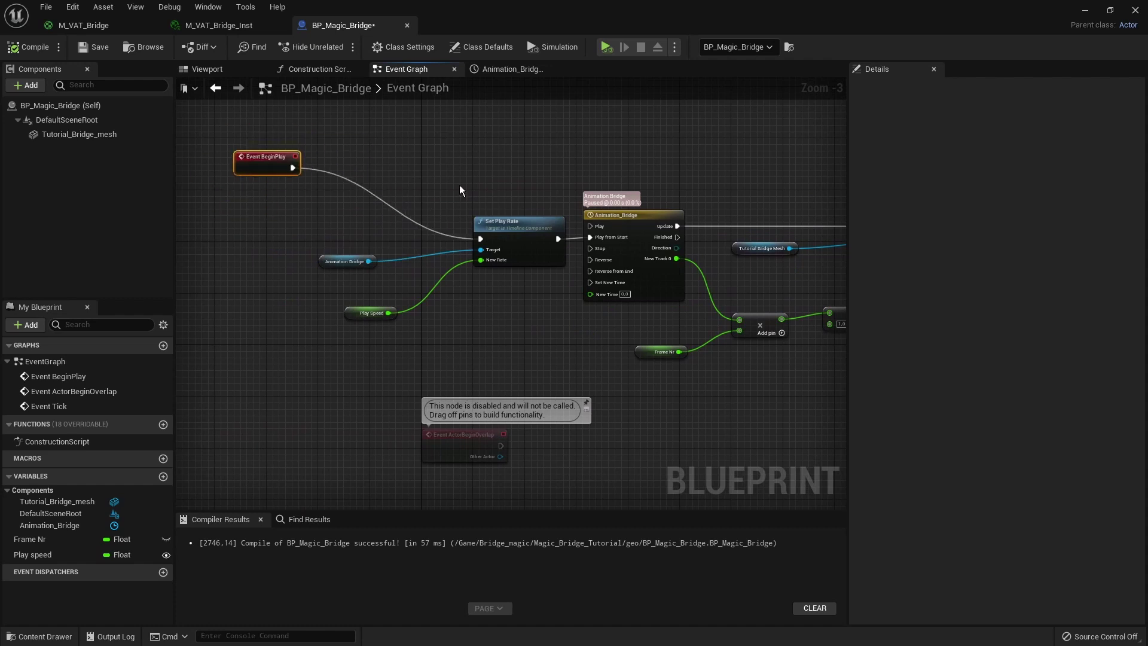
right_click_drag(507, 338, 312, 330)
scroll(313, 329, "down", 2)
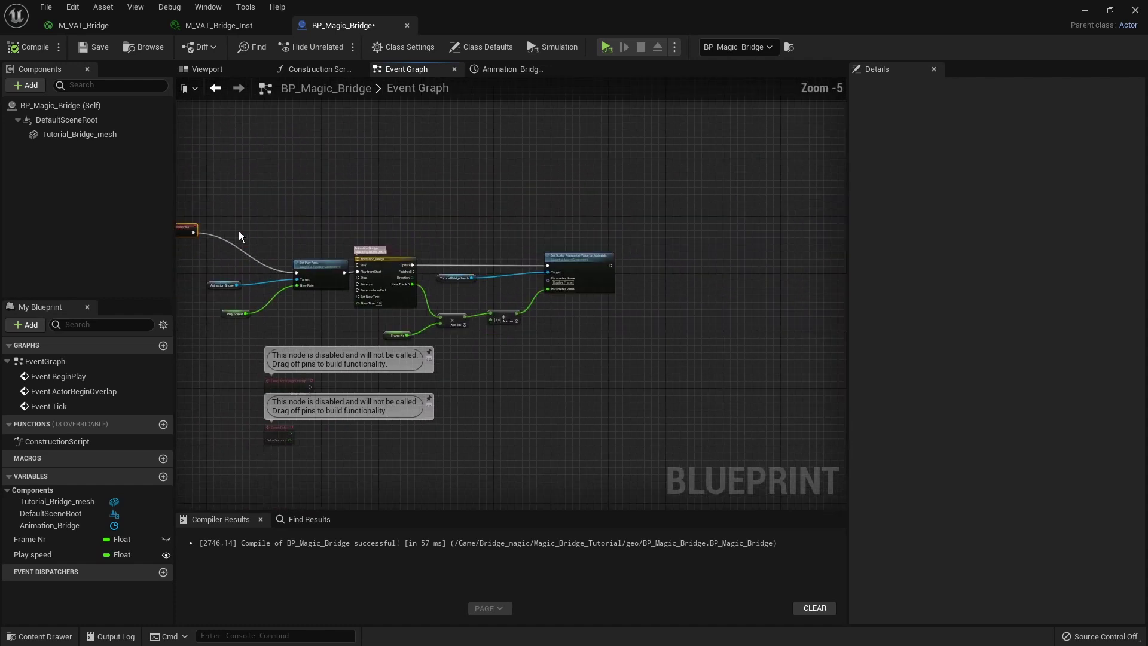